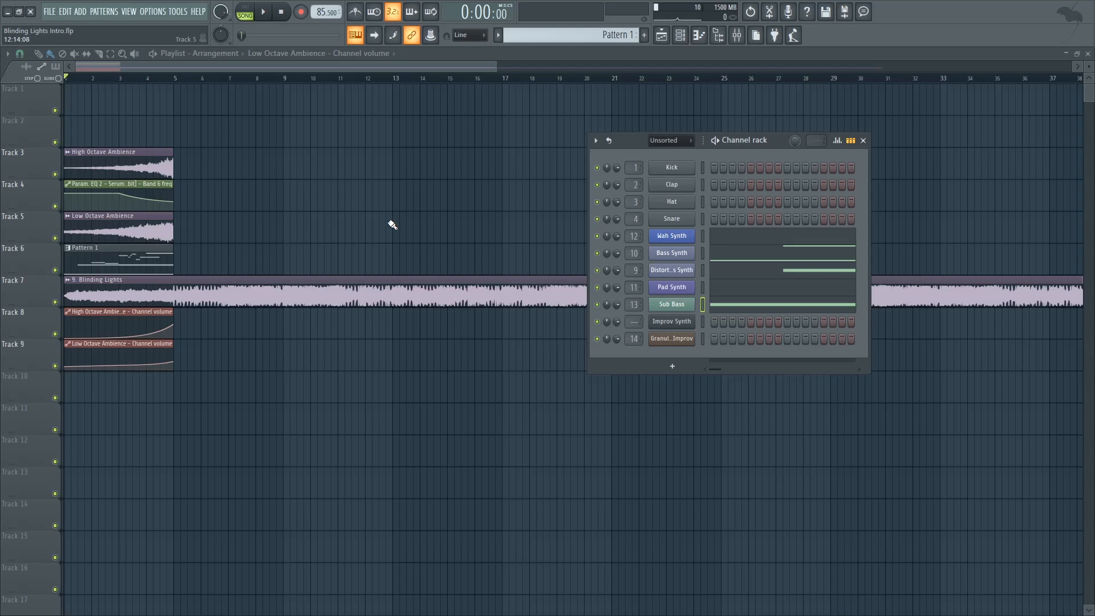
Step: Solo the Blinding Lights reference track and listen to its intro, skipping ahead to bar 3 during playback
right_click(55, 302)
key(space)
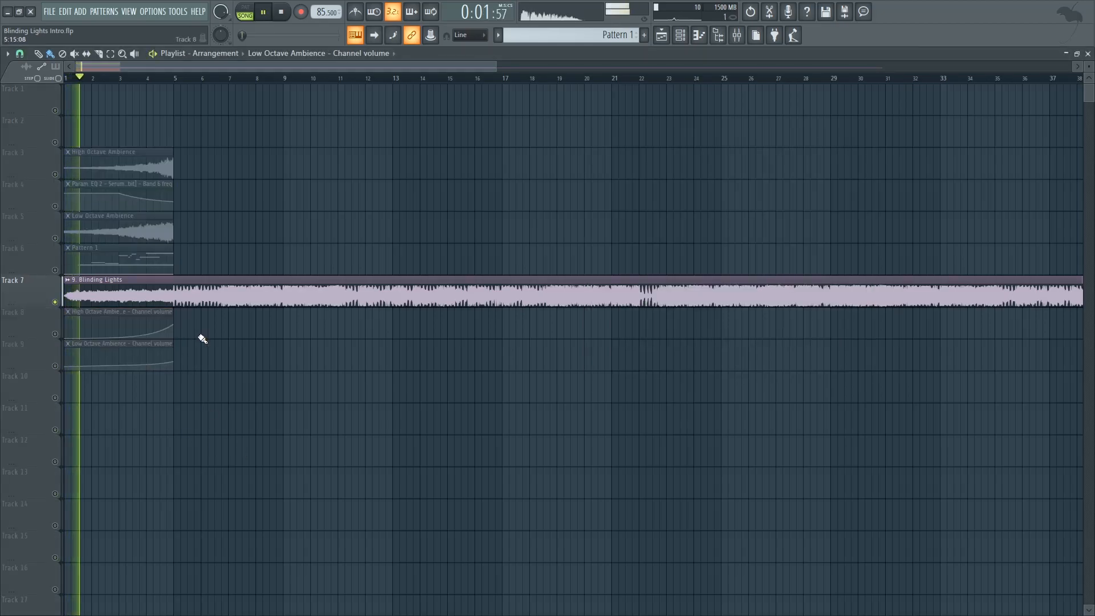
click(124, 79)
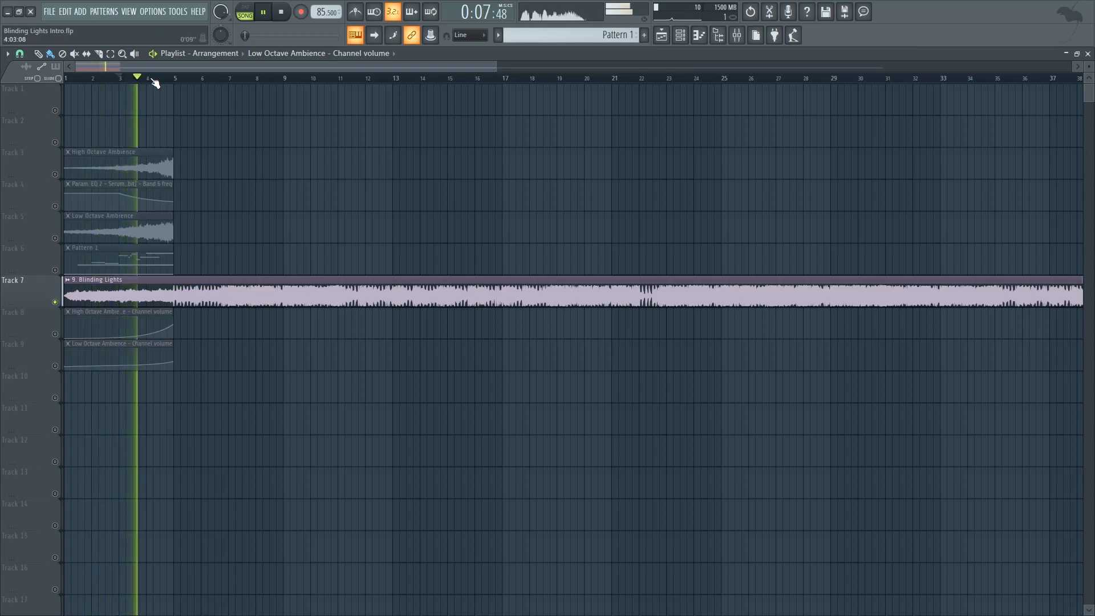
key(space)
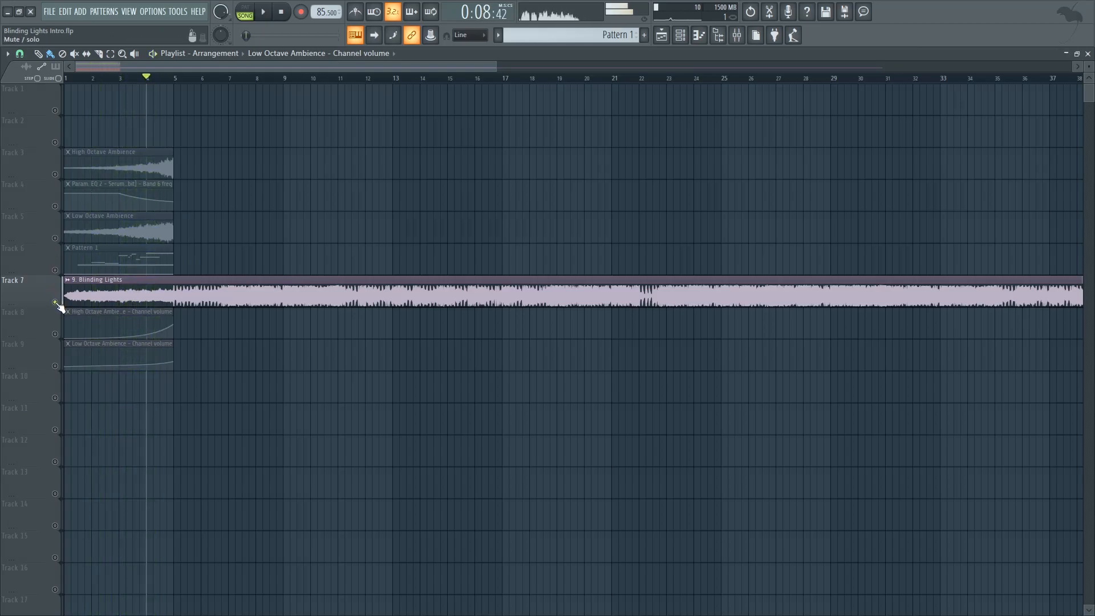
Step: Unsolo and mute the Blinding Lights reference track, and return the playhead to the start of the arrangement
right_click(55, 303)
click(55, 302)
click(66, 78)
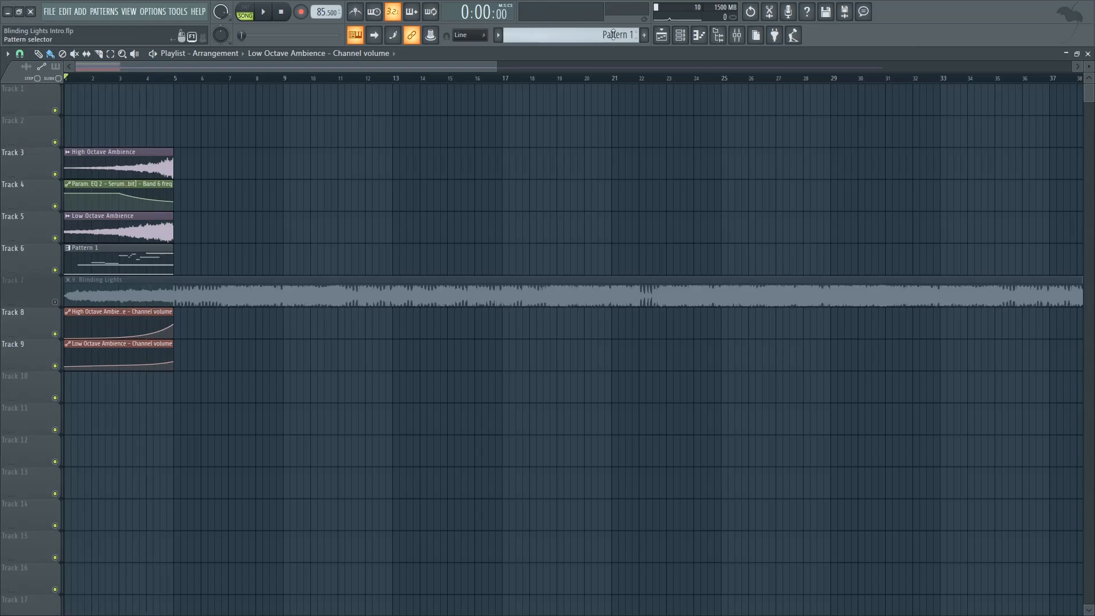
Step: Open the Sub Bass channel's Serum instrument and solo the Sub Bass insert in the mixer
click(690, 33)
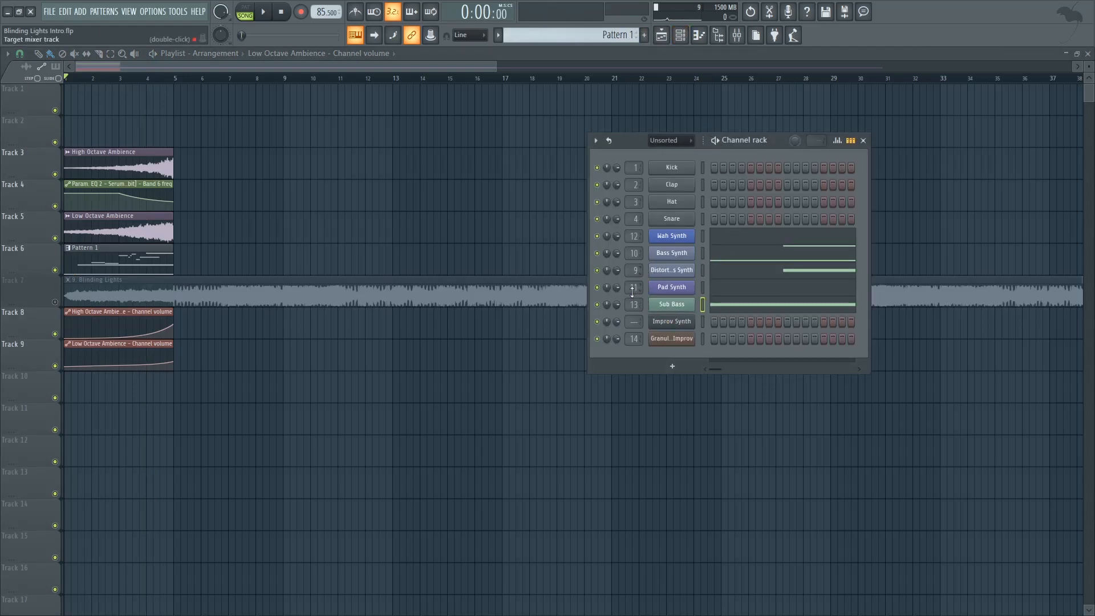
click(682, 313)
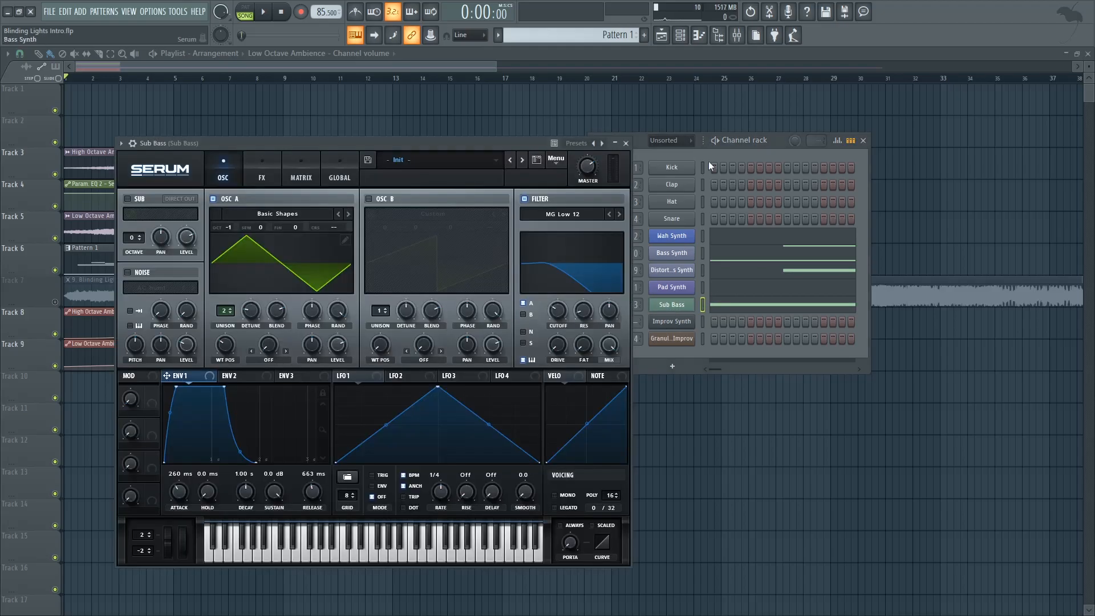
click(736, 35)
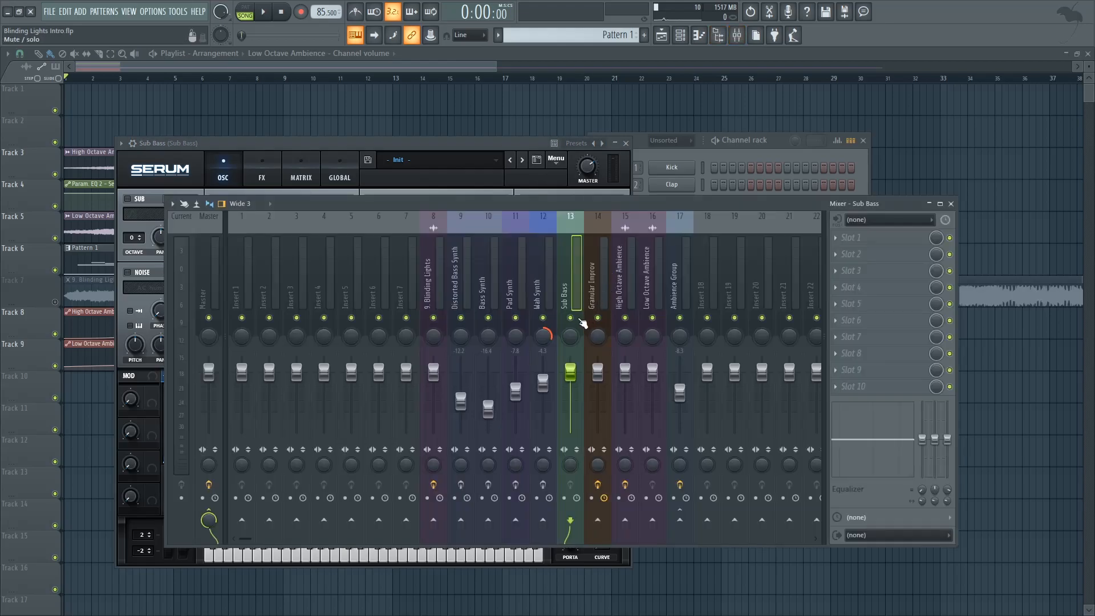
right_click(571, 317)
Step: View the Sub Bass notes in the piano roll and close it again
click(736, 143)
click(752, 308)
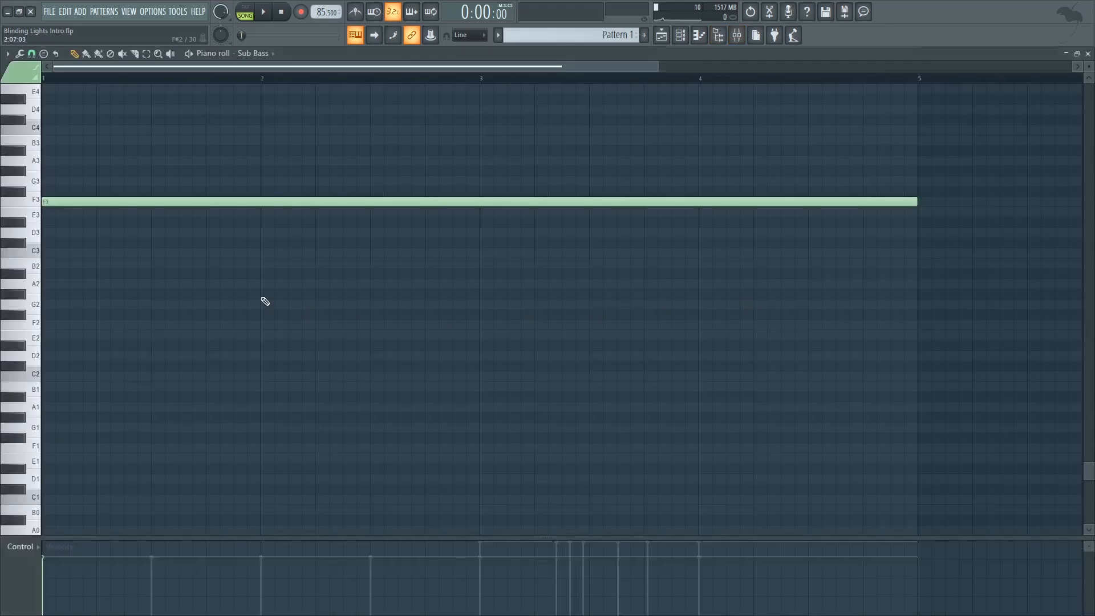
click(1087, 54)
Step: Review the Sub Bass Serum's global unison settings and return to its oscillator view
click(367, 143)
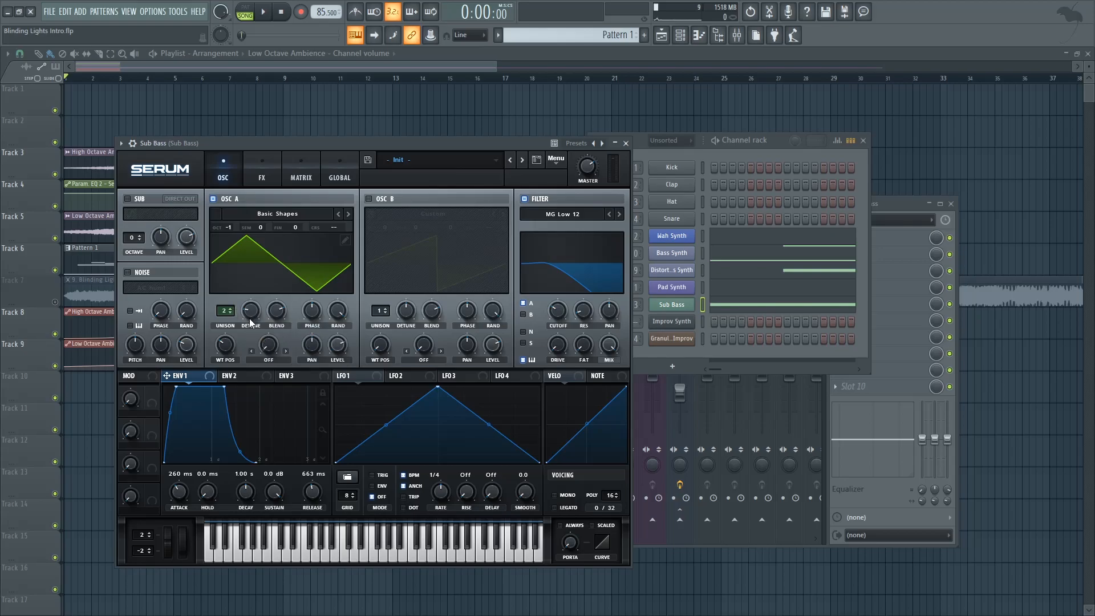
click(335, 173)
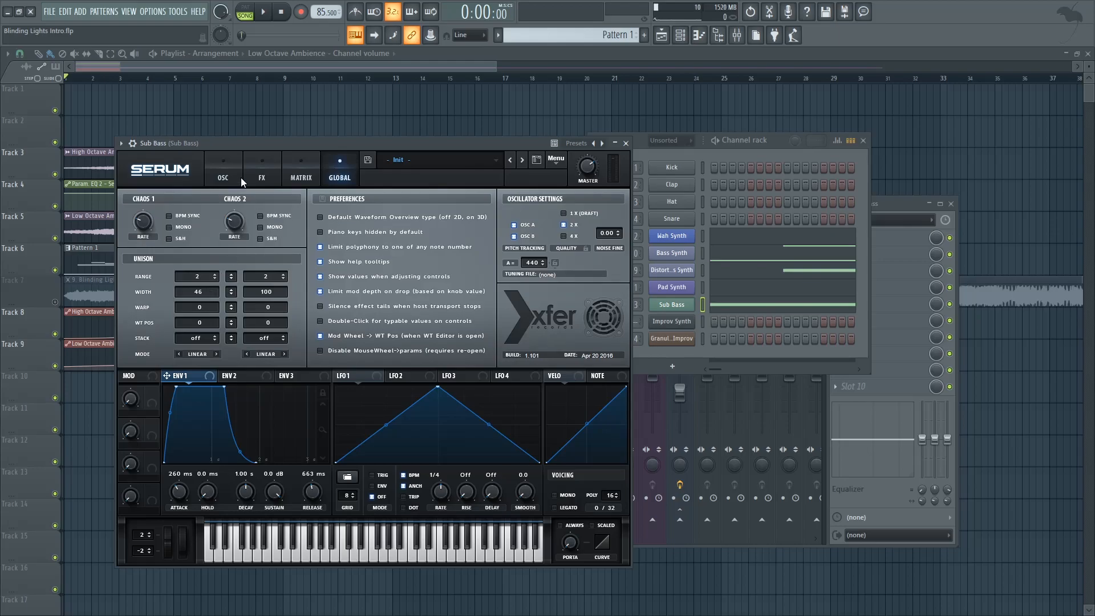
click(230, 166)
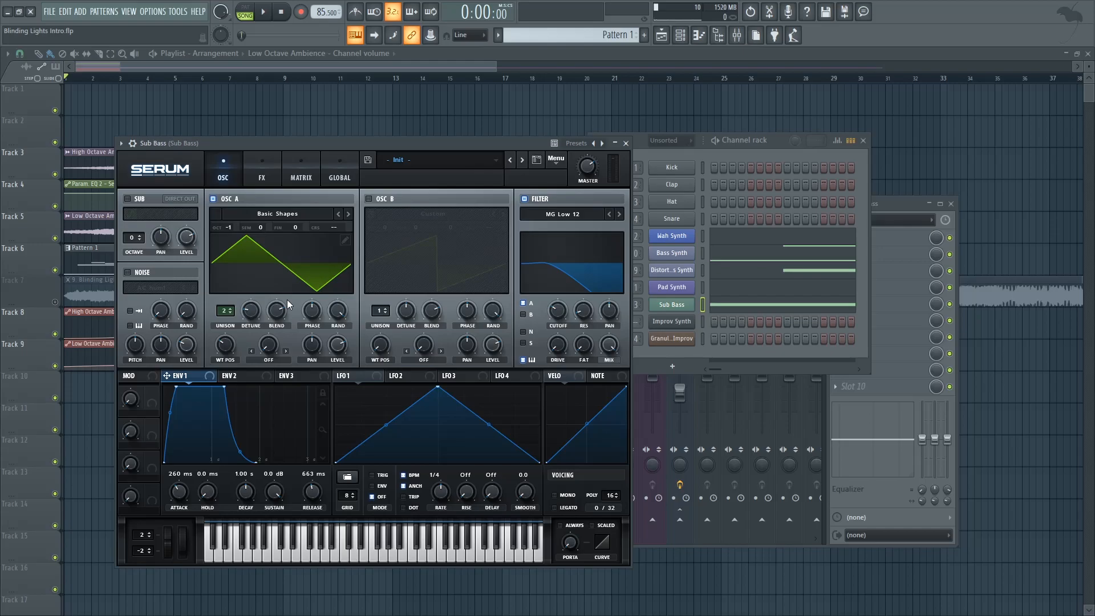
Step: Compare the Sub Bass playback with oscillator A's unison at 1 and at 2
drag(224, 317, 222, 324)
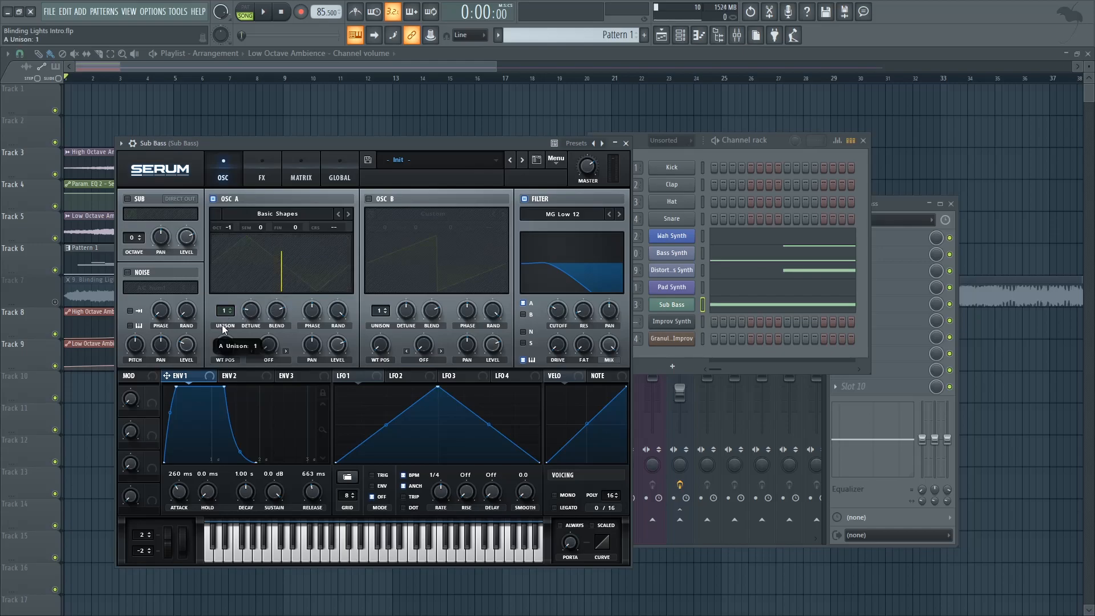
key(space)
key(space)
drag(231, 312, 230, 306)
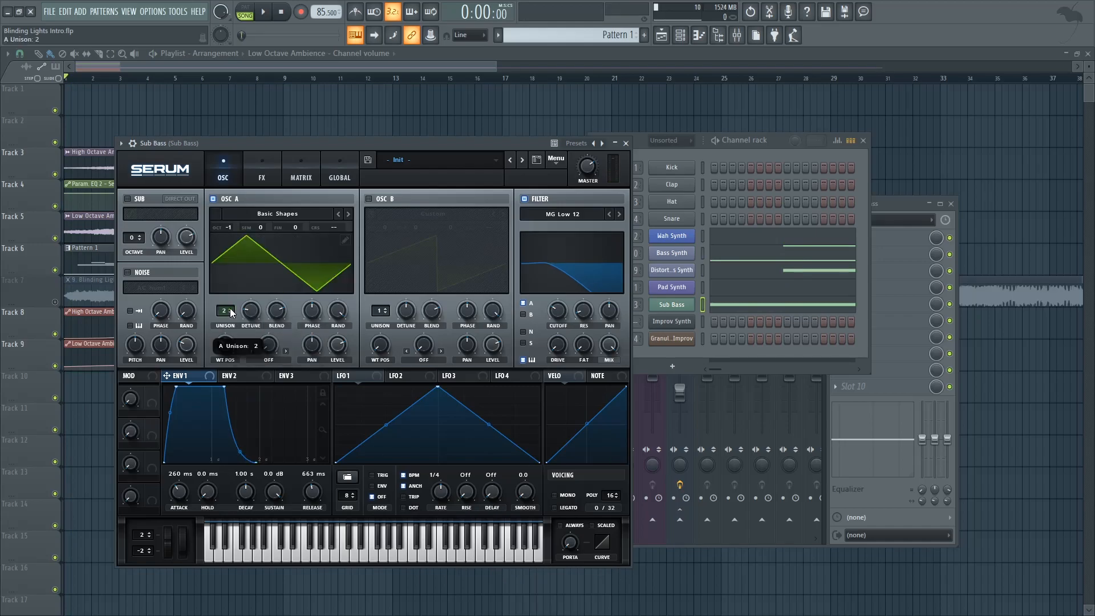
key(space)
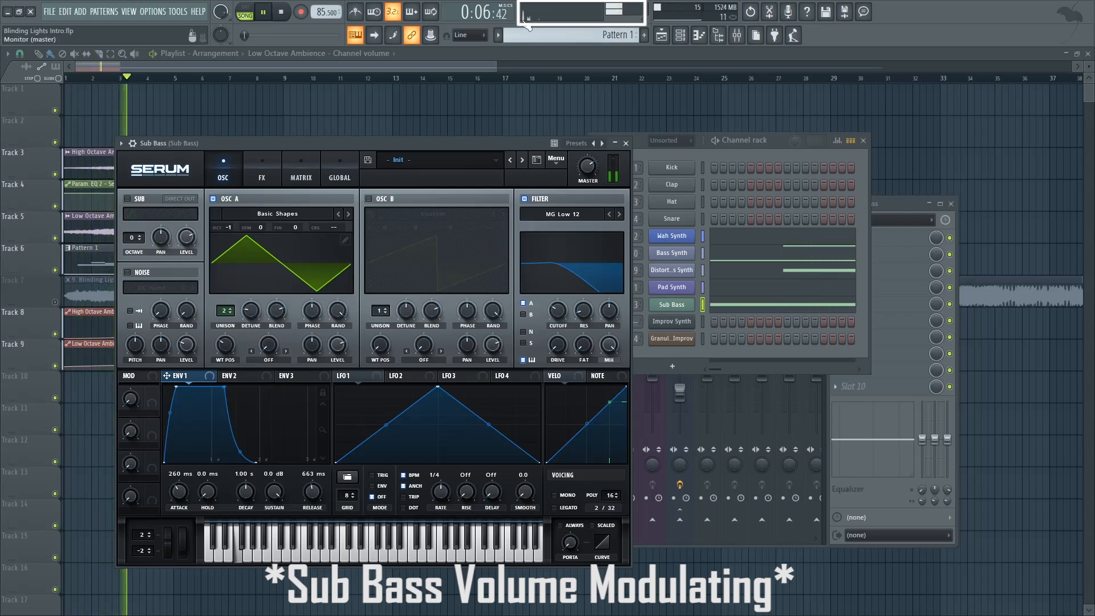
key(space)
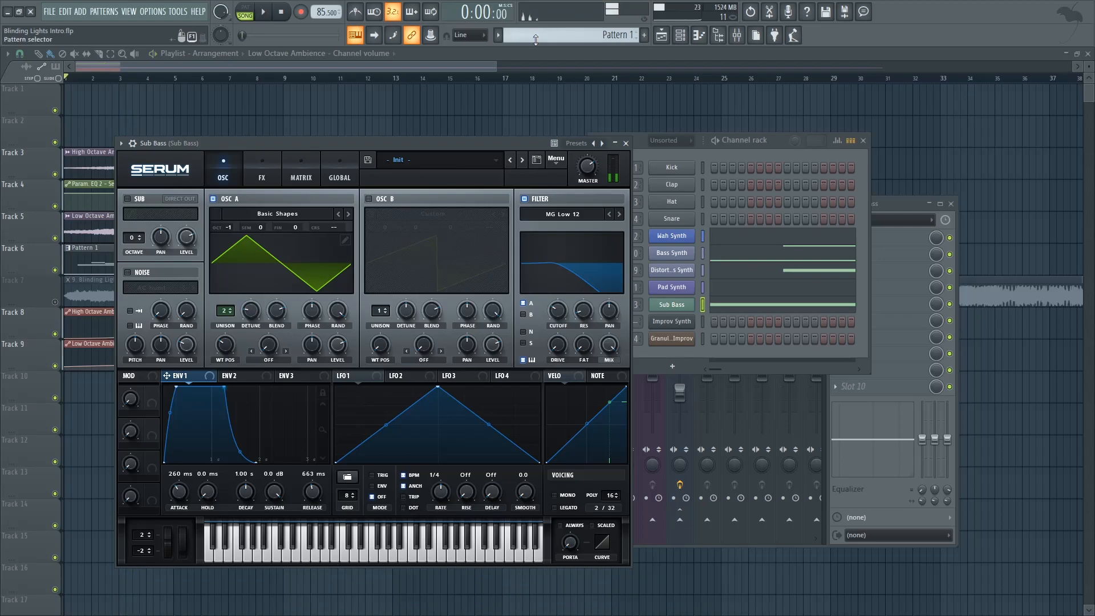
Step: Compare the Sub Bass playback with its MG Low 12 filter disabled and enabled
click(525, 200)
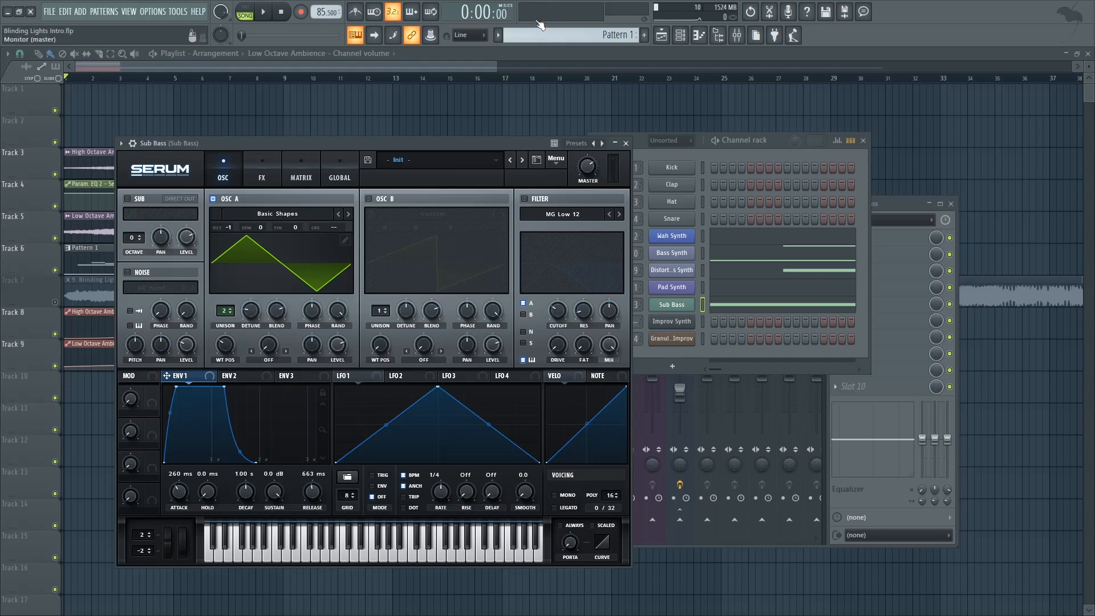
key(space)
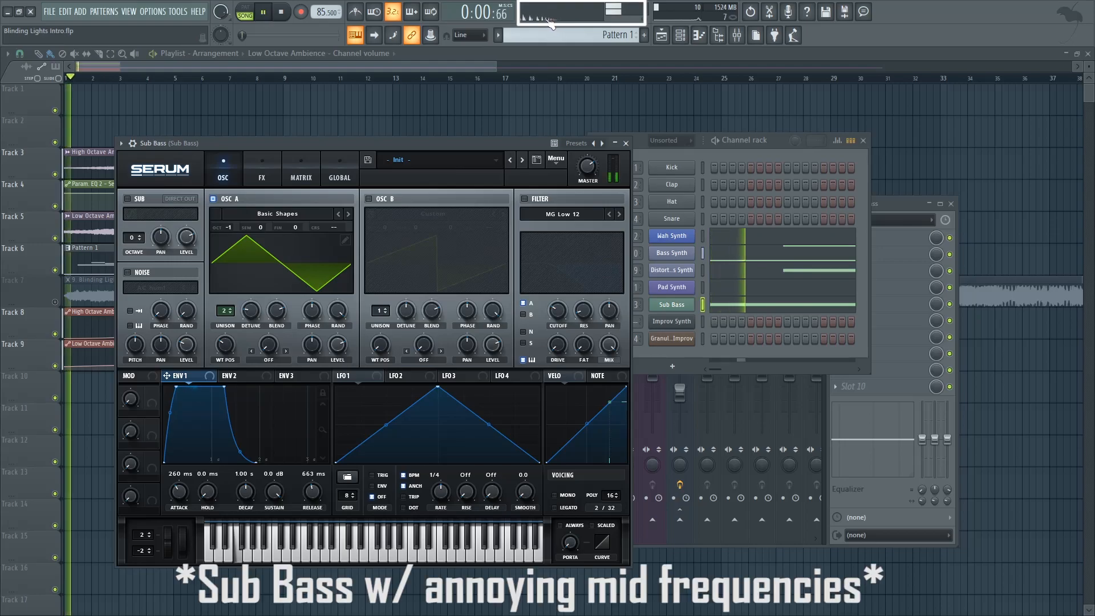
click(525, 198)
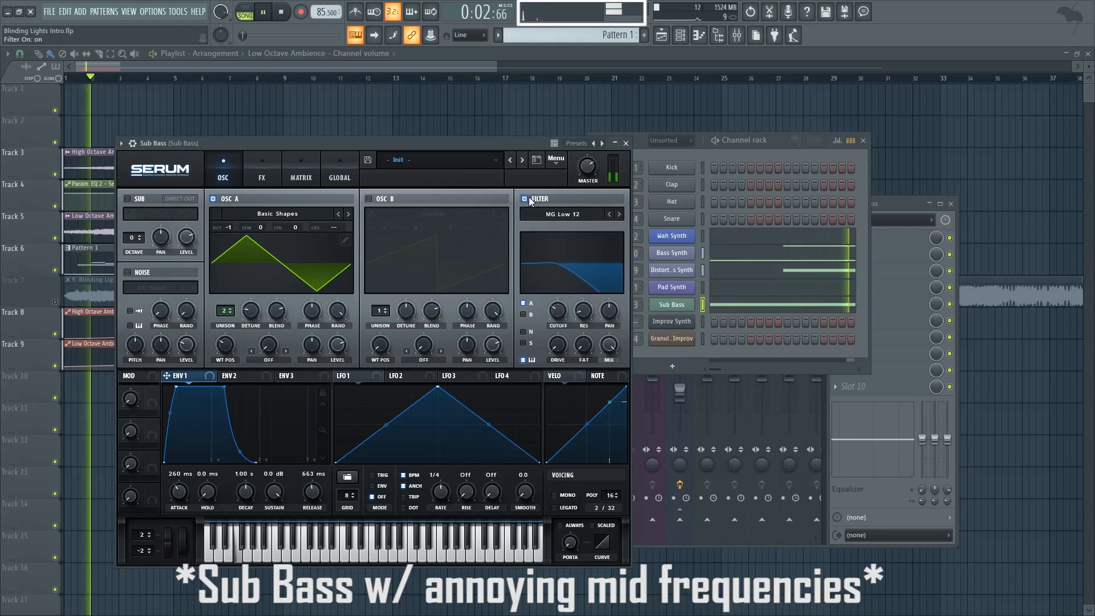
key(space)
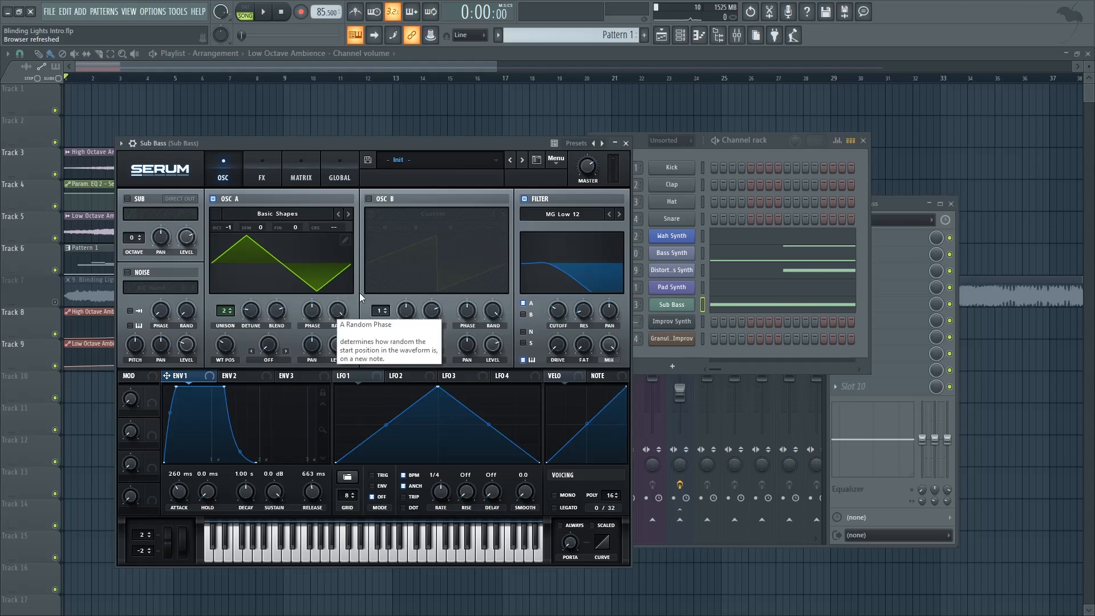
Step: Close the Sub Bass instrument, switch the mixer solo to the Bass Synth insert and open the Bass Synth's Serum
click(625, 143)
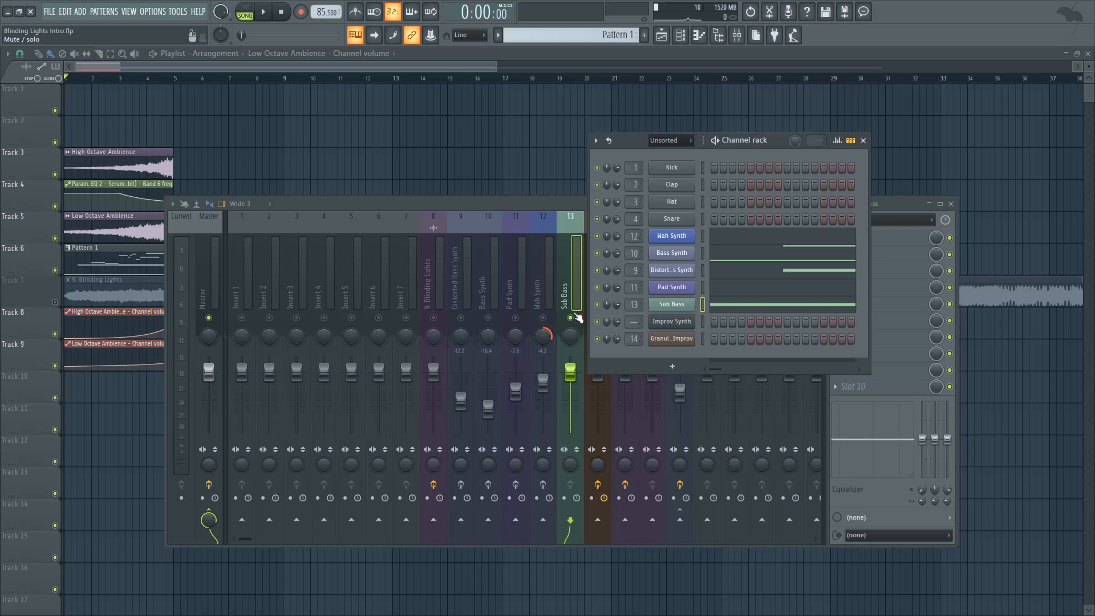
click(571, 317)
click(488, 318)
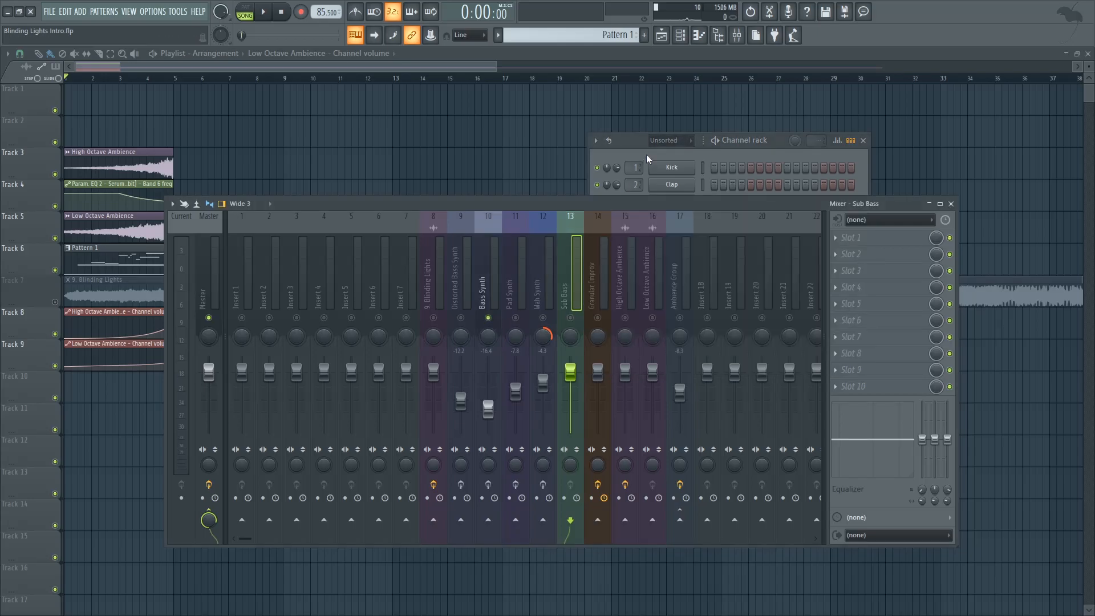
click(647, 155)
click(665, 257)
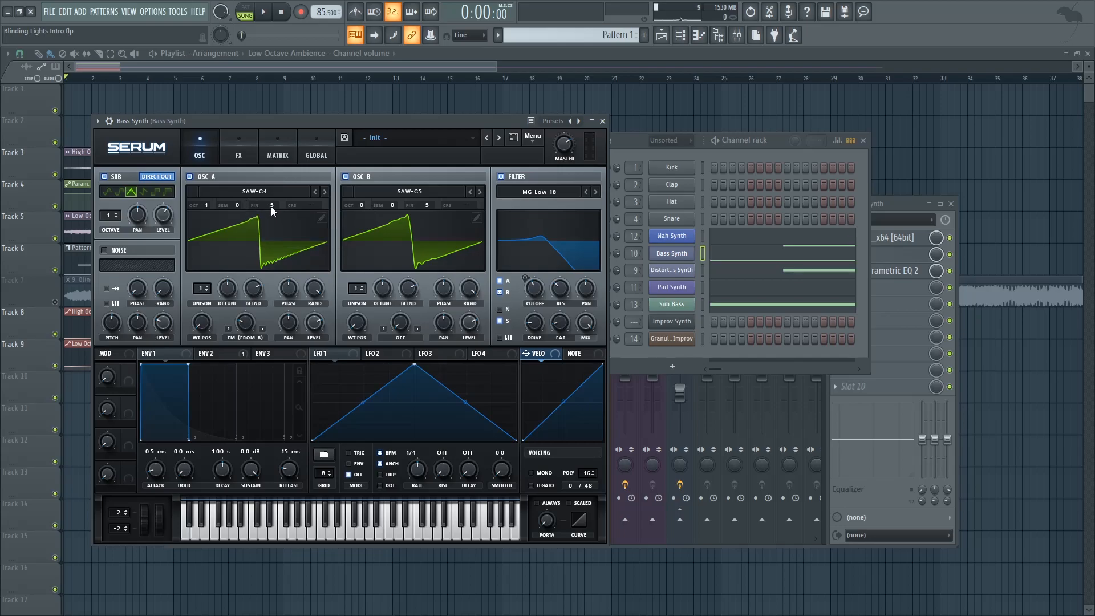
Step: Turn off the Bass Synth's sub oscillator and listen to the two saw oscillators
mouse_move(271, 207)
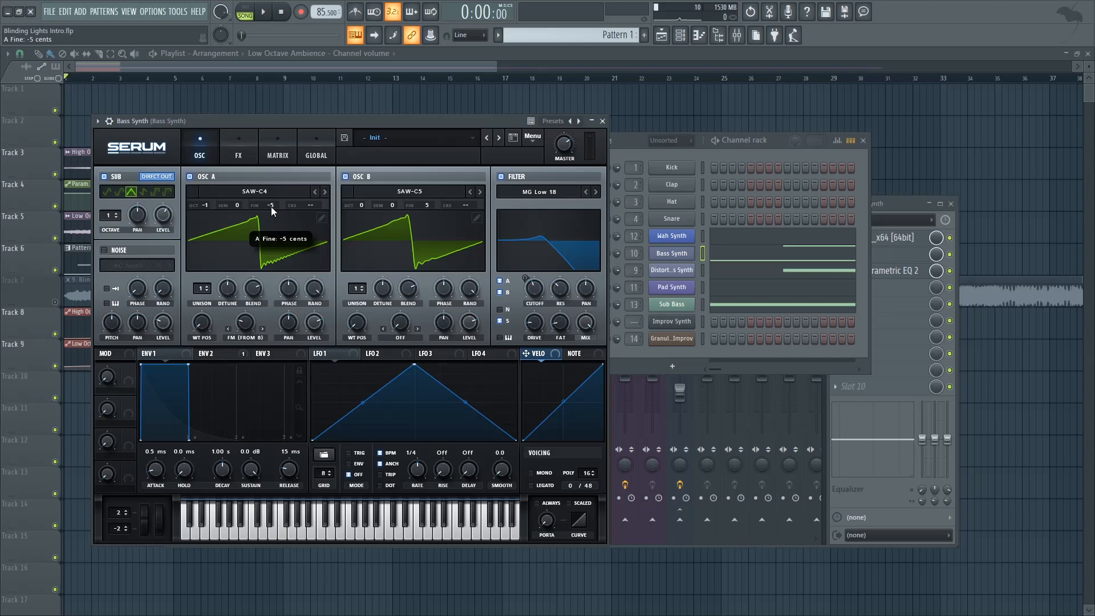
mouse_move(428, 202)
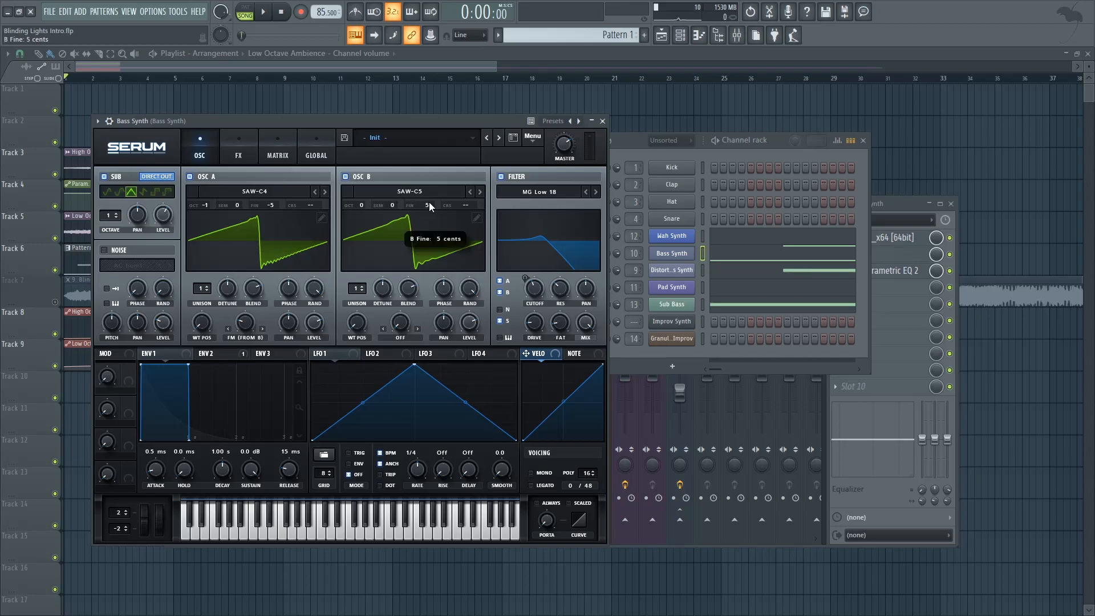
click(106, 177)
drag(384, 119, 366, 144)
key(space)
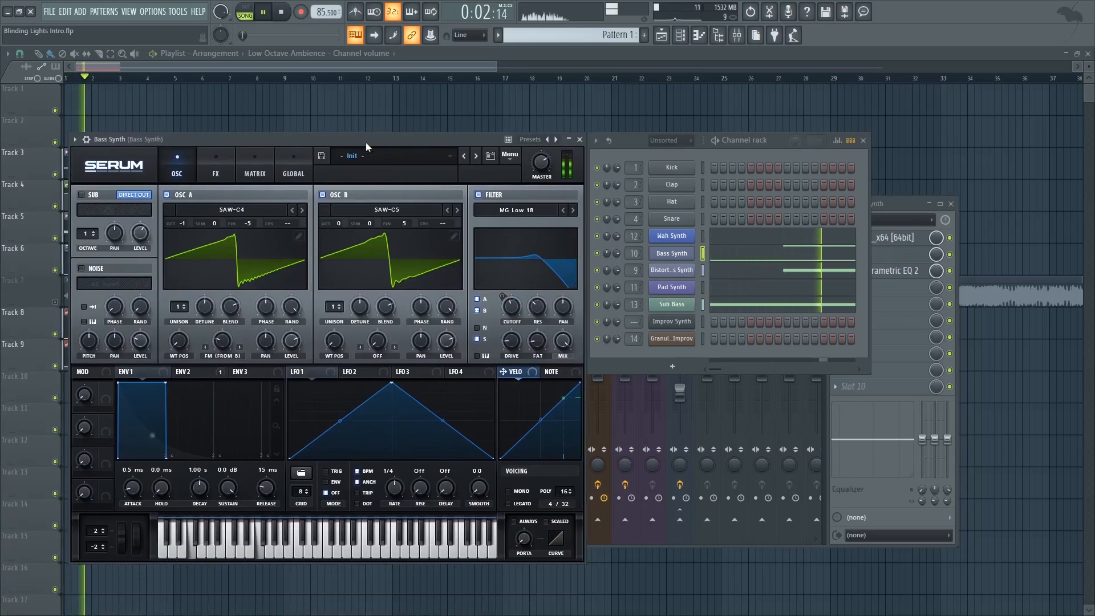
key(space)
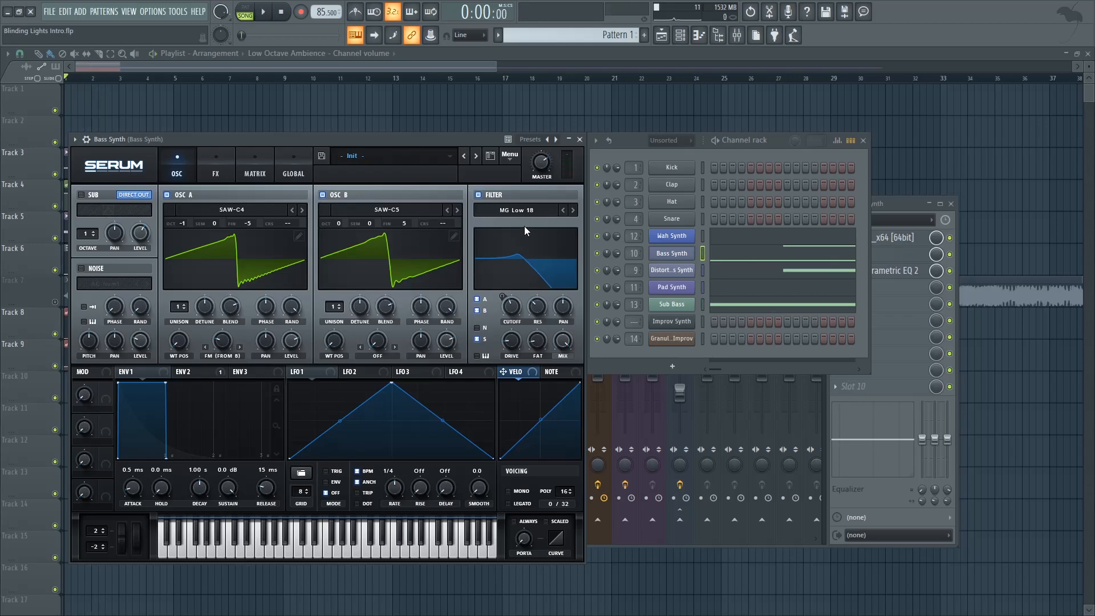
Step: Display envelope 2 of the Bass Synth and play the song to examine how it moves the filter cutoff
click(192, 374)
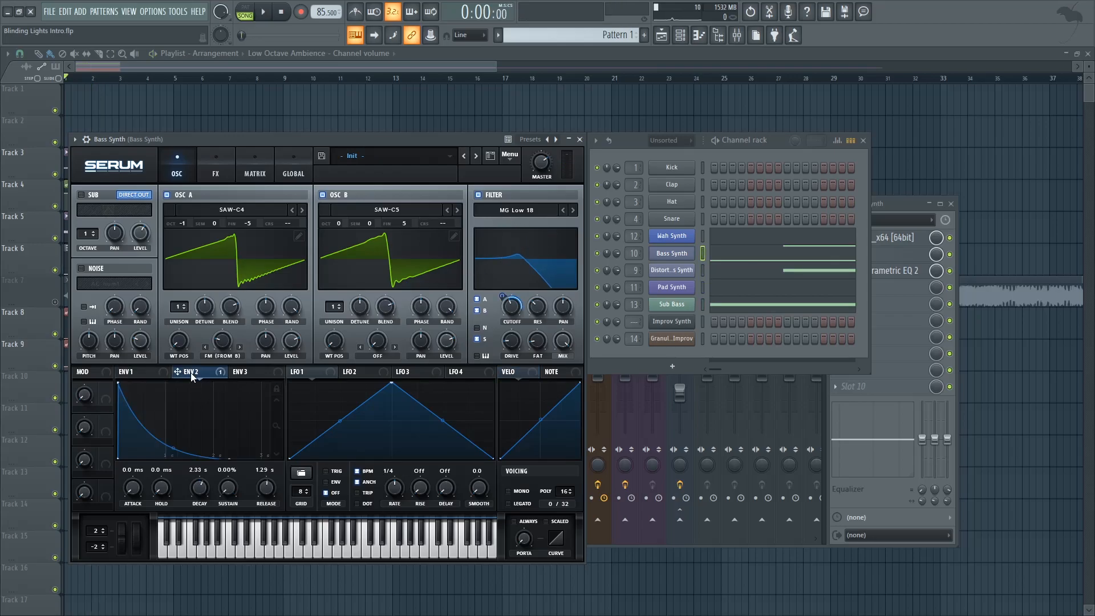
click(230, 493)
key(space)
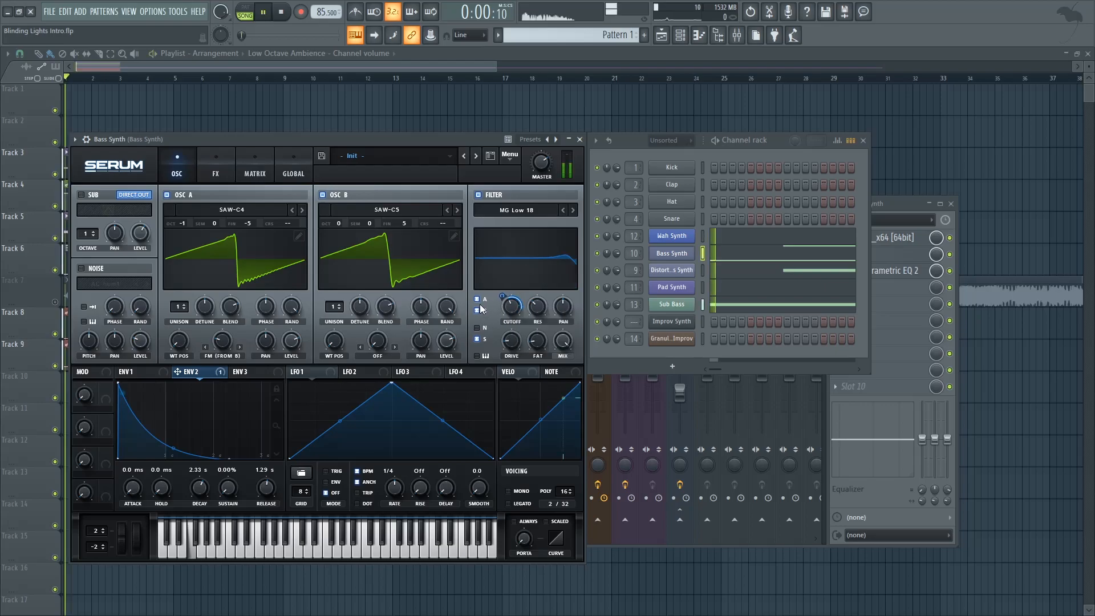
key(space)
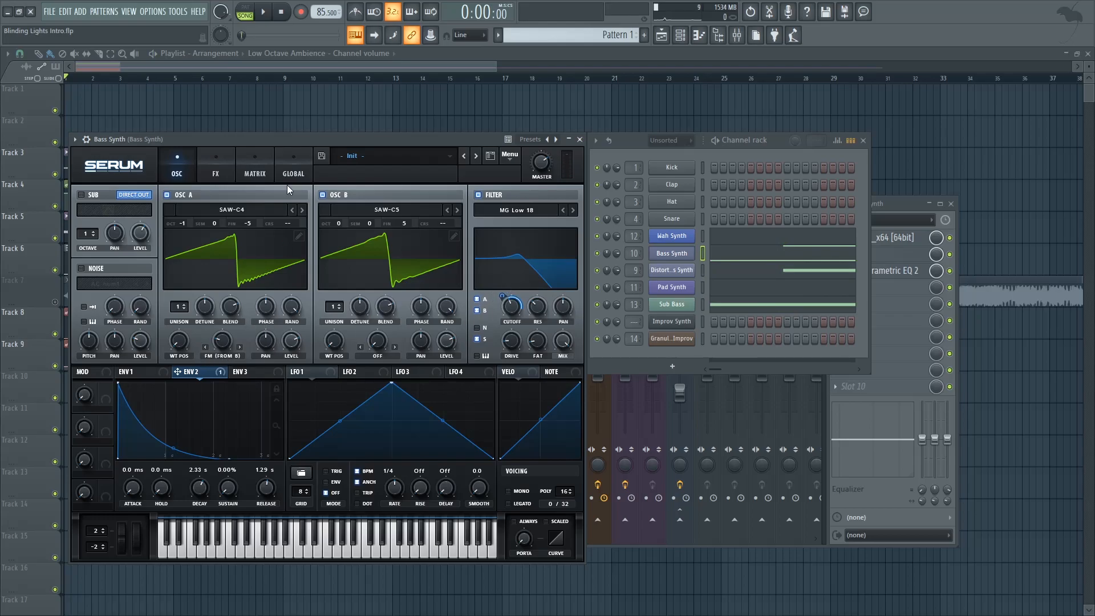
drag(301, 139, 328, 136)
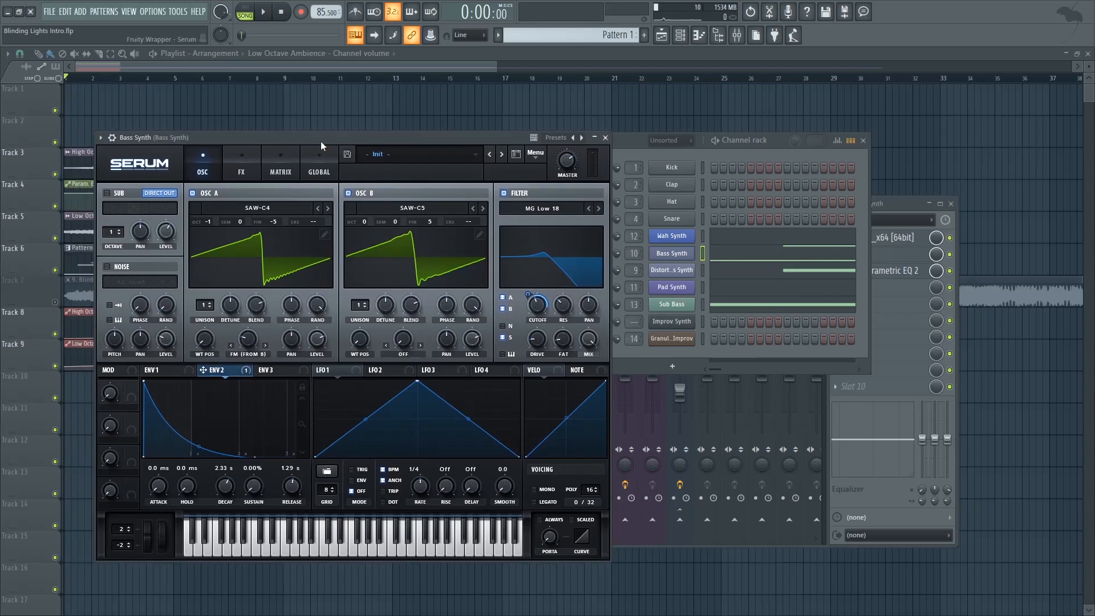
key(space)
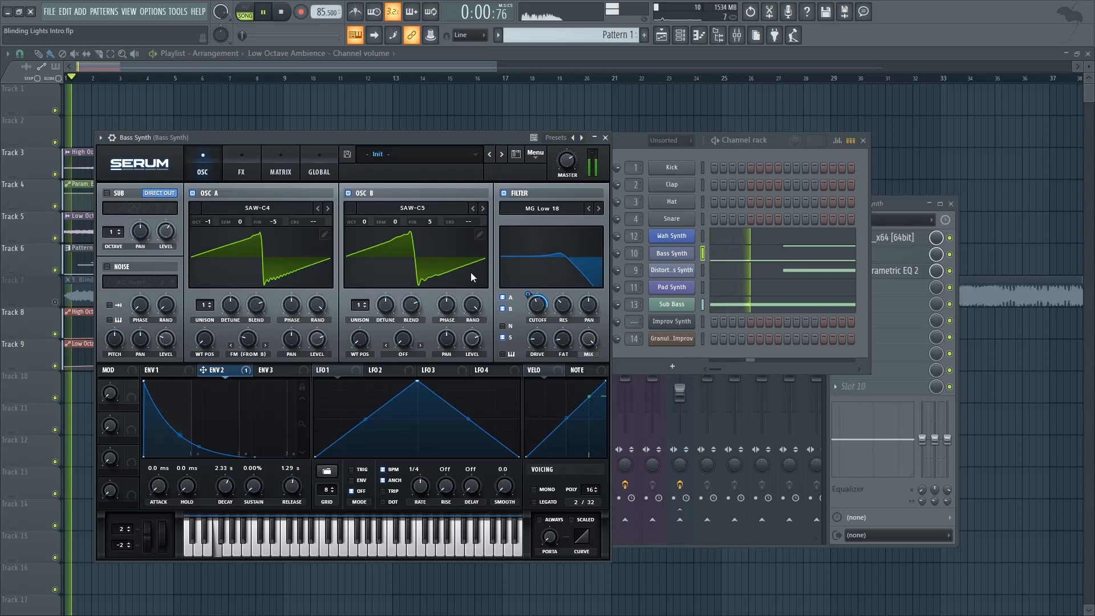
key(space)
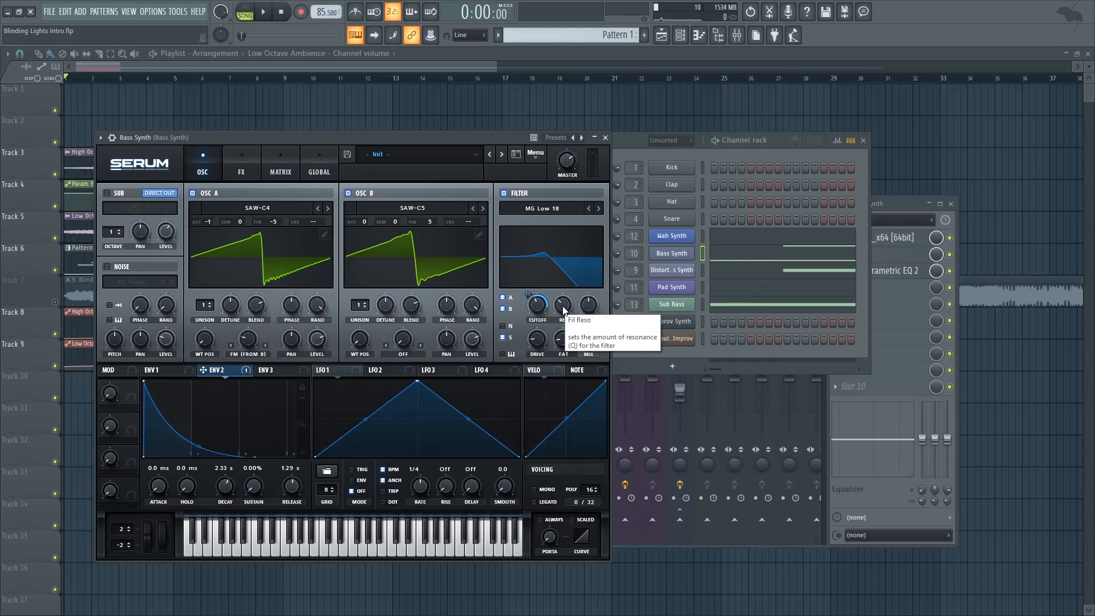
Step: Adjust the Bass Synth's filter resonance to 29% and listen to it
drag(563, 309, 568, 365)
drag(570, 305, 580, 268)
key(space)
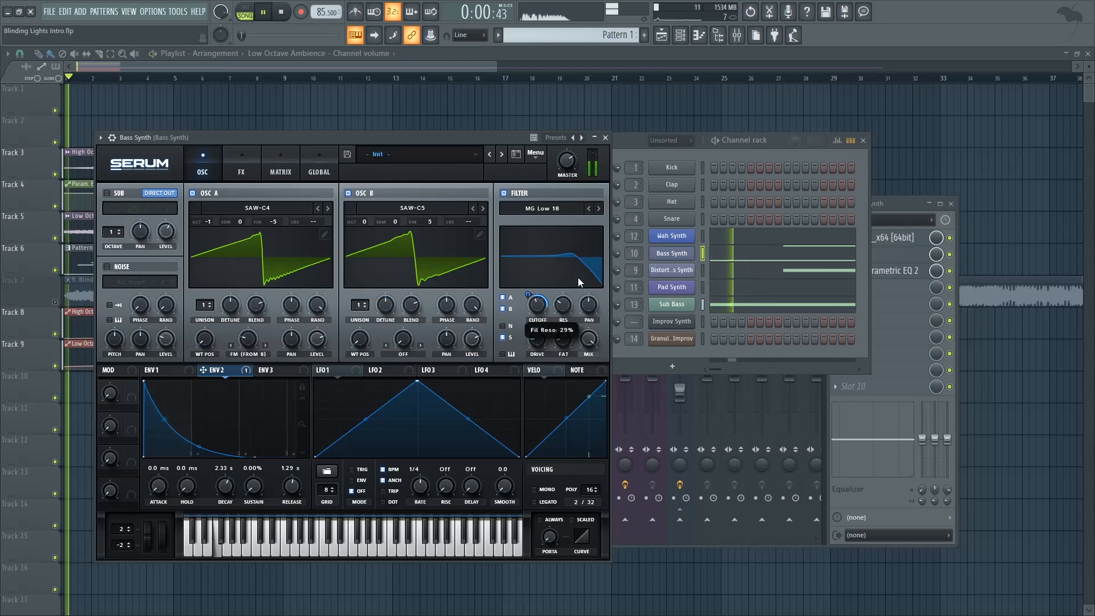
key(space)
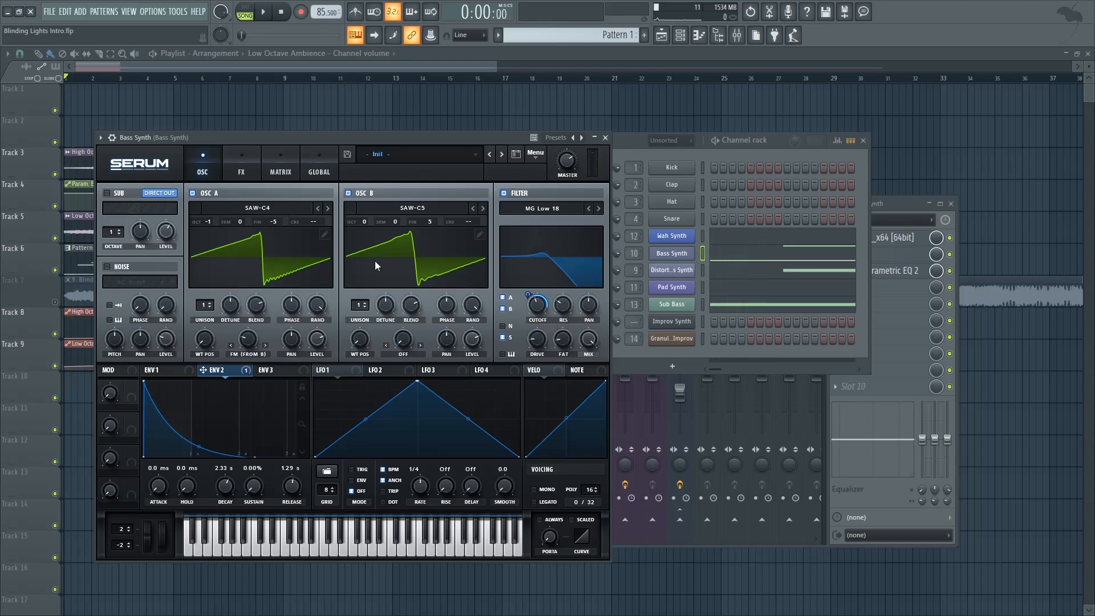
Step: Turn the Bass Synth's sub oscillator back on and hear it alone by temporarily switching off oscillators A and B
click(108, 195)
click(192, 193)
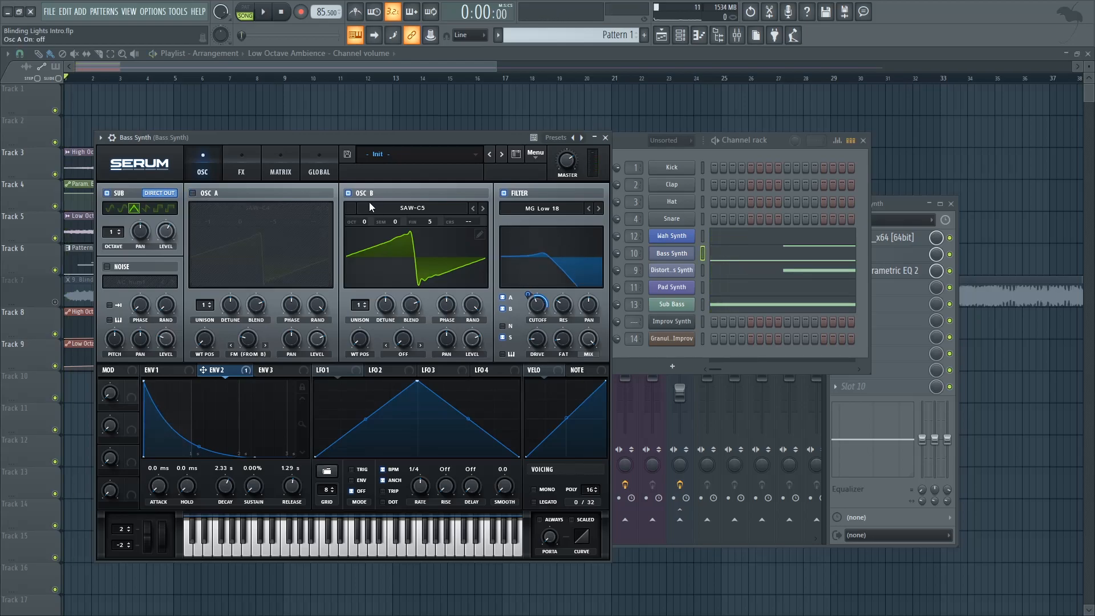
click(349, 194)
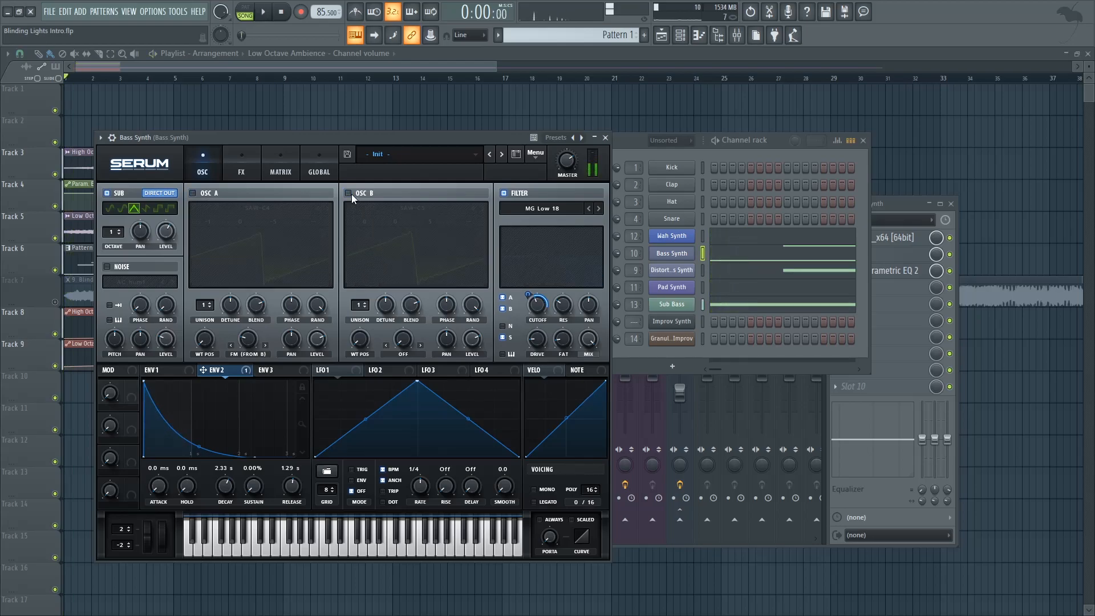
click(351, 194)
click(208, 187)
Step: Check the Bass Synth's effects page, play the song to hear the complete patch and close its Serum
click(234, 171)
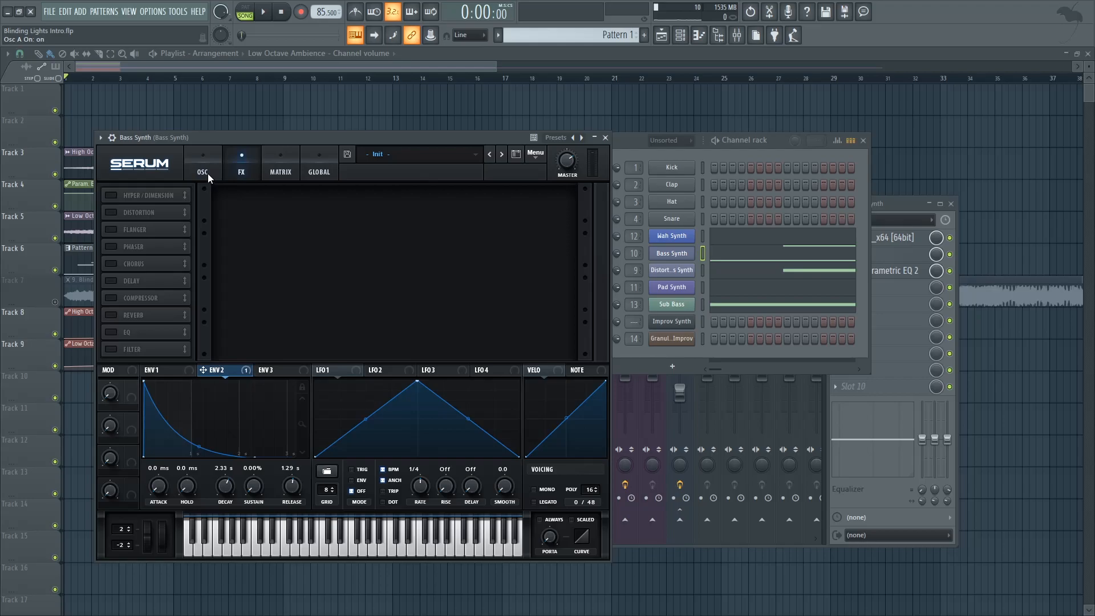
click(207, 174)
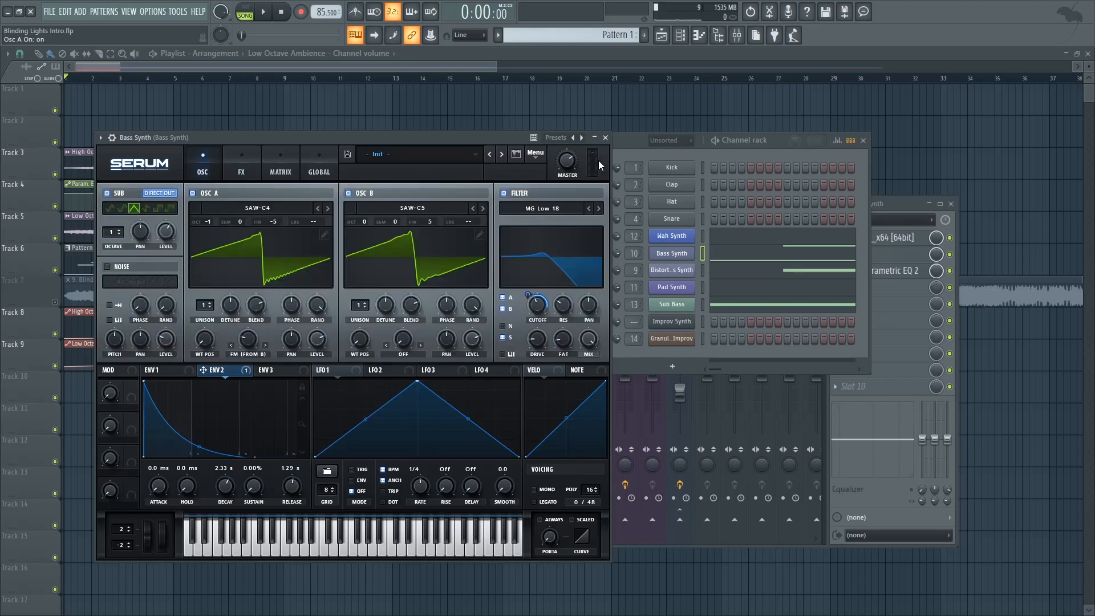
key(space)
click(605, 138)
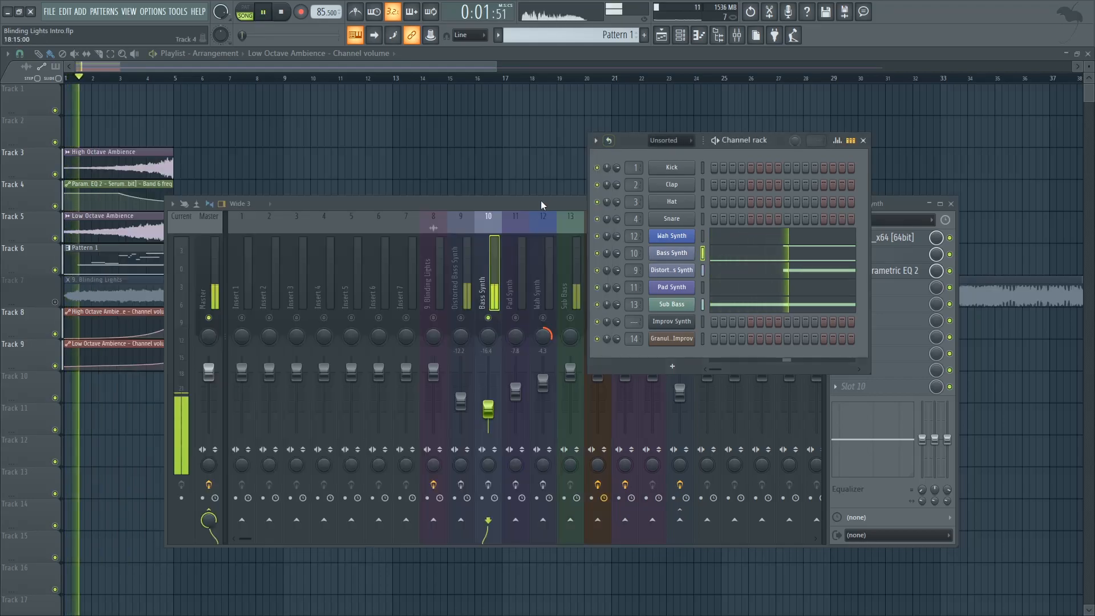
click(522, 203)
key(space)
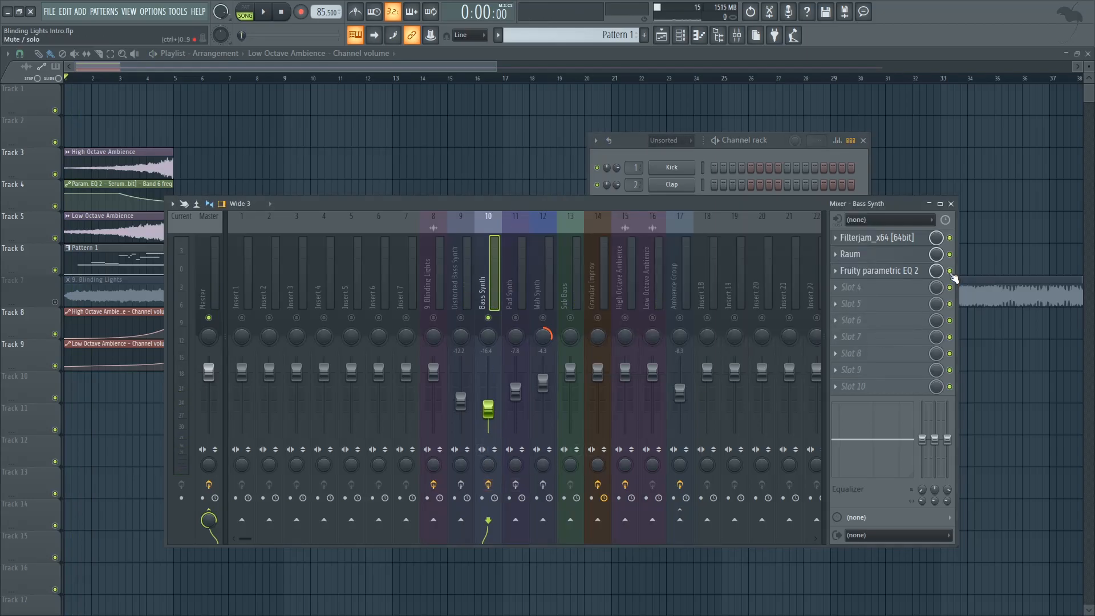
Step: Bypass Raum and the parametric EQ on the Bass Synth insert and open Filterjam to examine its emphasis and frequency
click(899, 242)
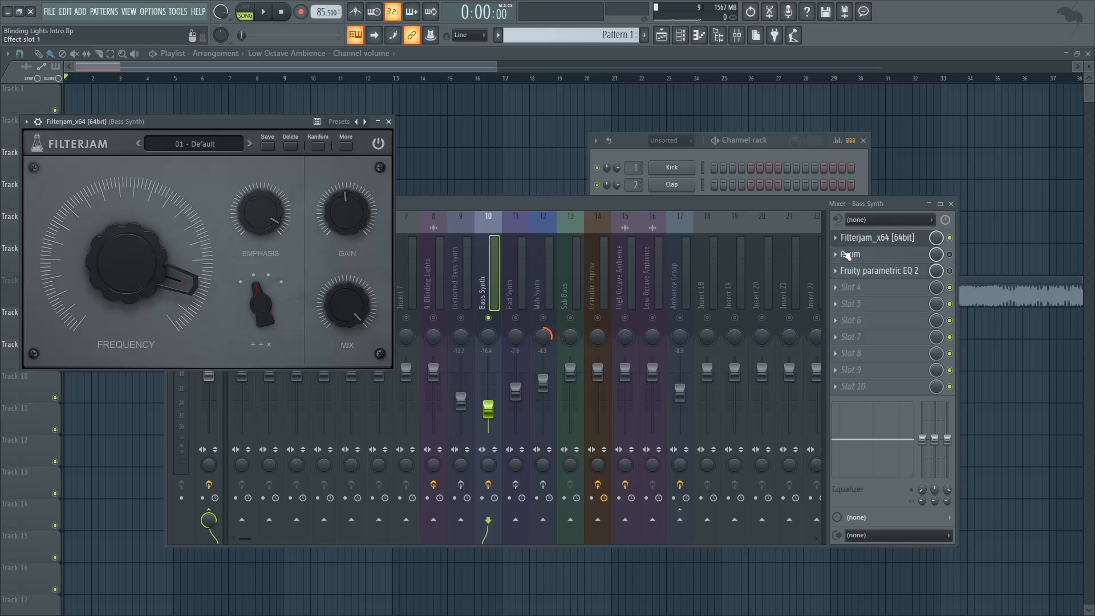
mouse_move(245, 218)
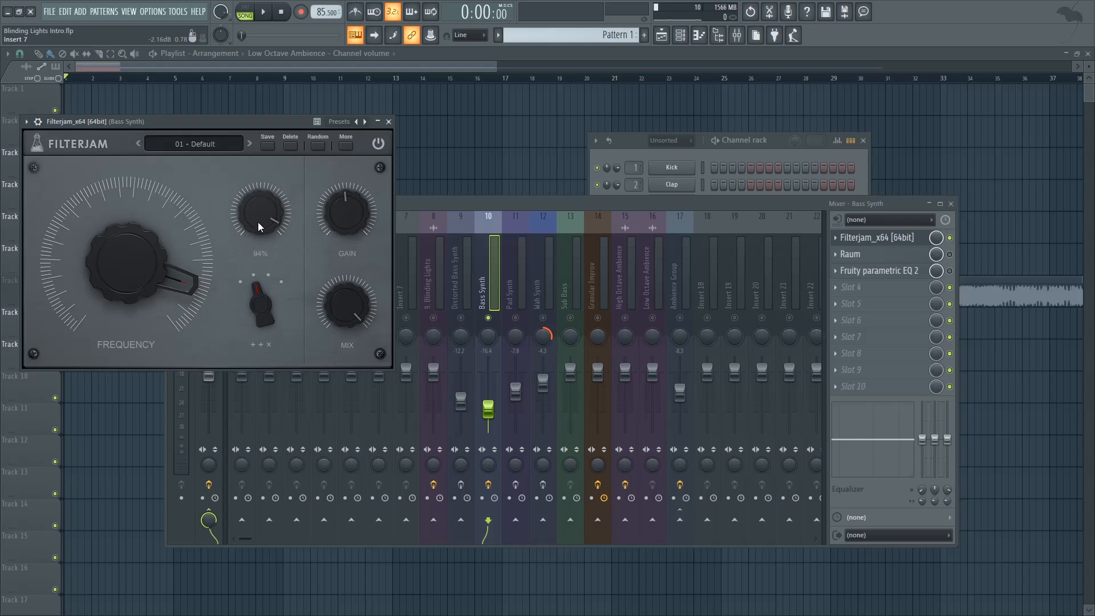
mouse_move(189, 276)
Step: Open the Bass Synth's piano roll and examine its F3 and F4 notes
click(663, 174)
click(718, 260)
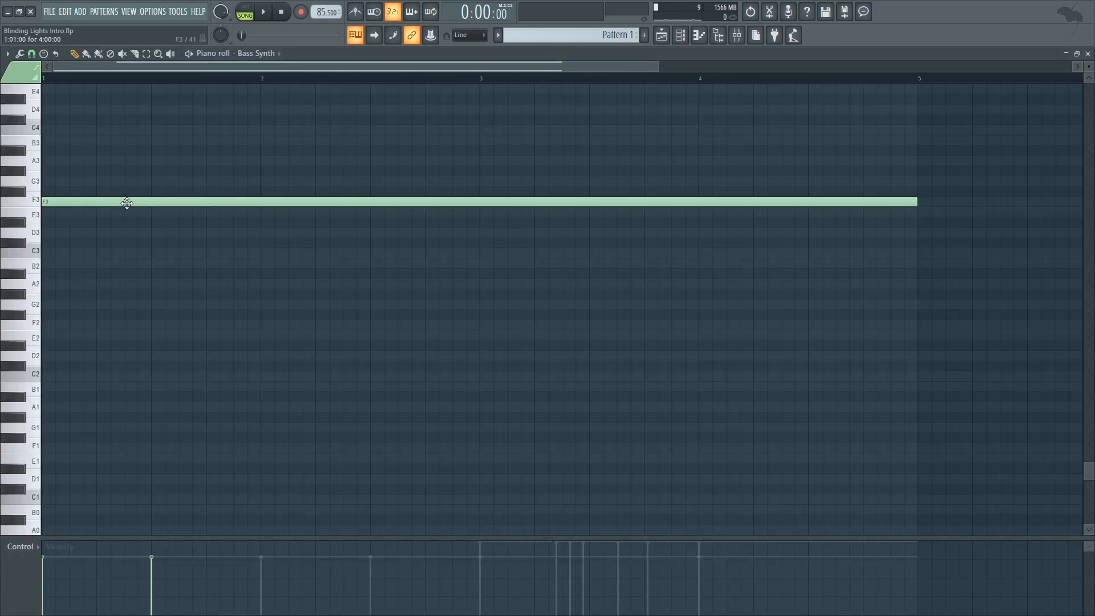
scroll(131, 201, up, 3)
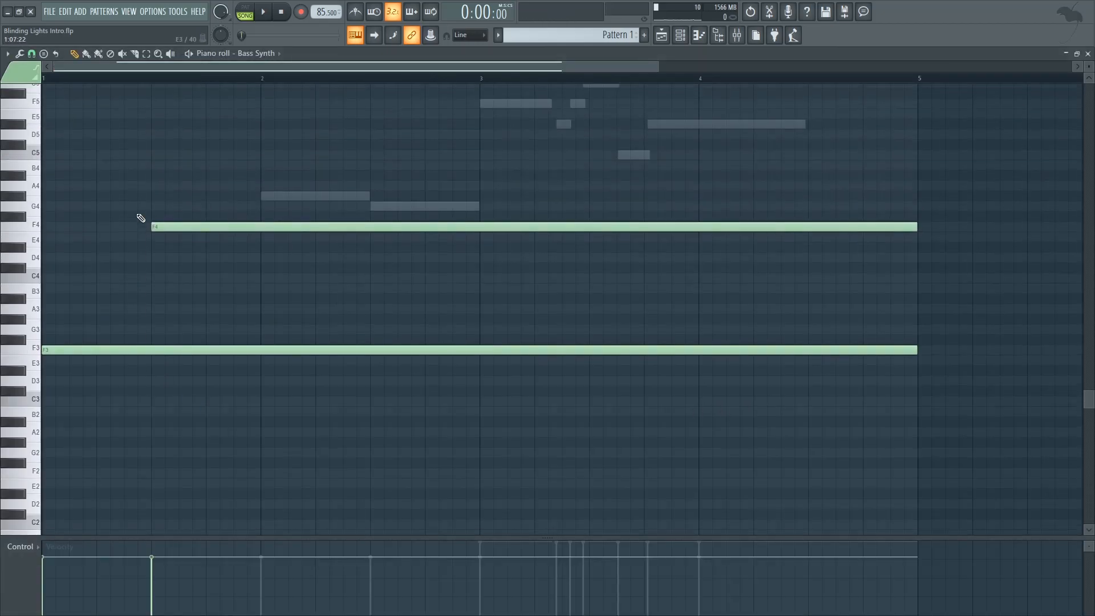
click(178, 234)
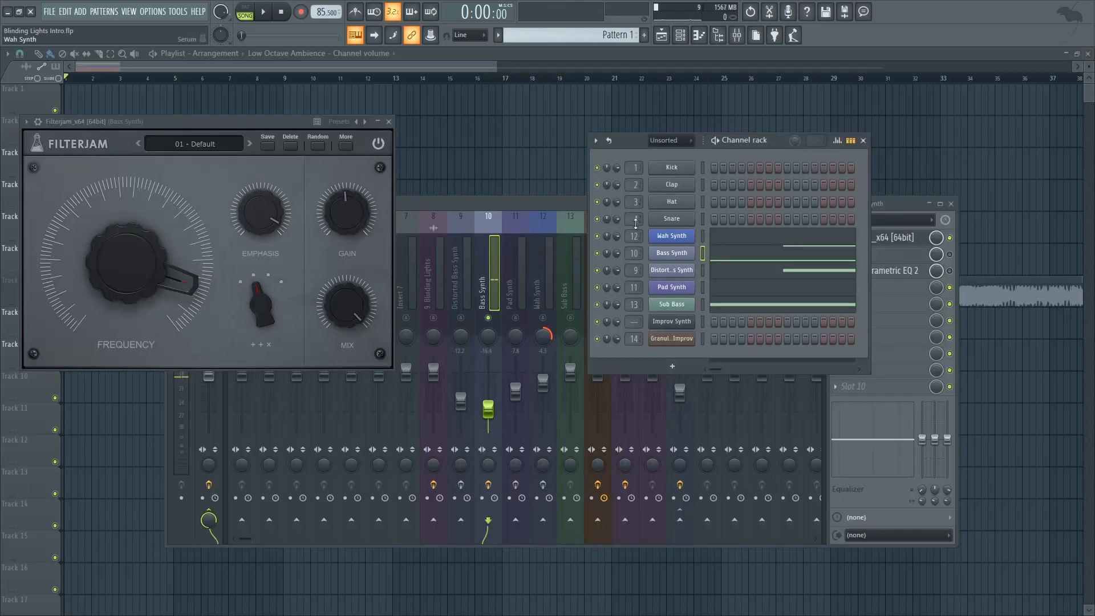
Step: Compare the Bass Synth with Filterjam bypassed and enabled while playing the song, and close Filterjam
click(570, 205)
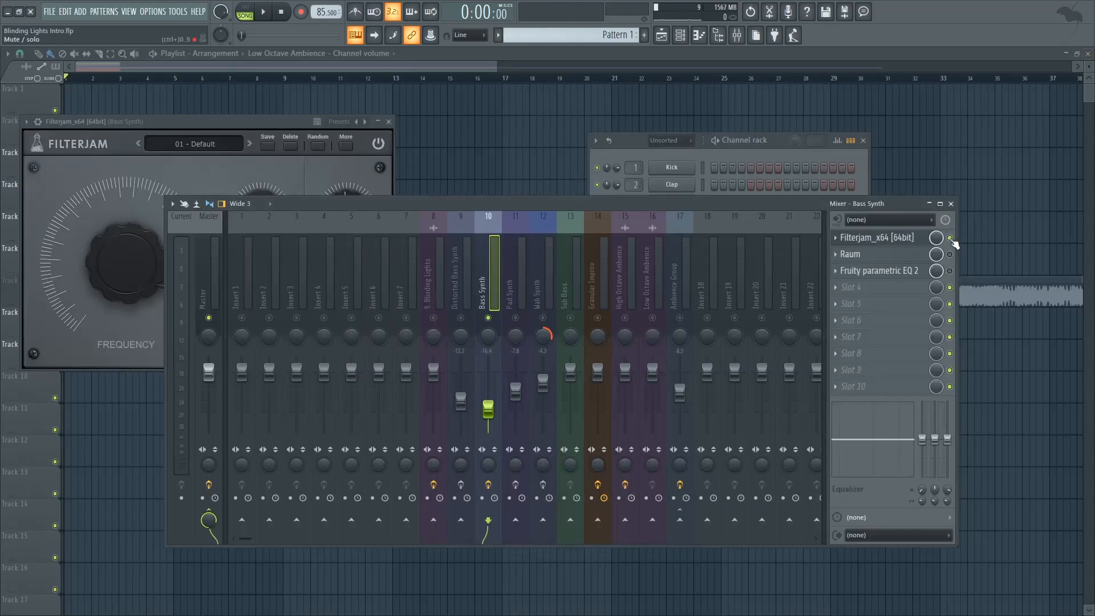
key(space)
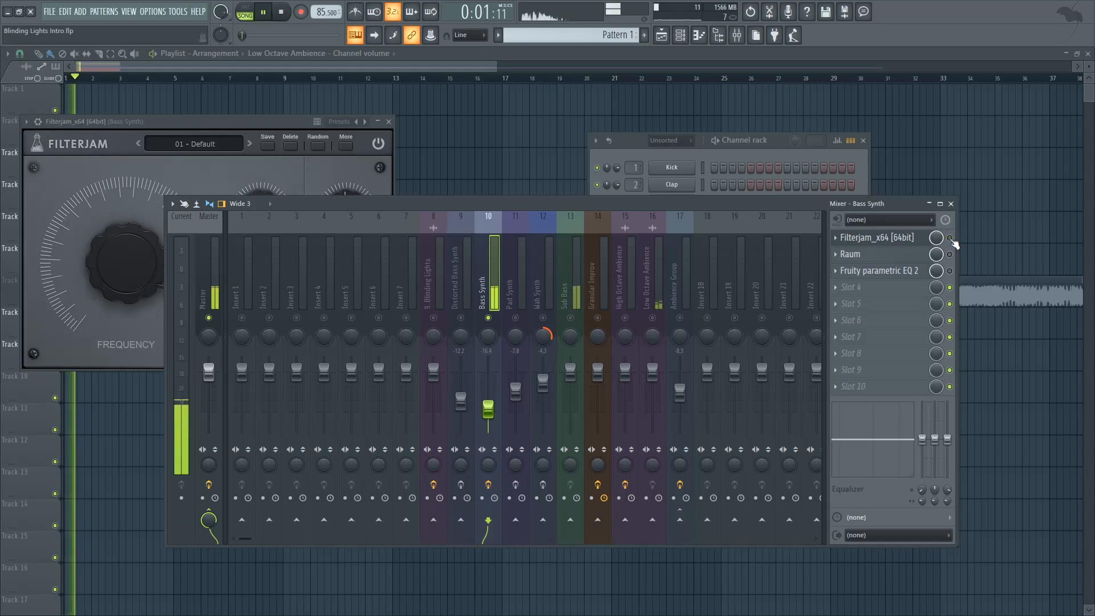
key(space)
click(950, 238)
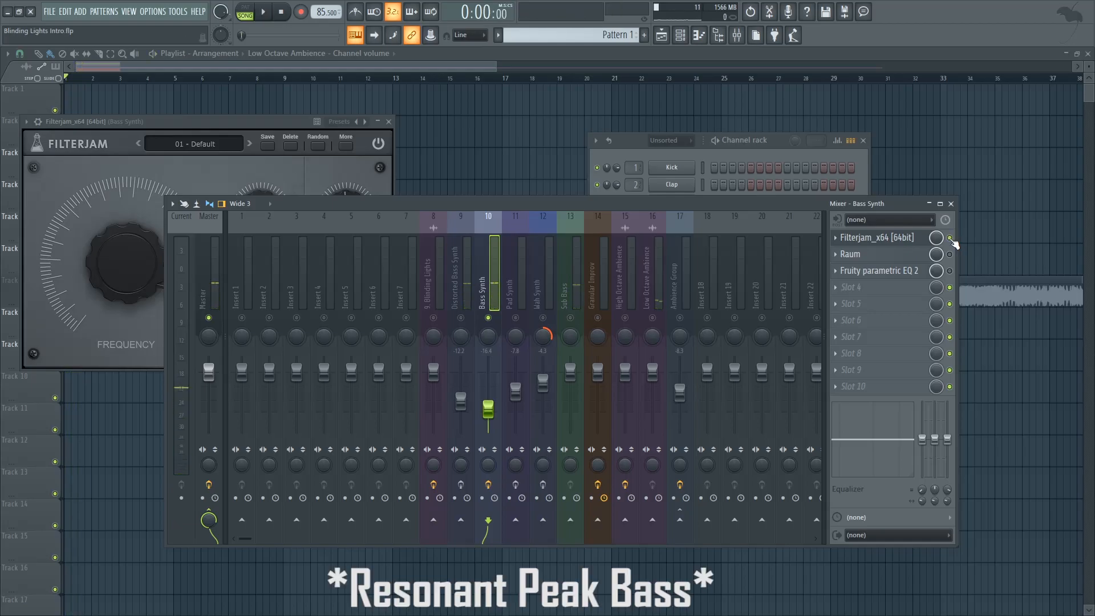
key(space)
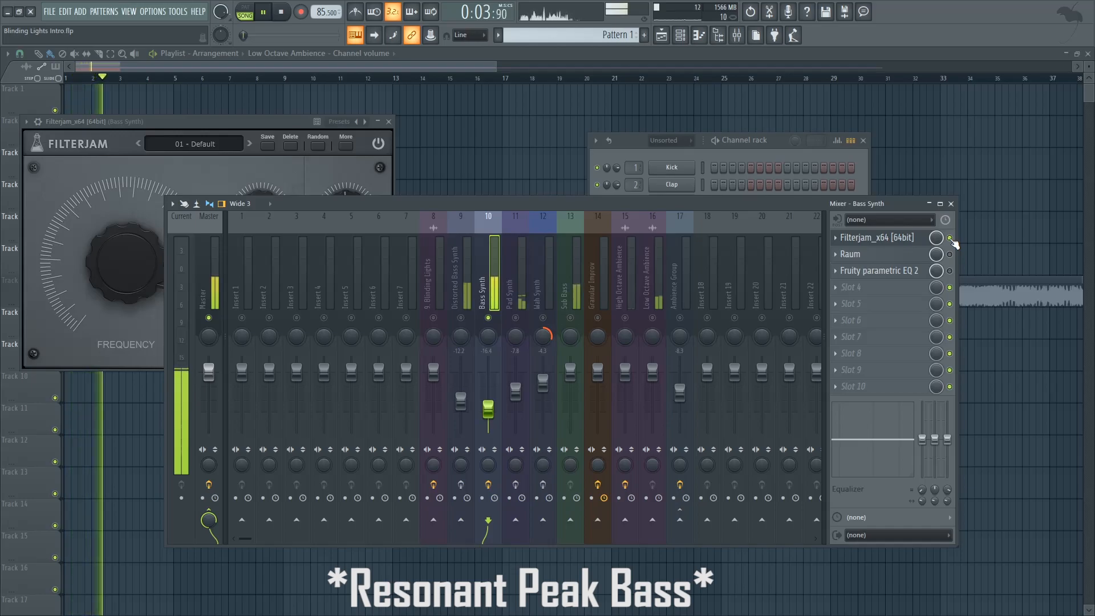
key(space)
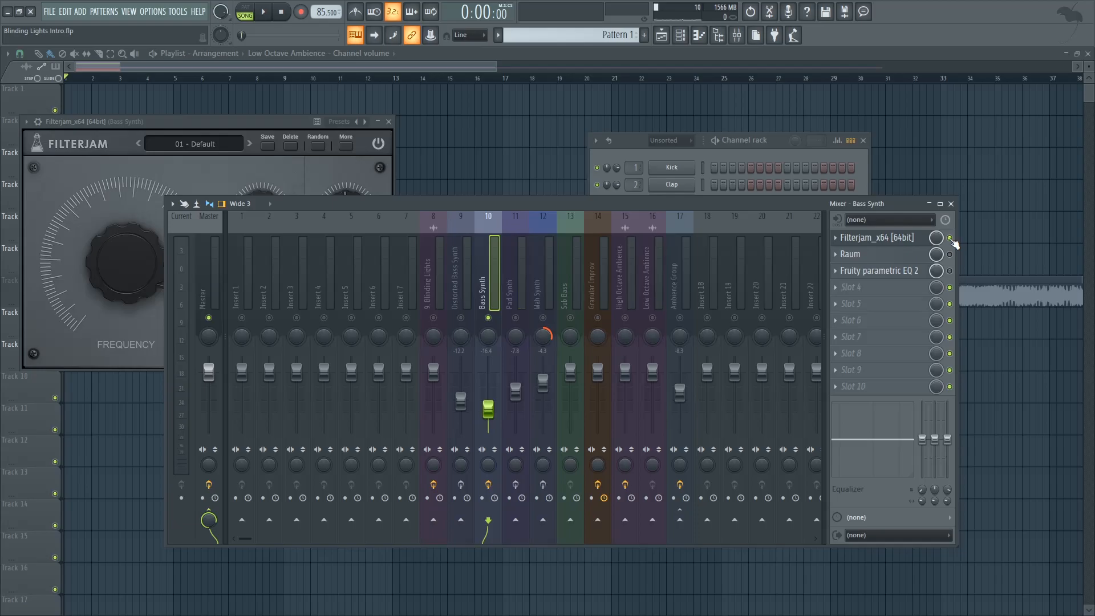
click(389, 122)
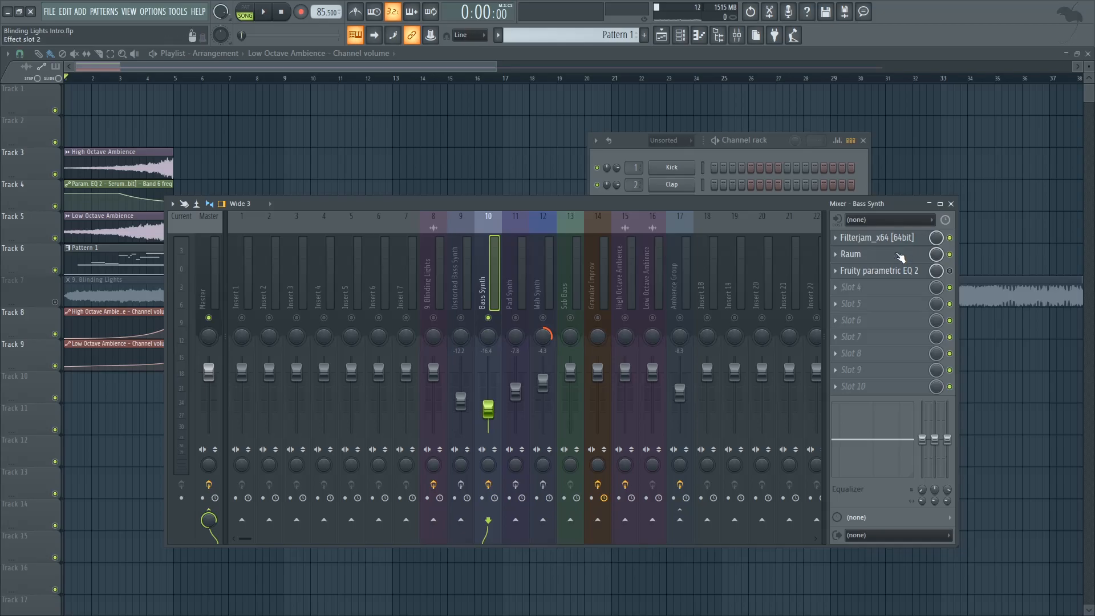
Step: Re-enable Raum on the Bass Synth insert and open it in demo mode to examine its decay, diffusion and size
click(899, 257)
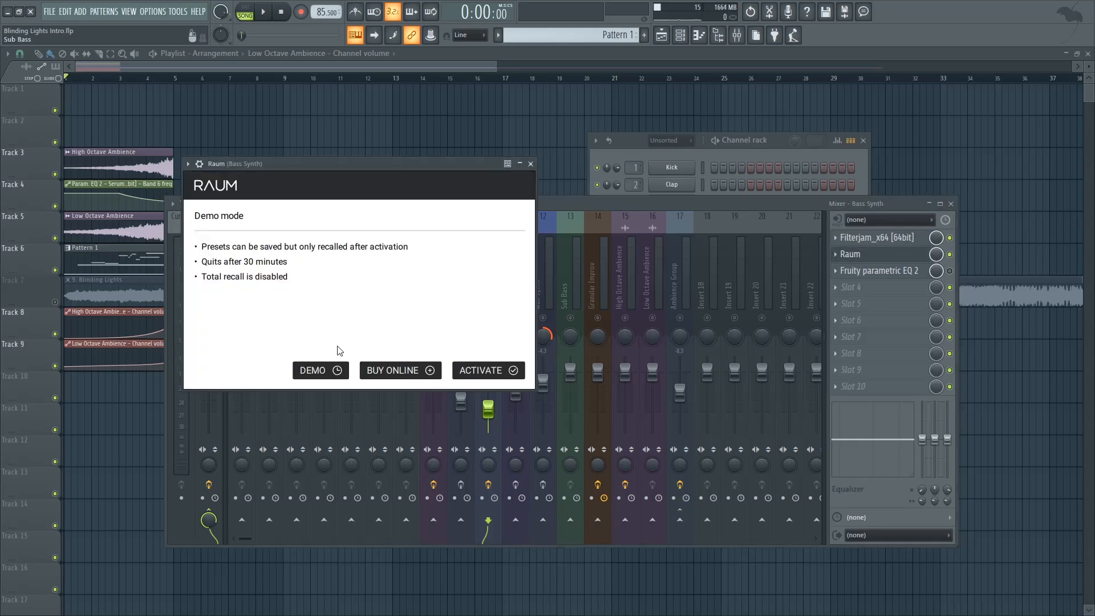
click(321, 371)
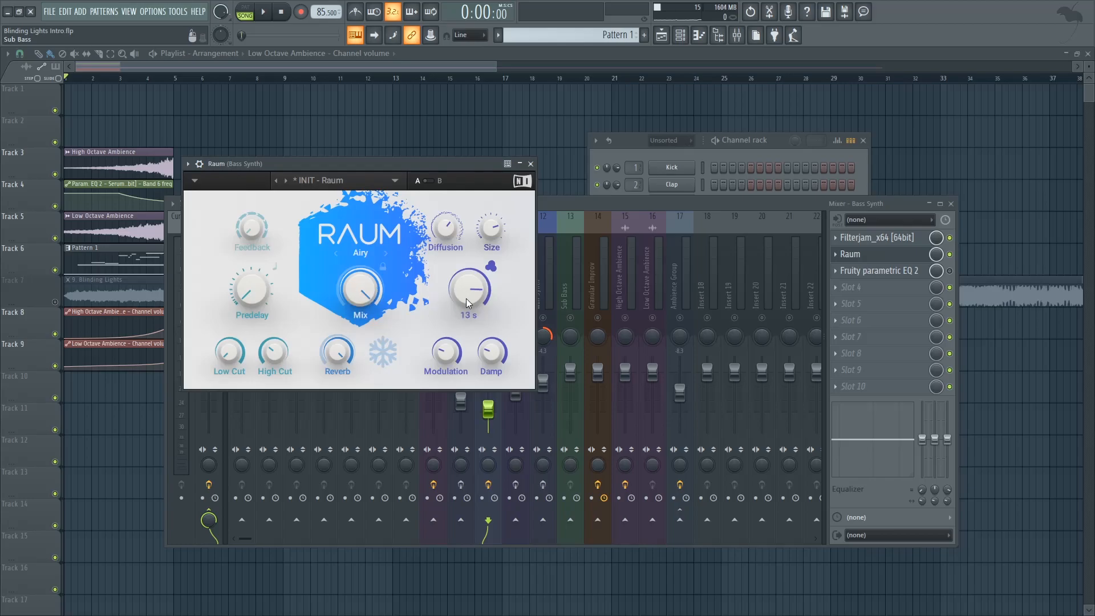
mouse_move(446, 229)
drag(450, 234, 493, 229)
click(530, 164)
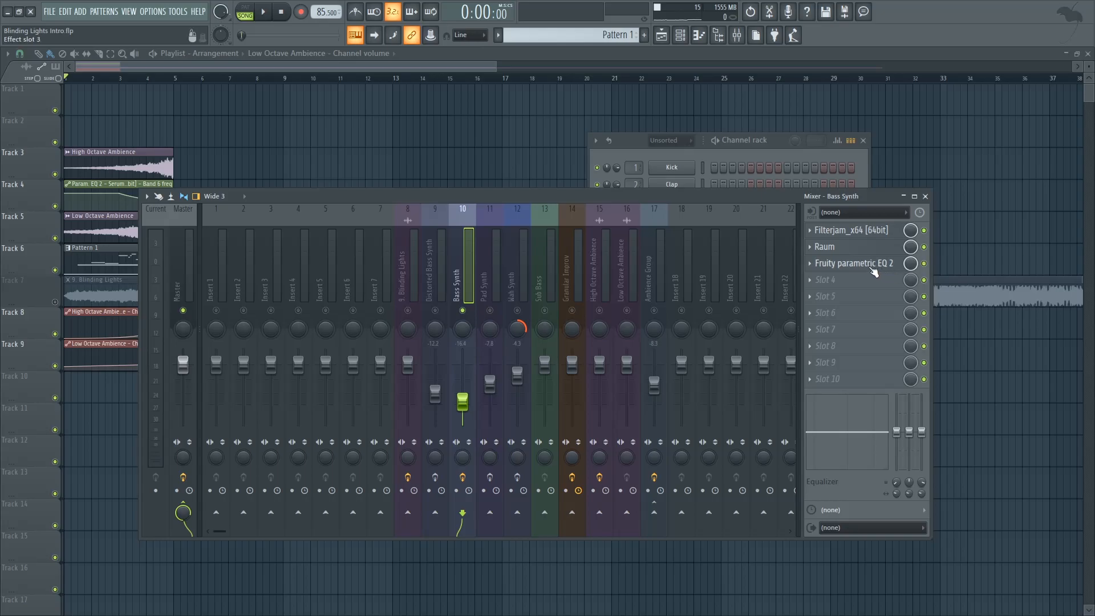
Step: Re-enable the Bass Synth's Fruity parametric EQ 2 and play the song to examine its curve
click(862, 264)
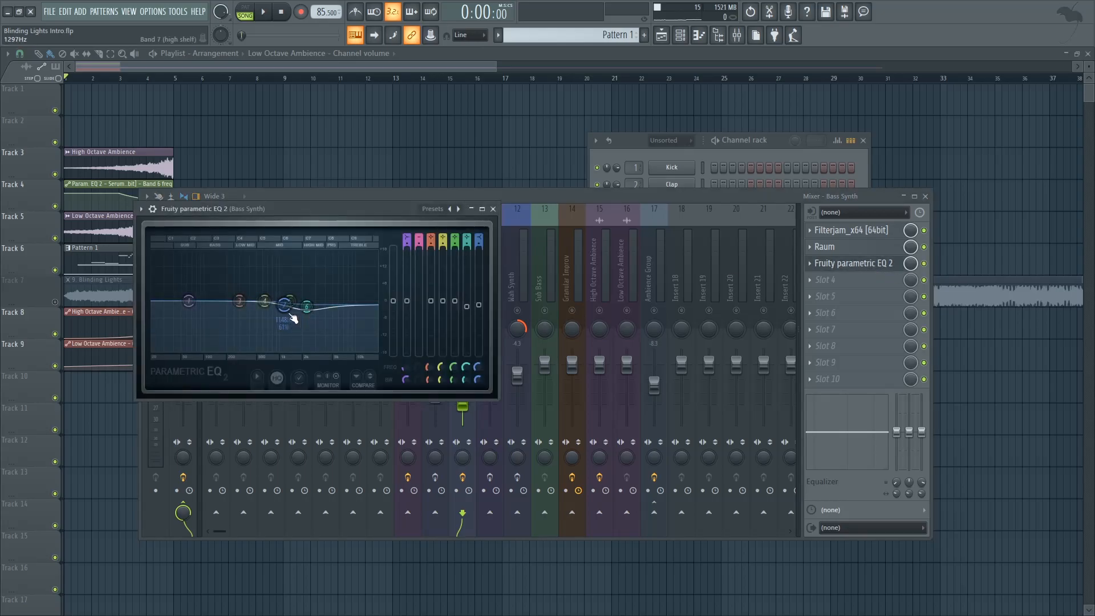
drag(343, 205, 478, 353)
key(space)
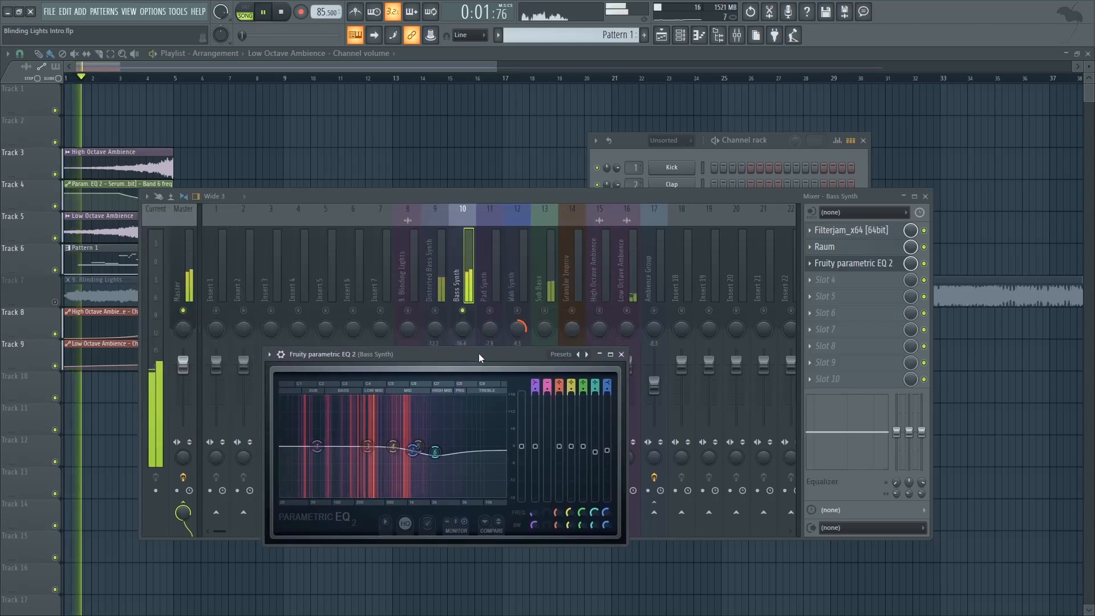
click(621, 354)
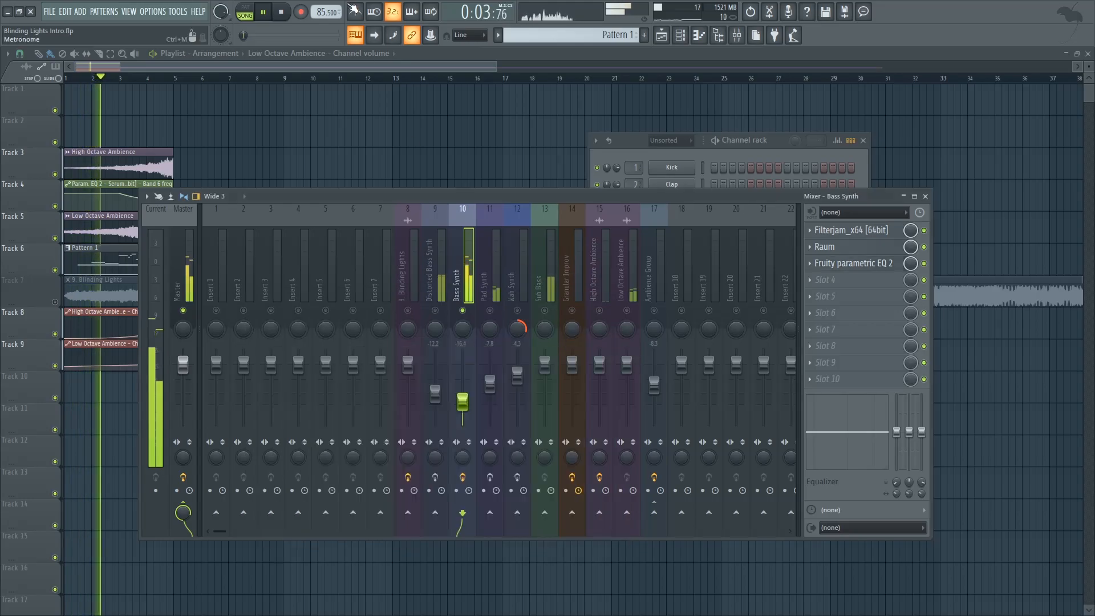
Step: Unmute the Sub Bass insert and play it together with the Bass Synth
key(space)
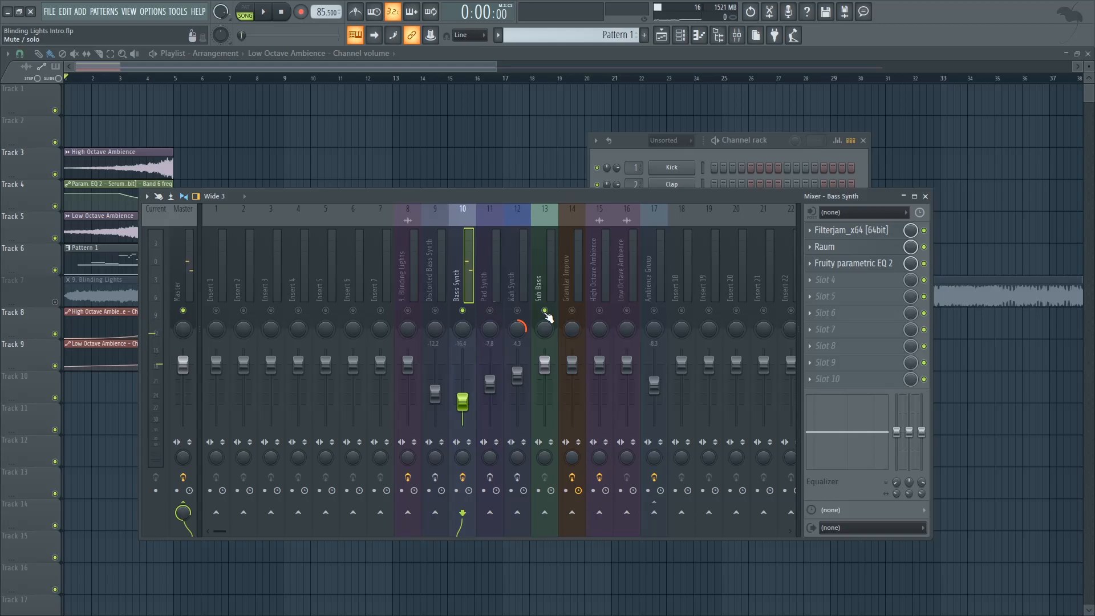
key(space)
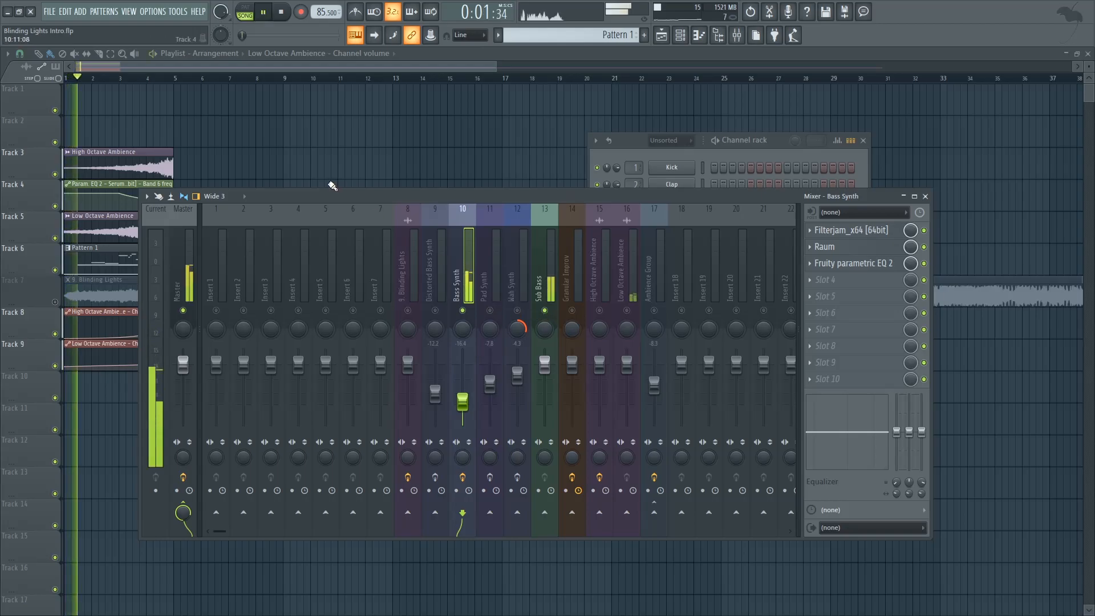
click(287, 16)
Step: Unmute and select the Distorted Bass Synth insert and open that instrument's Serum
click(433, 272)
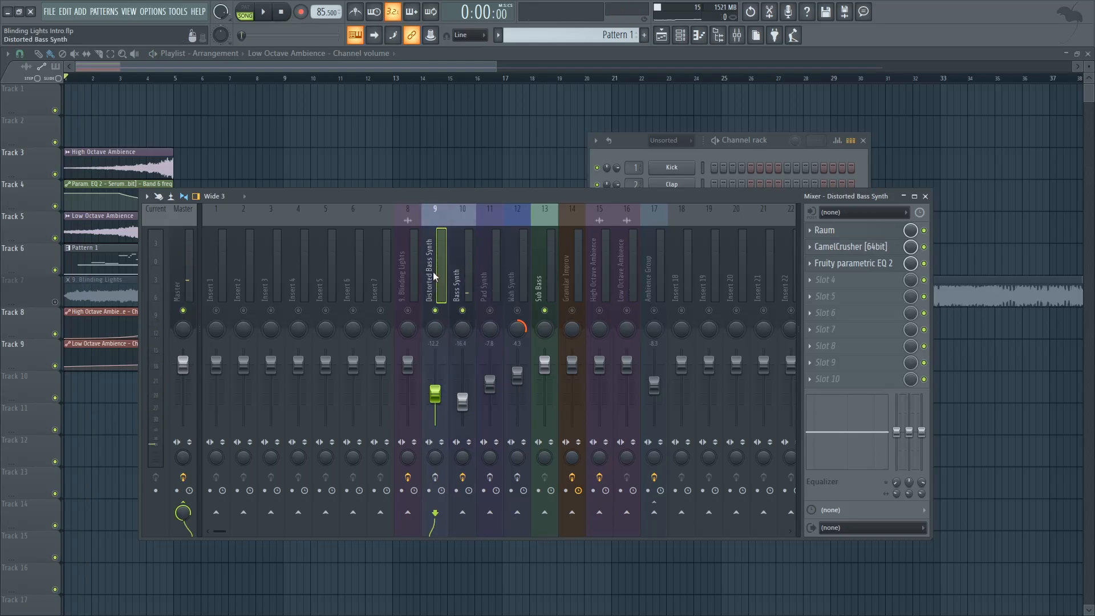
key(F6)
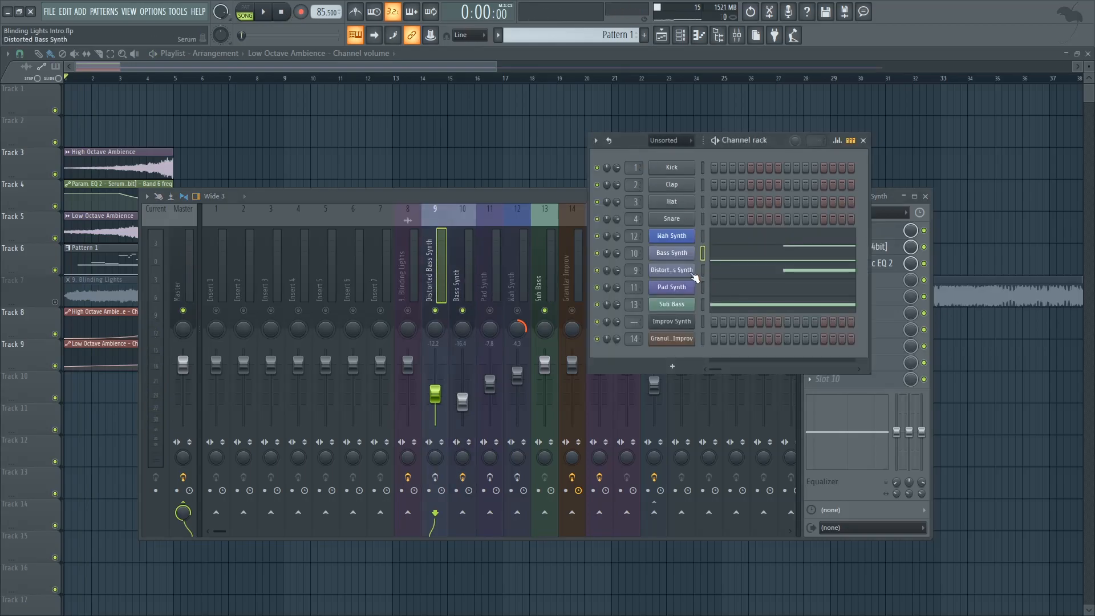
click(671, 270)
drag(391, 169, 424, 132)
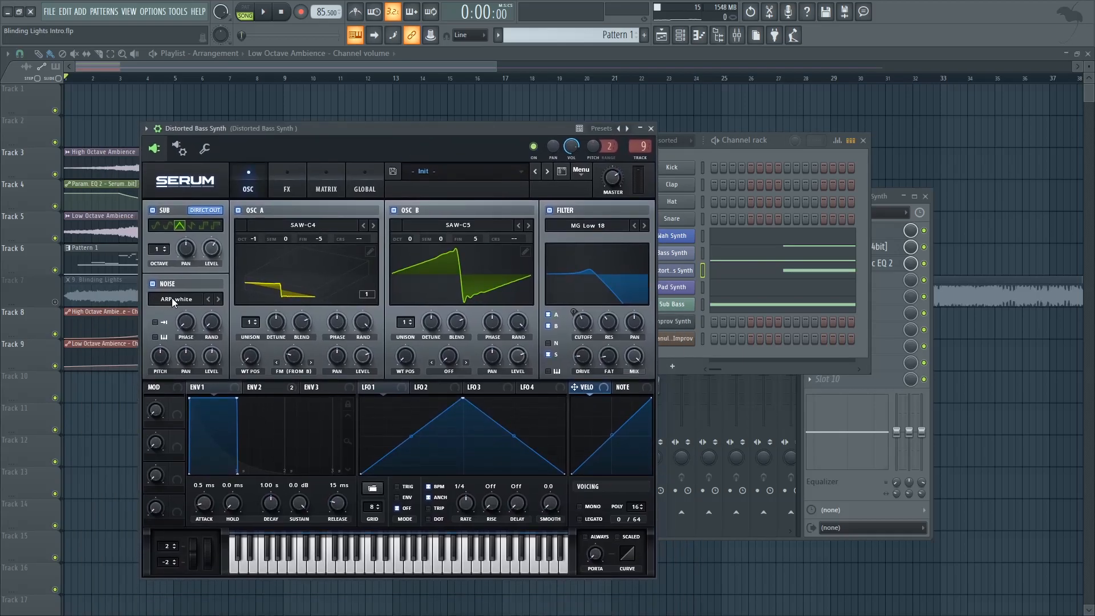
Step: Display envelope 2 and audition the Distorted Bass Synth's oscillators and white noise on C4 with its distortion and filter effects bypassed
click(286, 187)
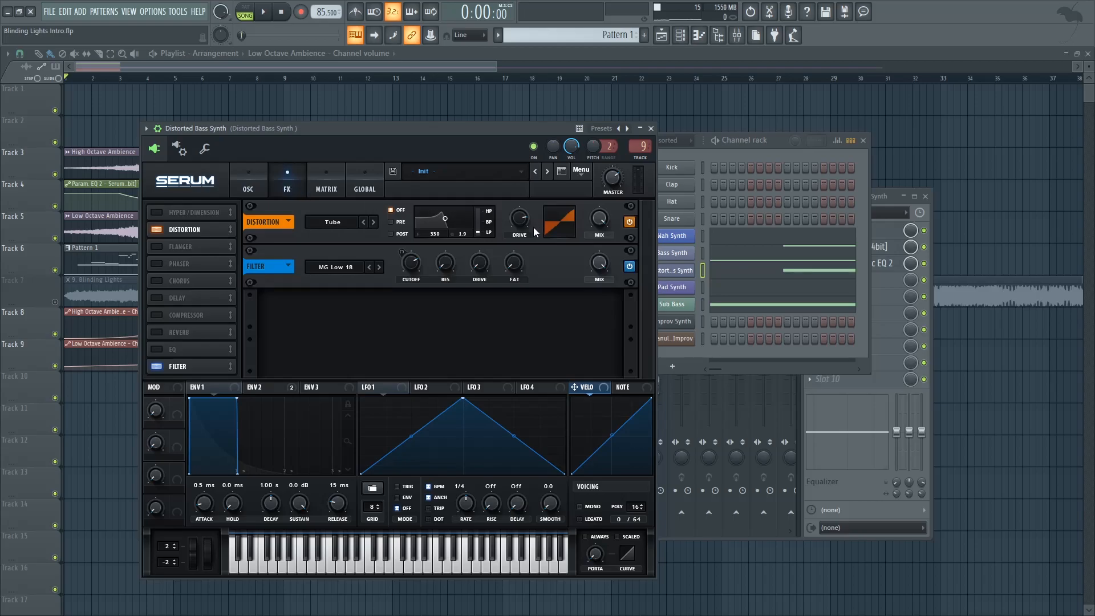
click(259, 387)
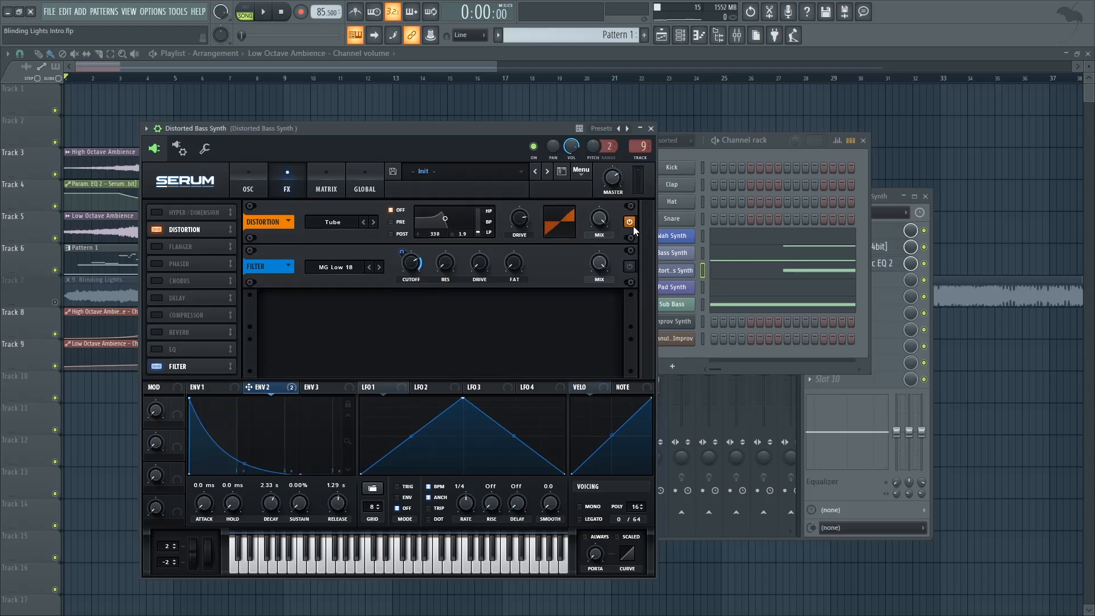
click(255, 181)
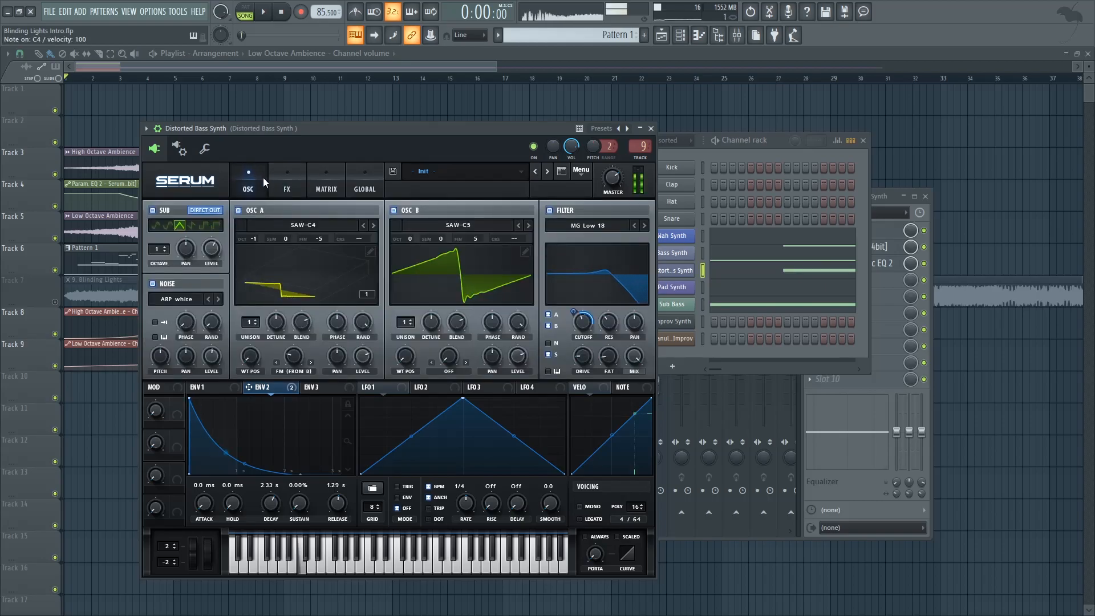
click(286, 178)
click(263, 184)
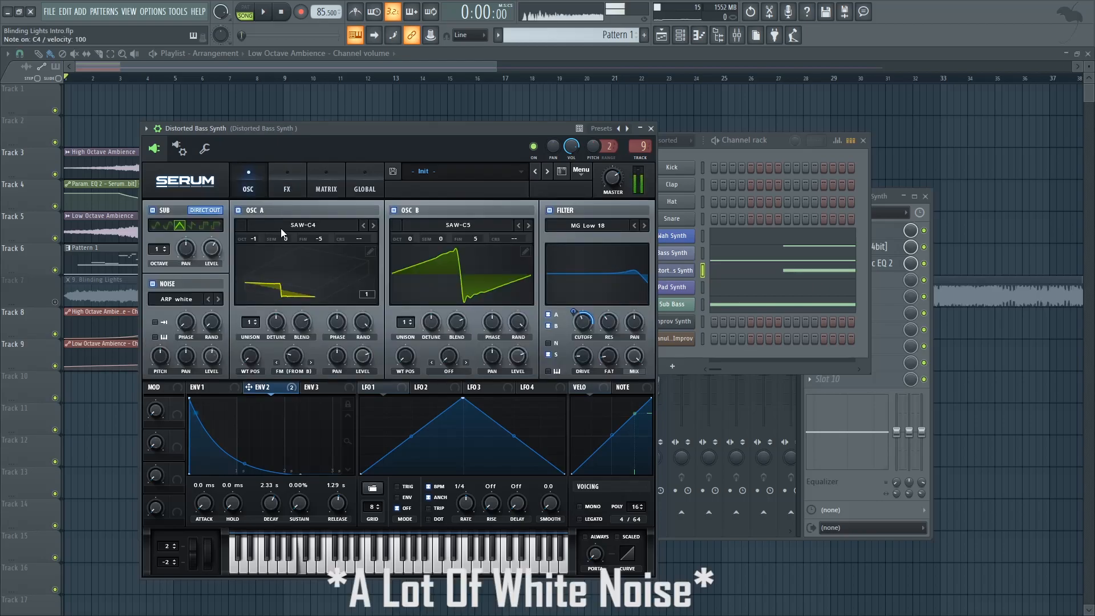
Step: Switch the Tube distortion and the MG Low 18 effects filter back on one at a time, auditioning each on C4
click(288, 177)
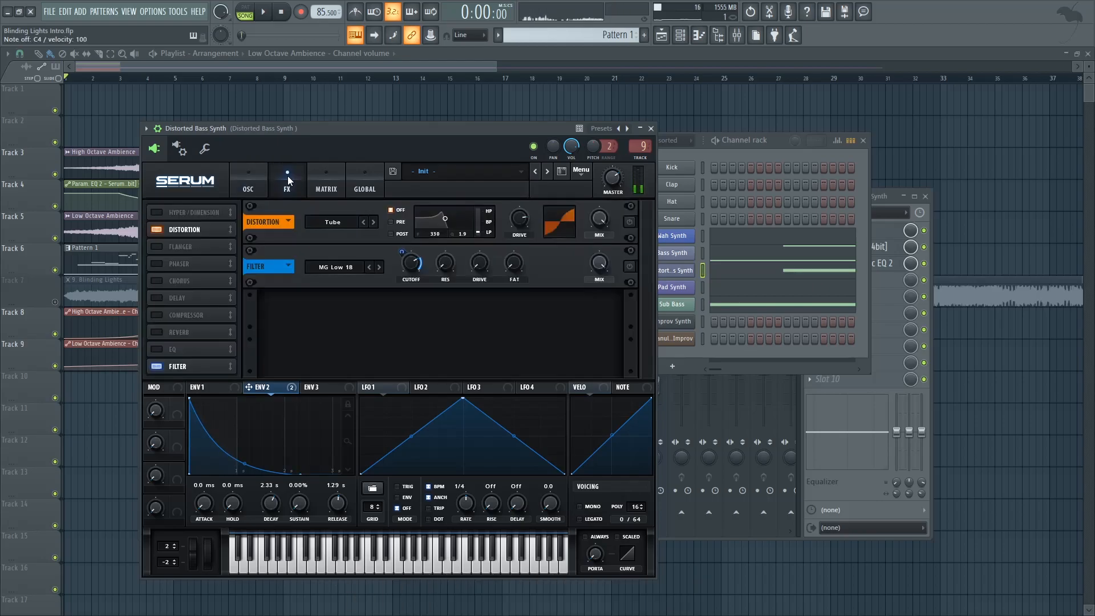
click(629, 221)
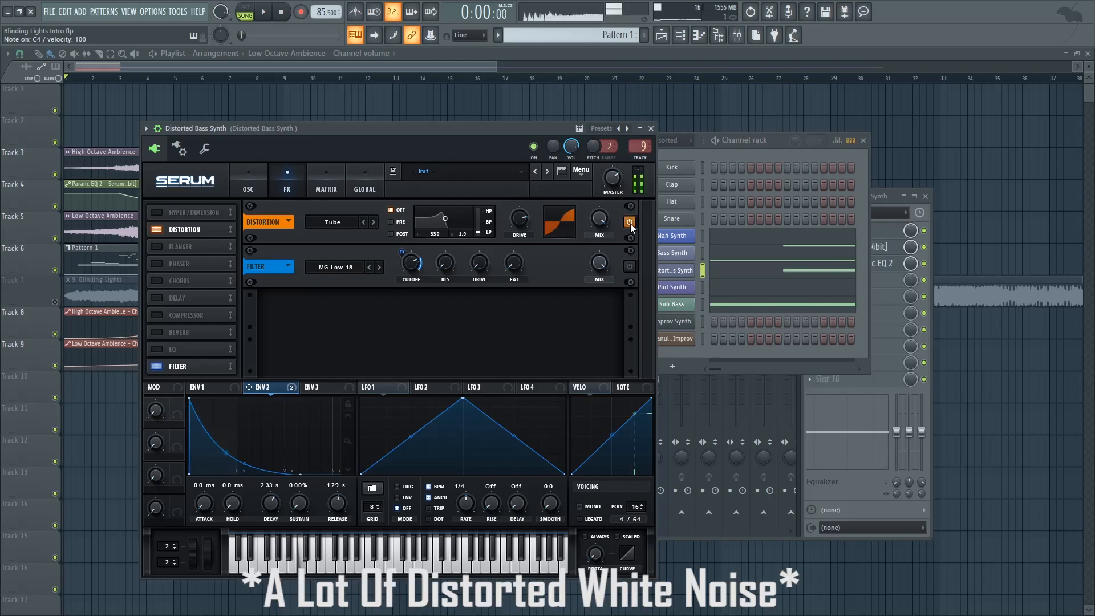
click(629, 267)
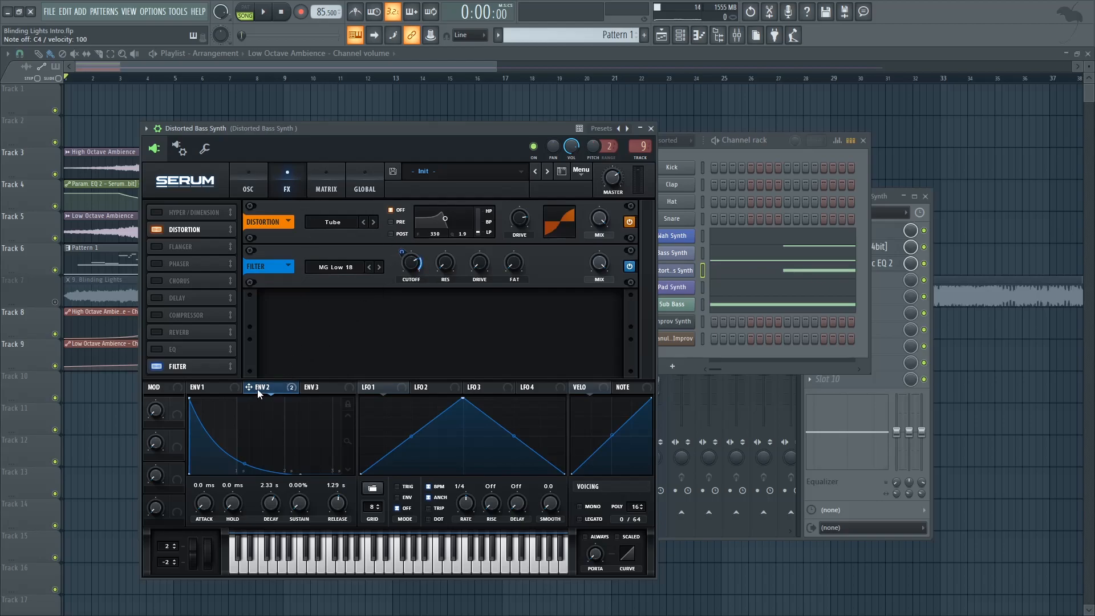
Step: Audition the Distorted Bass Synth patch once more, close its Serum and open the Raum reverb on its mixer insert
key(z)
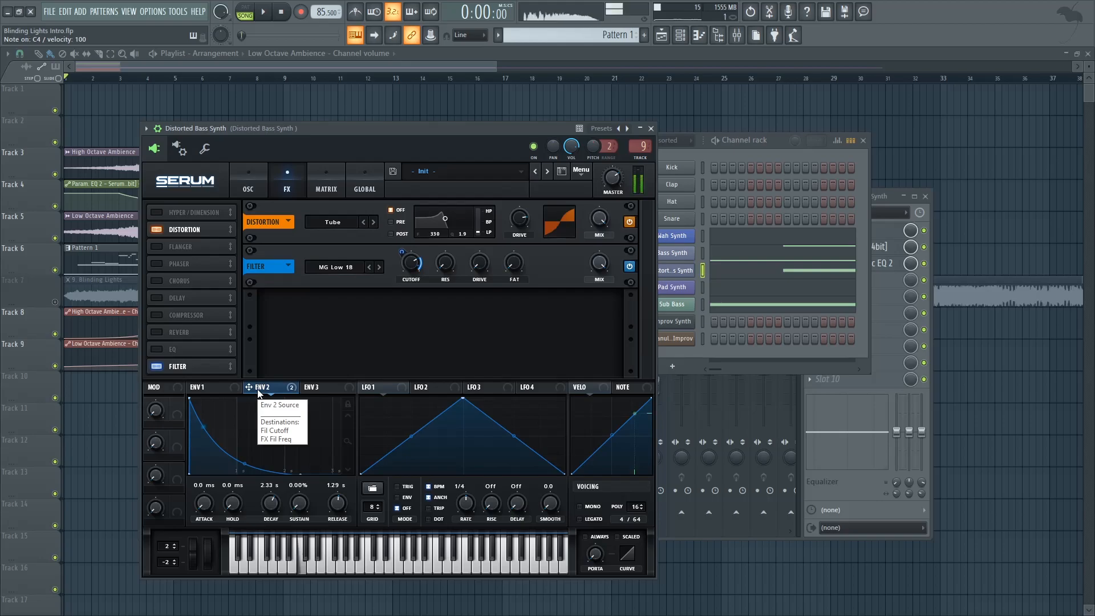
click(639, 129)
click(473, 198)
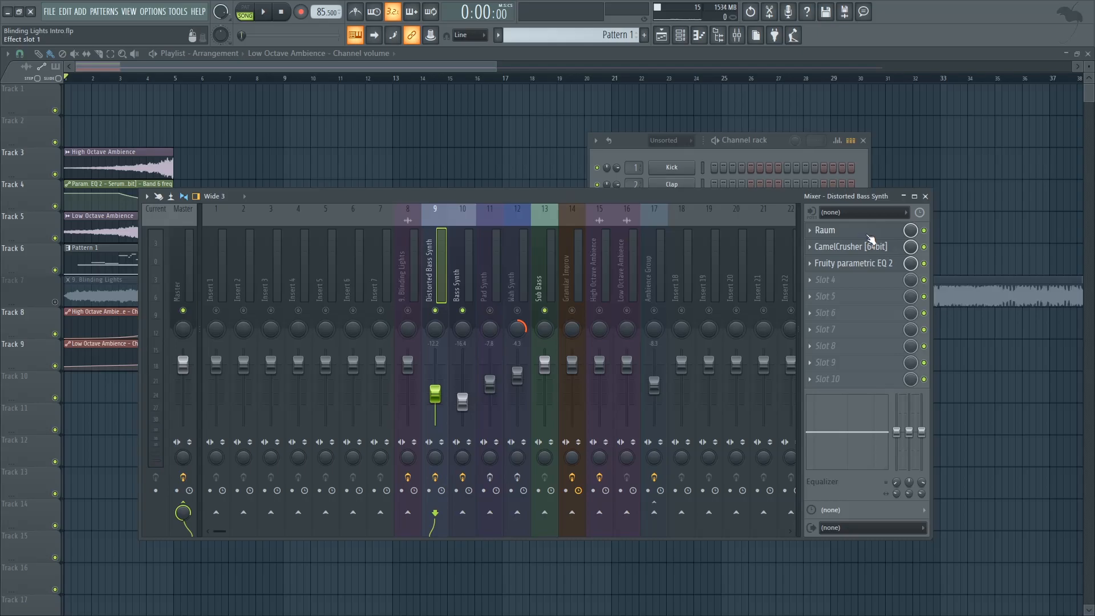
click(835, 230)
click(217, 372)
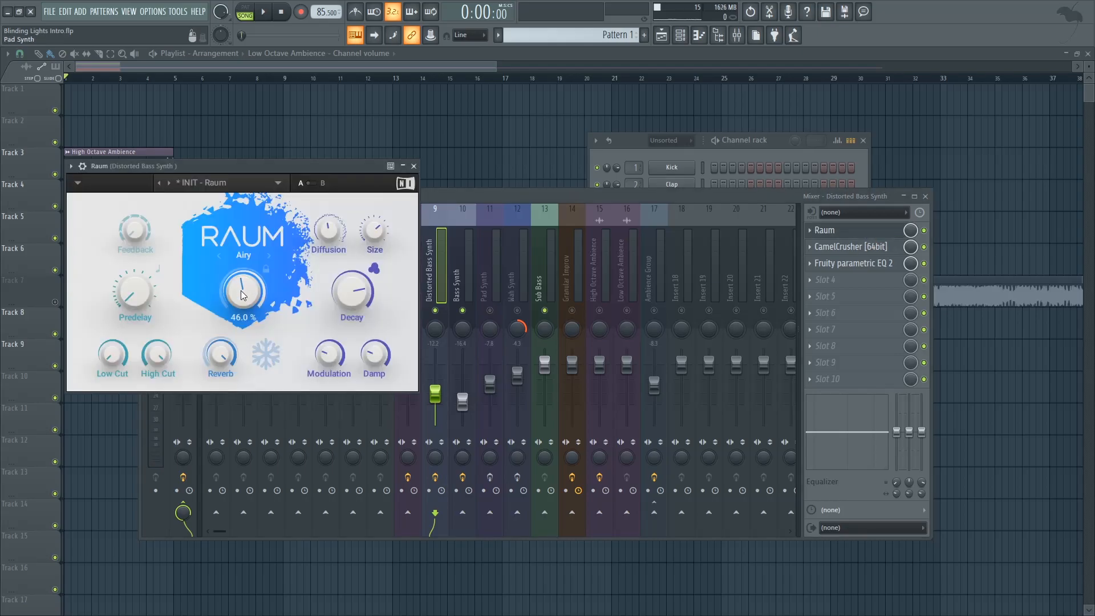
Step: Inspect the CamelCrusher and Fruity parametric EQ 2 effects on the Distorted Bass Synth insert, closing the EQ when done
click(833, 246)
click(832, 246)
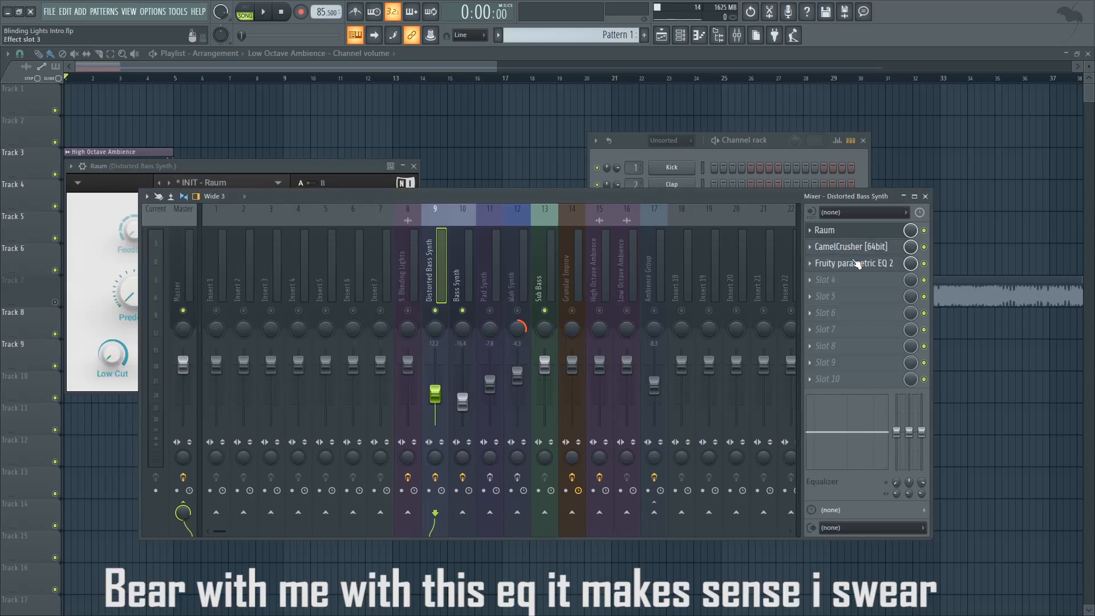
click(855, 263)
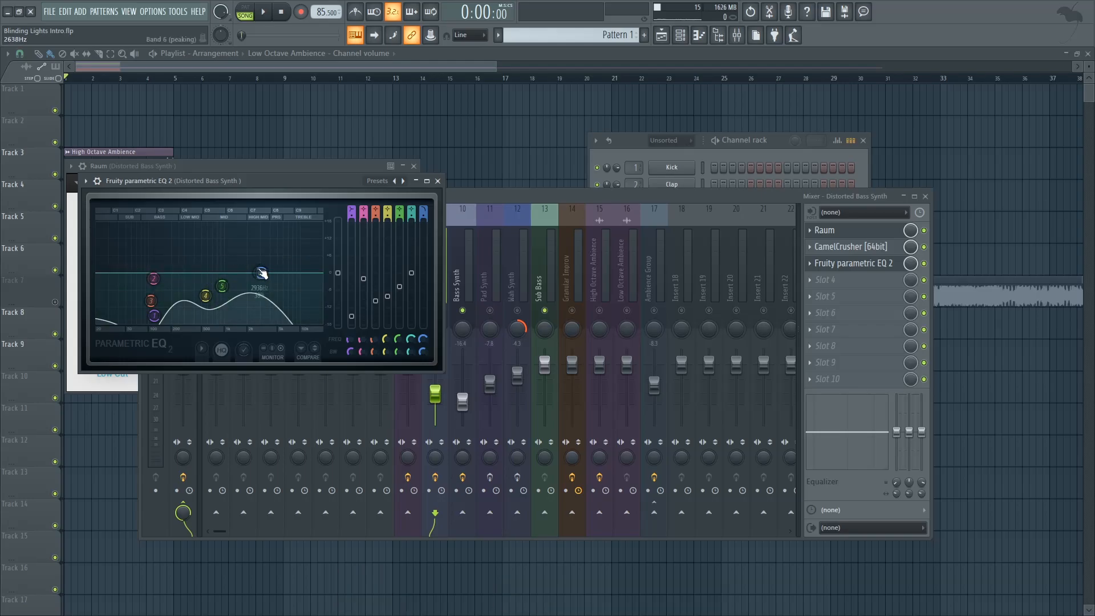
click(437, 181)
Step: Play the arrangement from midway through bar 1 and mute the Bass Synth and Sub Bass inserts to isolate the Distorted Bass Synth
key(F12)
click(80, 77)
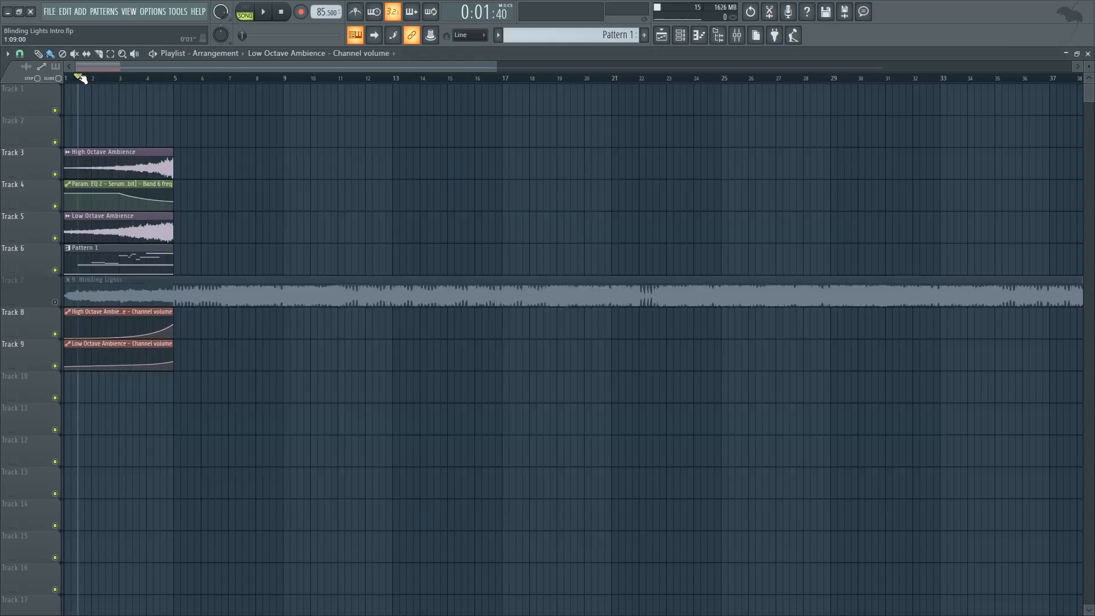
key(space)
key(F9)
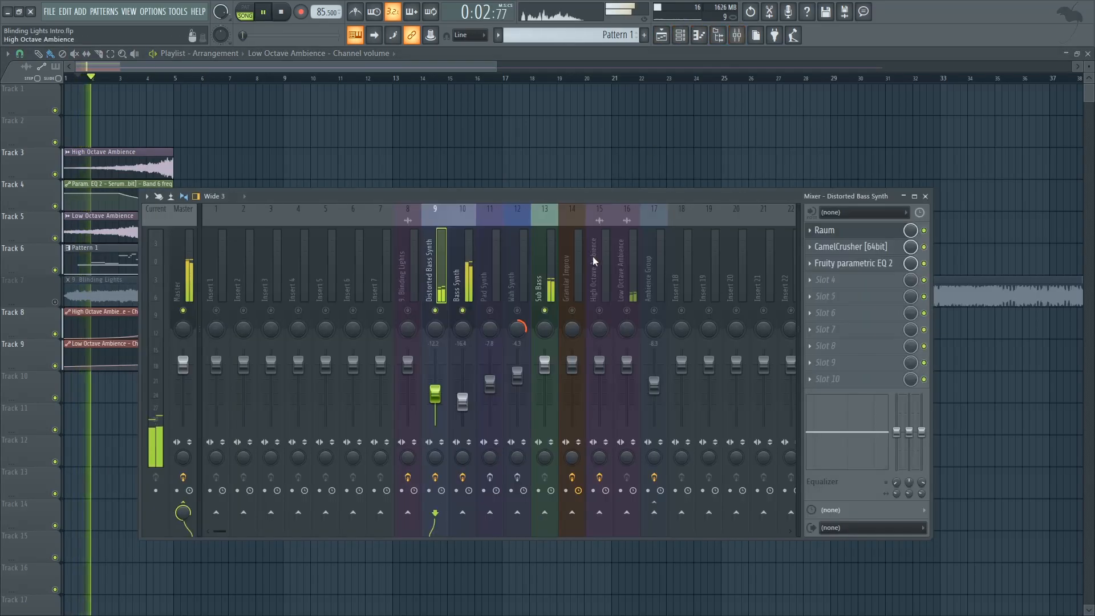
click(542, 300)
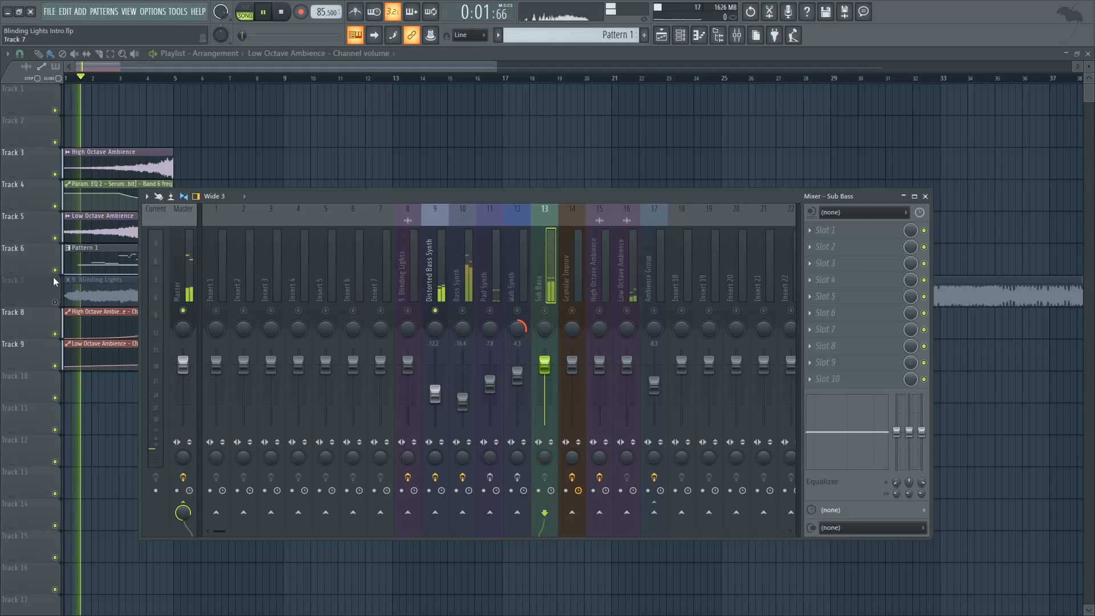
Step: Solo the original Blinding Lights audio on track 7 and play its intro as a reference, from the start and from midway through bar 1
right_click(56, 302)
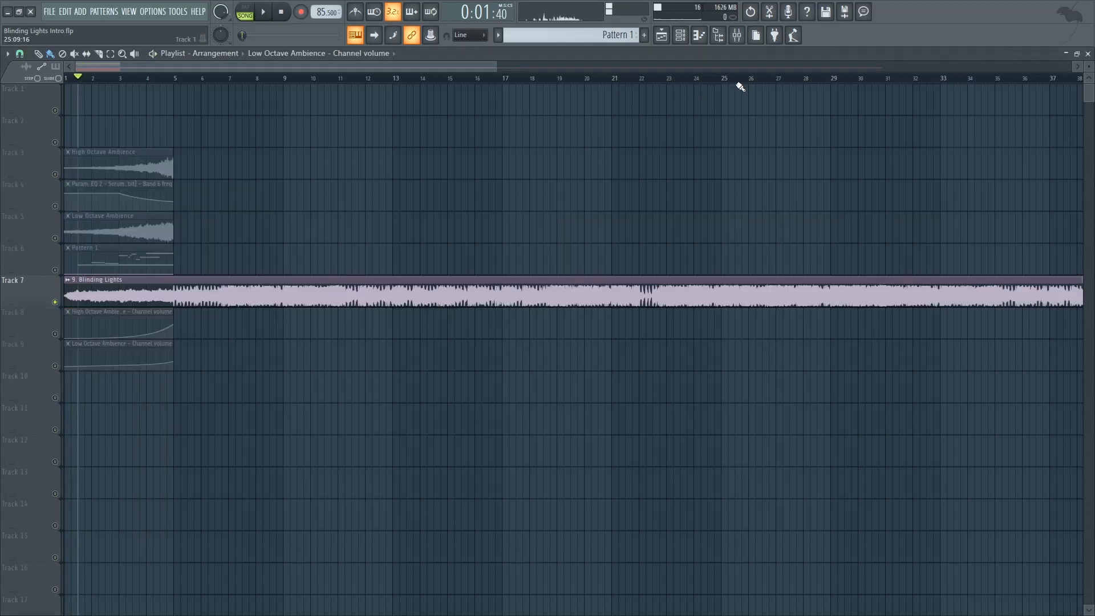
click(736, 37)
key(F9)
key(space)
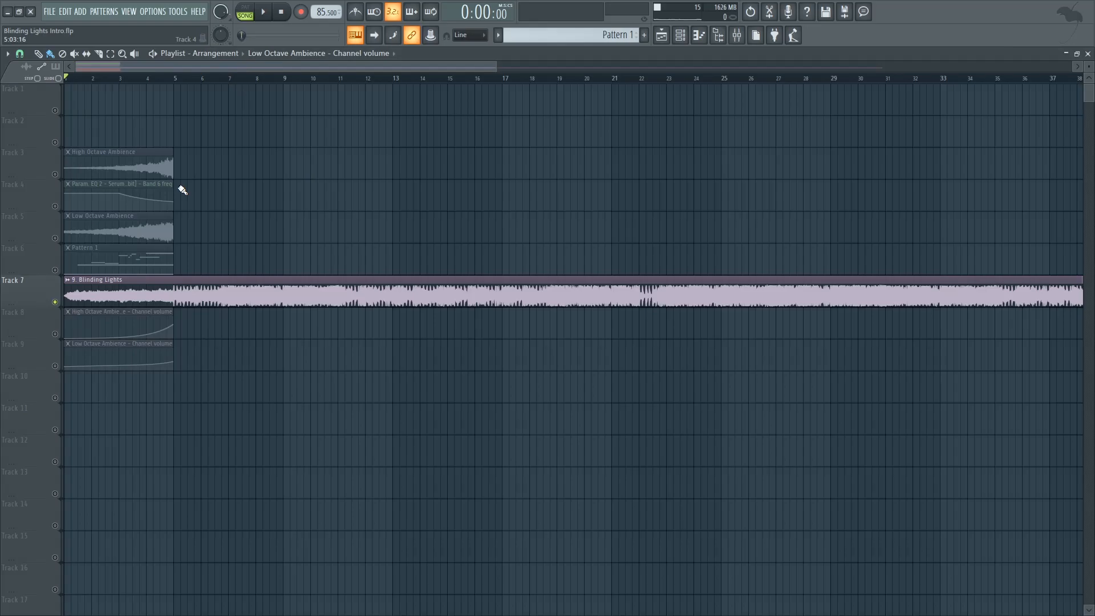
key(space)
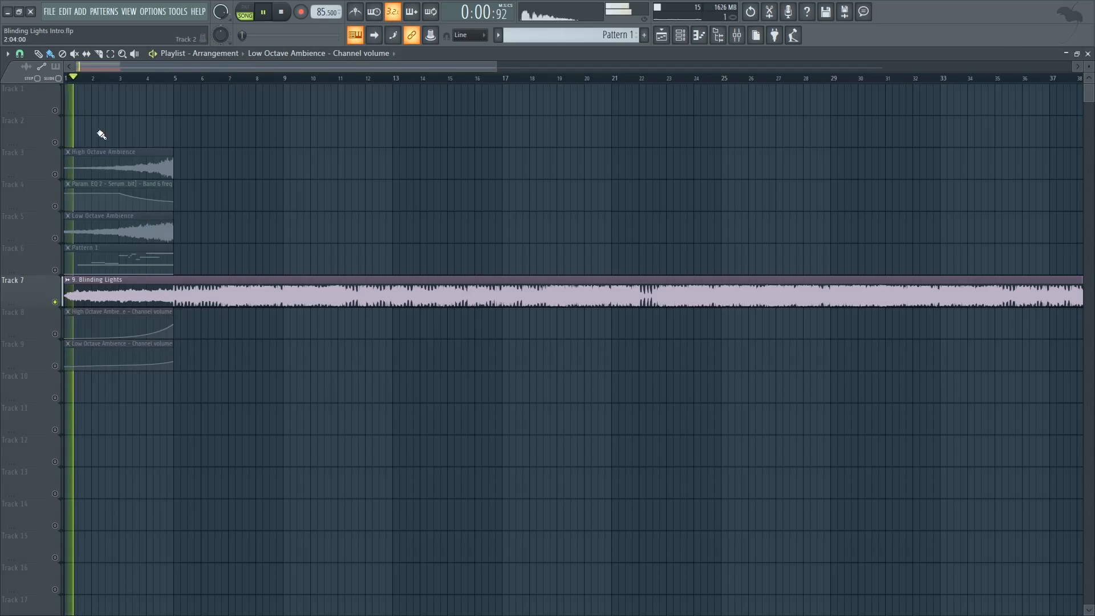
key(space)
click(84, 80)
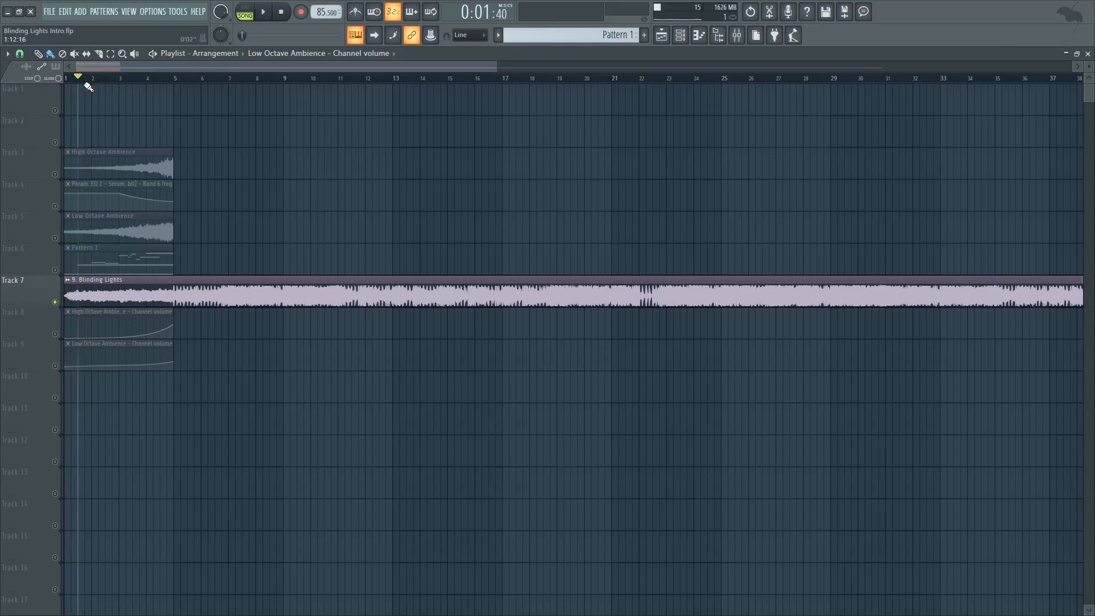
key(space)
key(space)
Step: Reactivate the recreated tracks with the track 7 reference muted, show the mixer and play the isolated Distorted Bass Synth
right_click(56, 302)
click(55, 302)
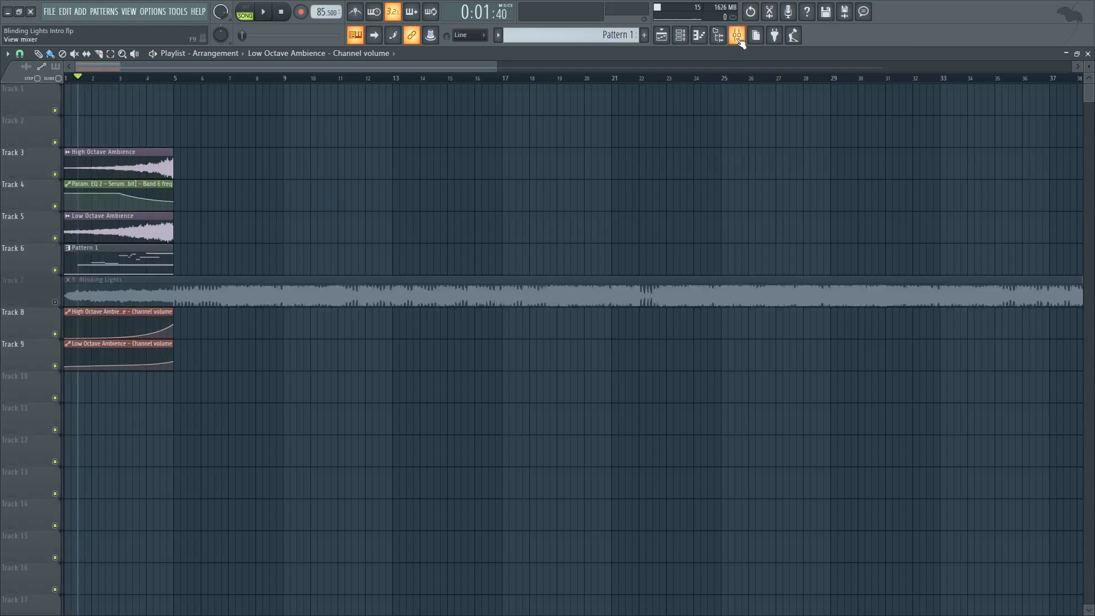
click(736, 35)
key(space)
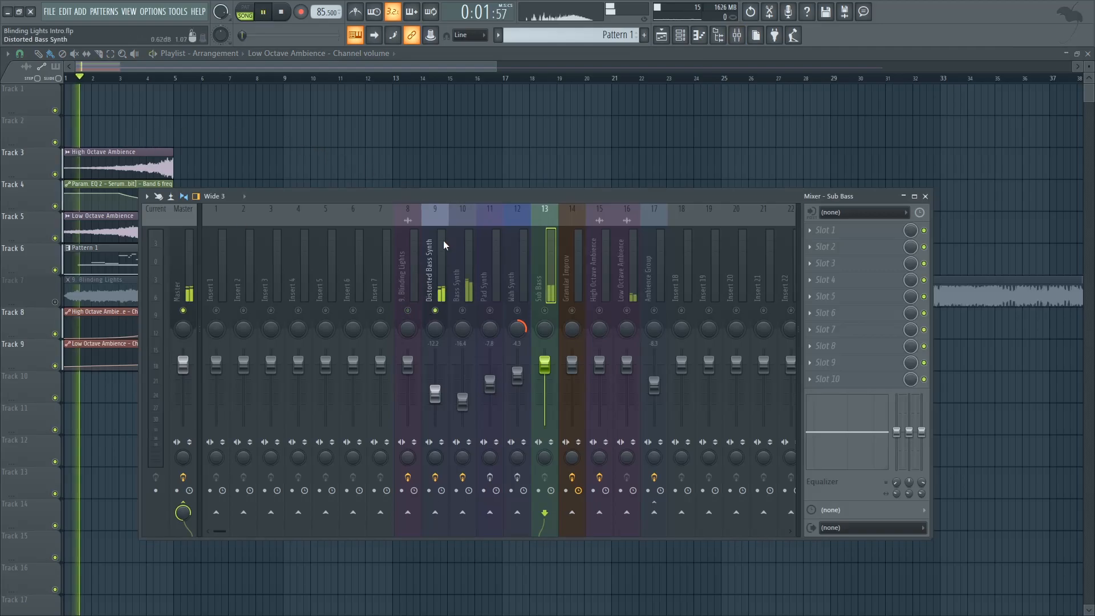
Step: Unmute the Bass Synth and Sub Bass inserts and play all three bass layers together from the start
click(442, 251)
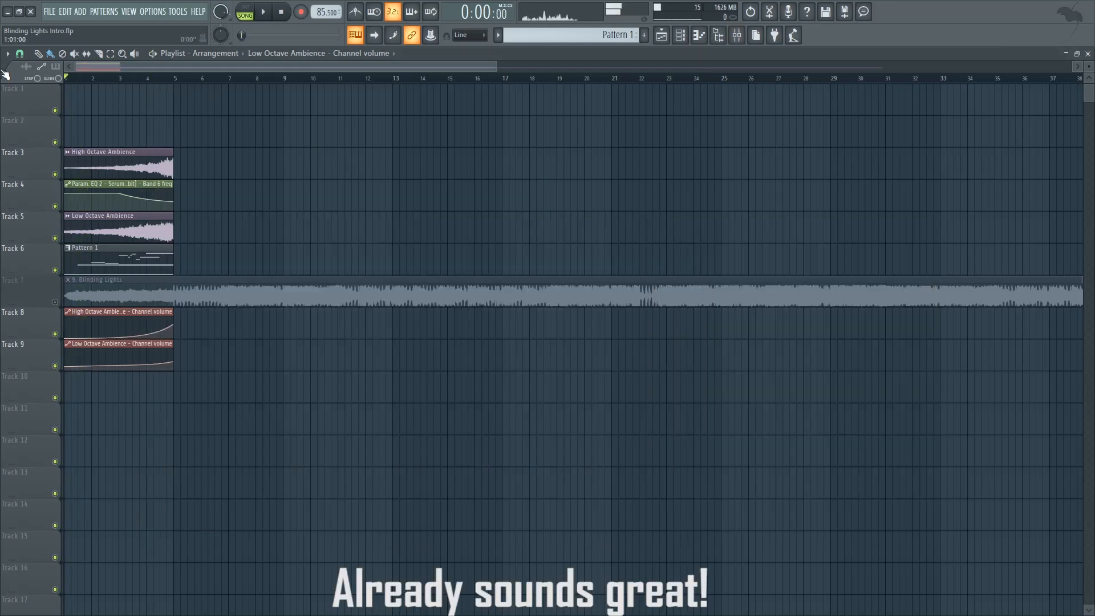
key(space)
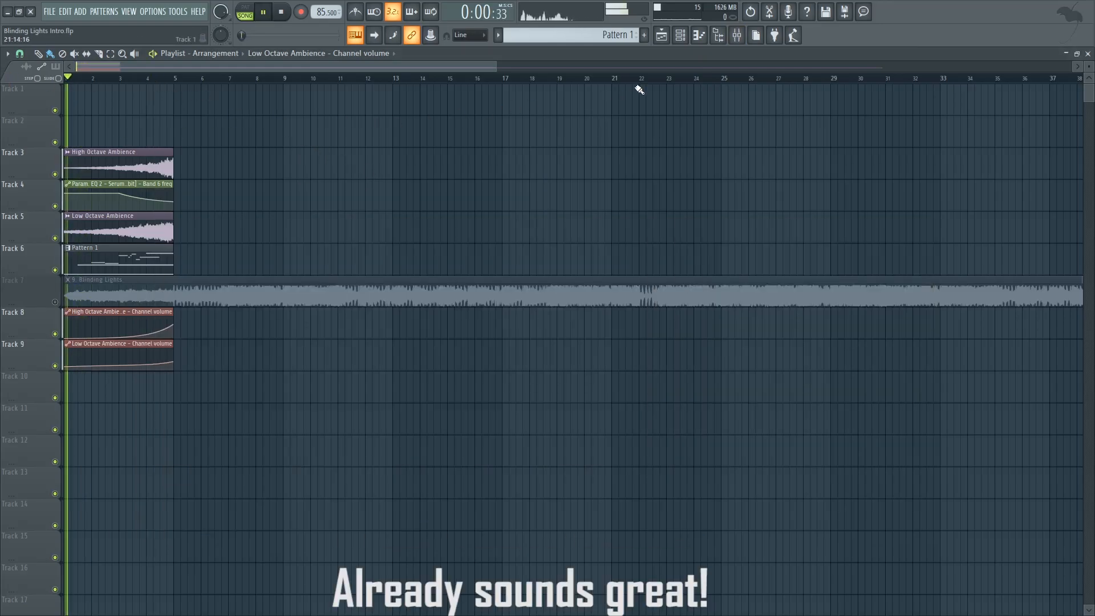
click(736, 36)
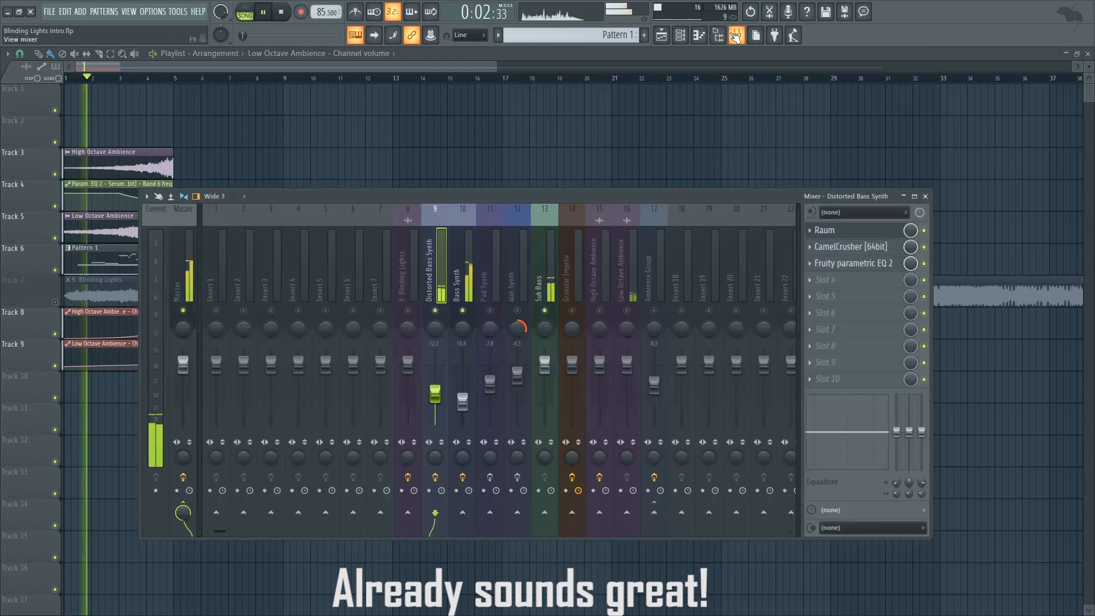
click(285, 15)
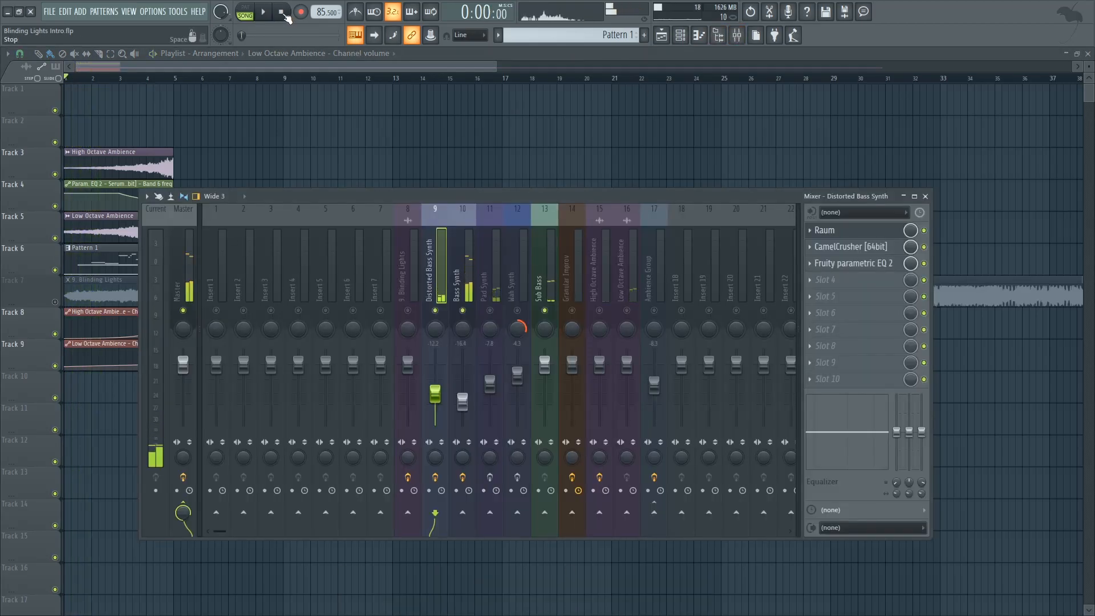
Step: Unmute and select the Pad Synth insert, mute the three bass inserts, and open the Pad Synth's Serum
click(490, 310)
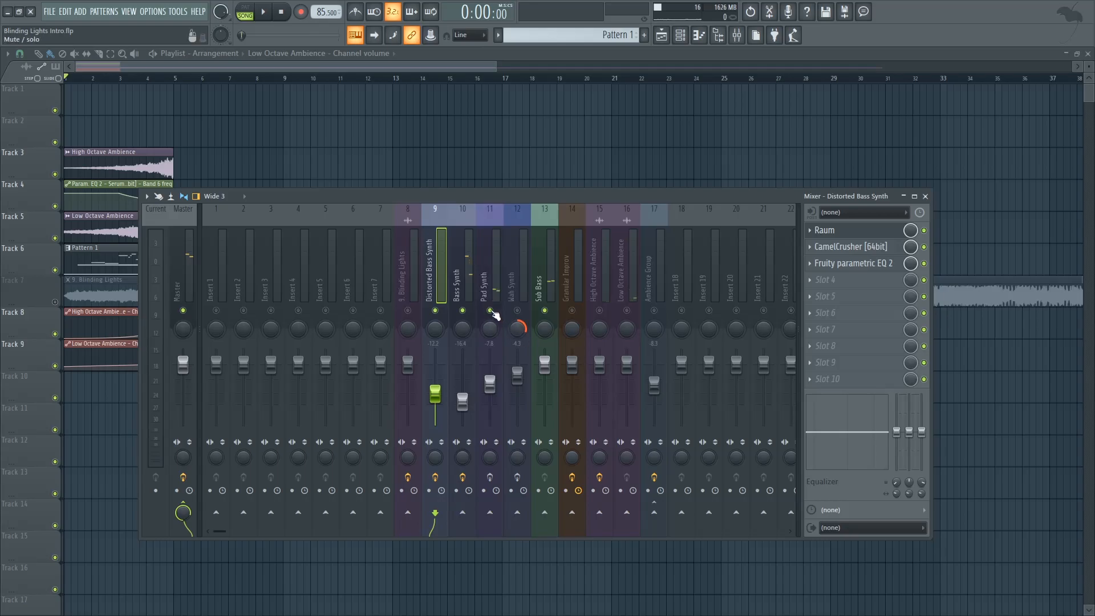
click(462, 311)
click(435, 310)
click(545, 310)
click(495, 277)
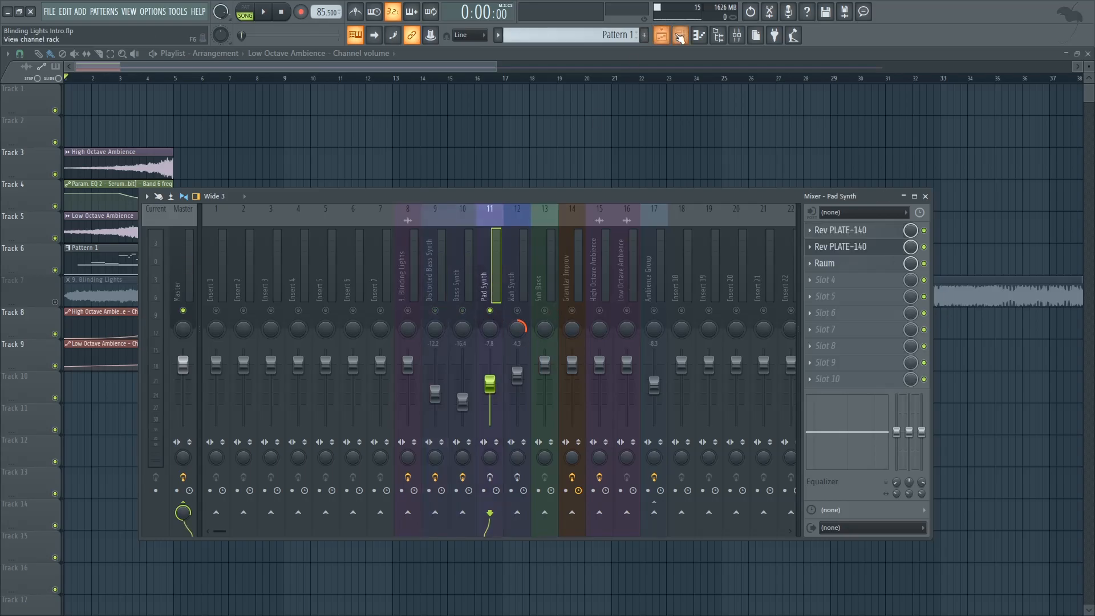
click(679, 36)
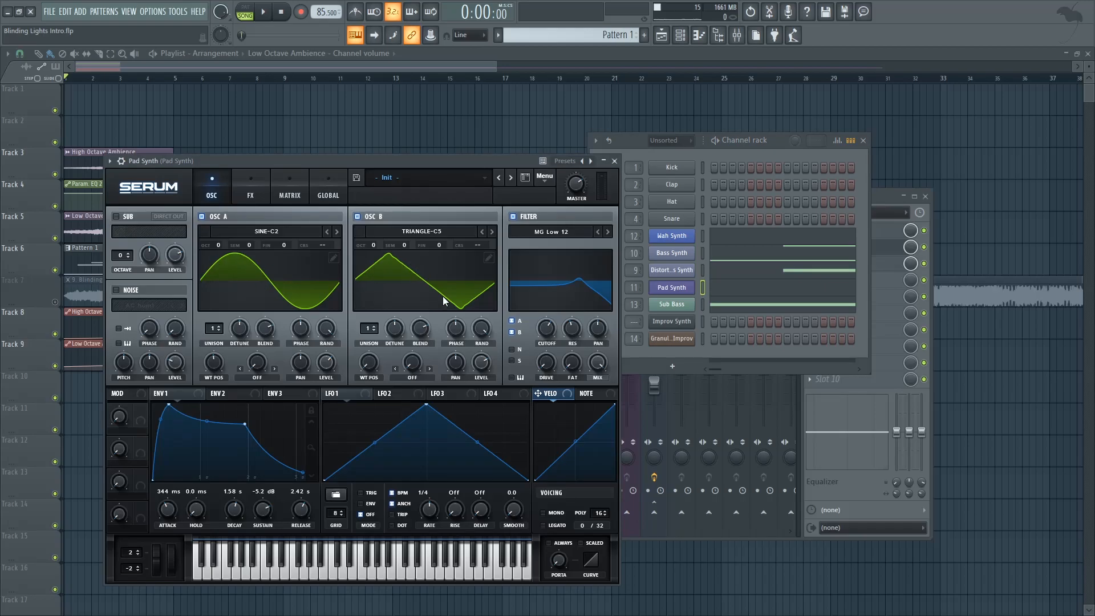
Step: Play the Pad Synth with its MG Low 12 filter bypassed, and switch the filter back on
click(513, 216)
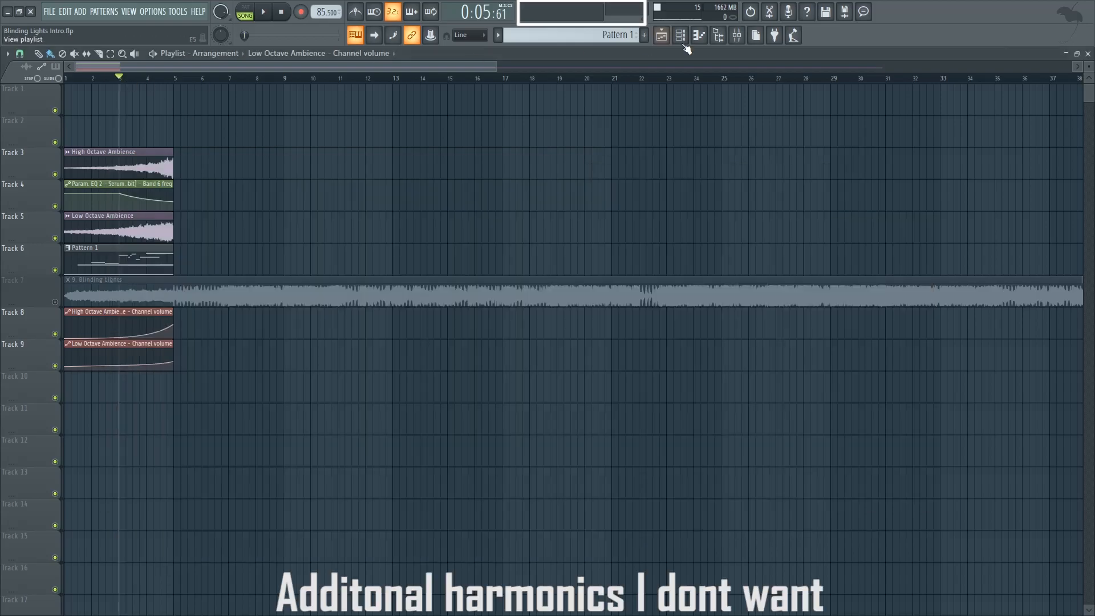
click(680, 35)
key(space)
click(672, 286)
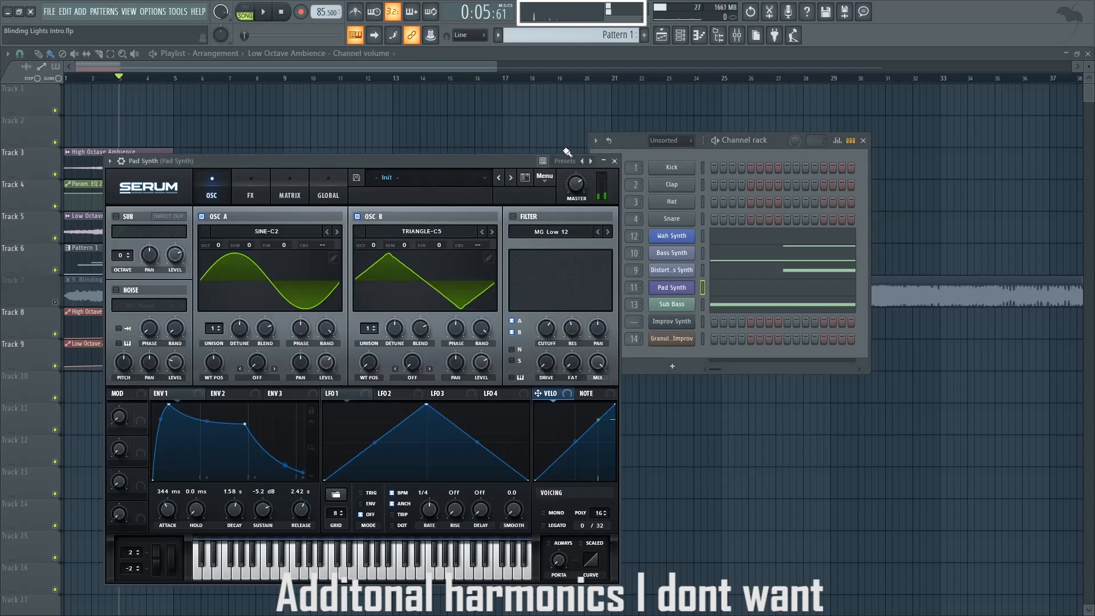
key(space)
key(space)
click(513, 217)
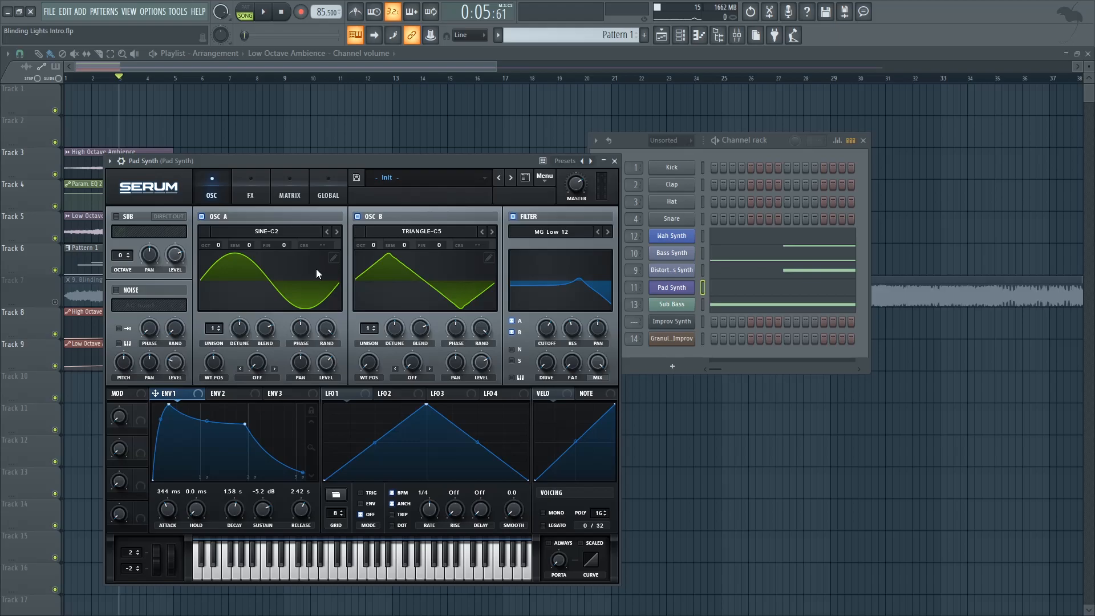
Step: Show the Pad Synth's Serum effects and compare its sound with the Chorus bypassed and enabled
click(251, 188)
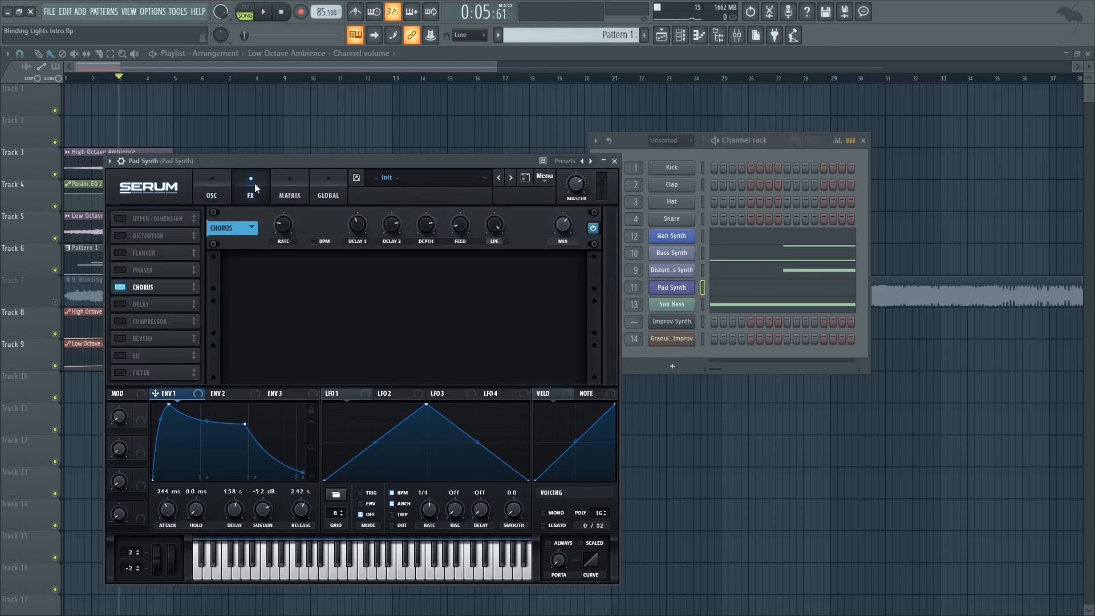
click(594, 228)
key(space)
click(594, 228)
key(space)
Step: Inspect the Rev PLATE-140 reverb on the Pad Synth insert, and play the part while re-enabling its bypassed effects one by one
click(736, 36)
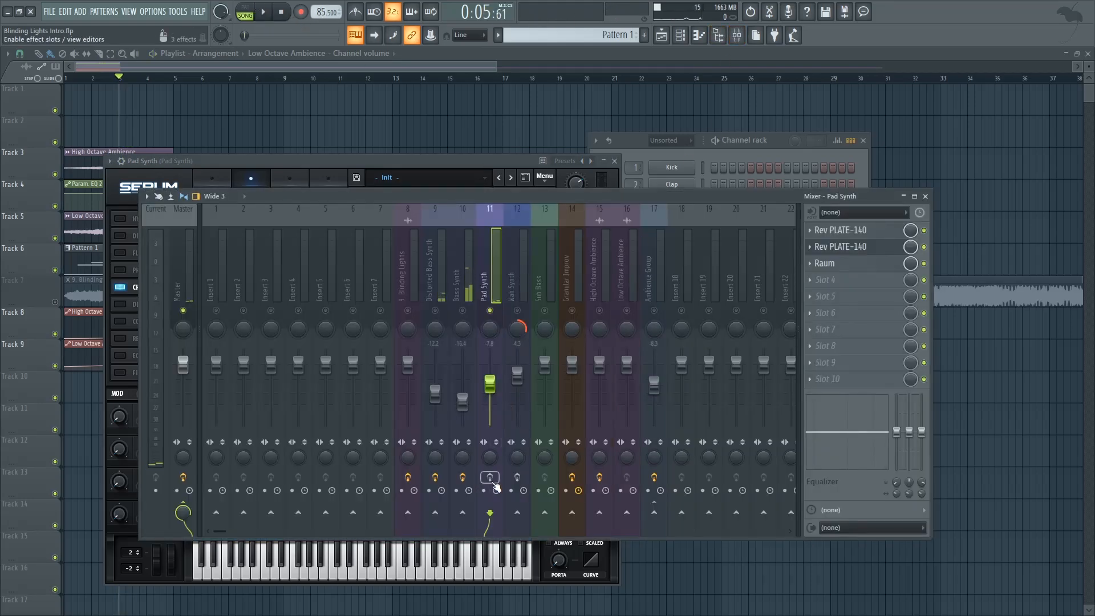
click(886, 234)
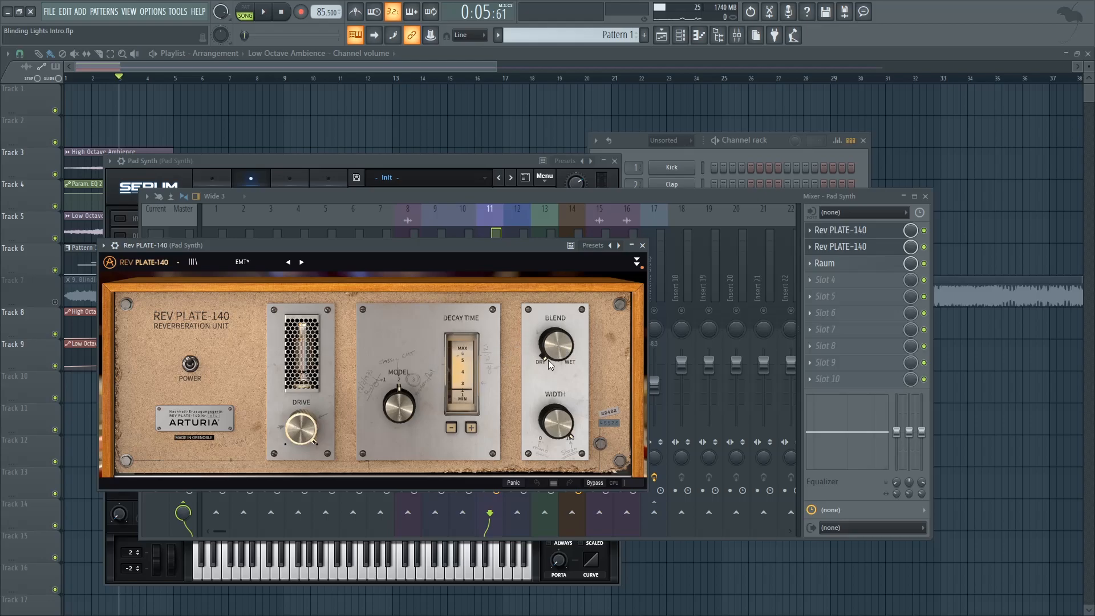
click(642, 245)
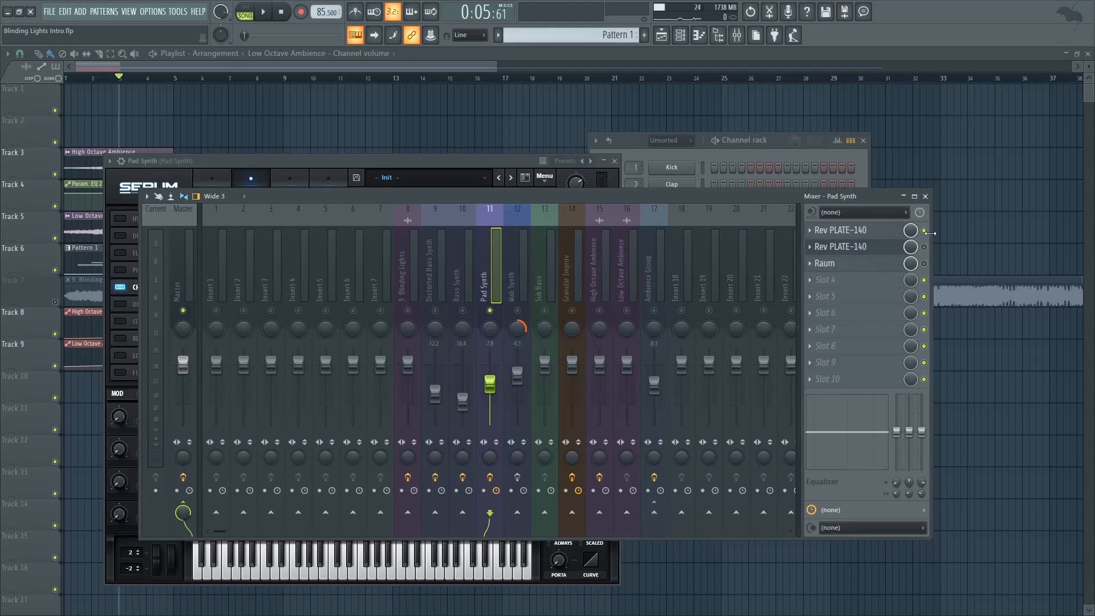
key(space)
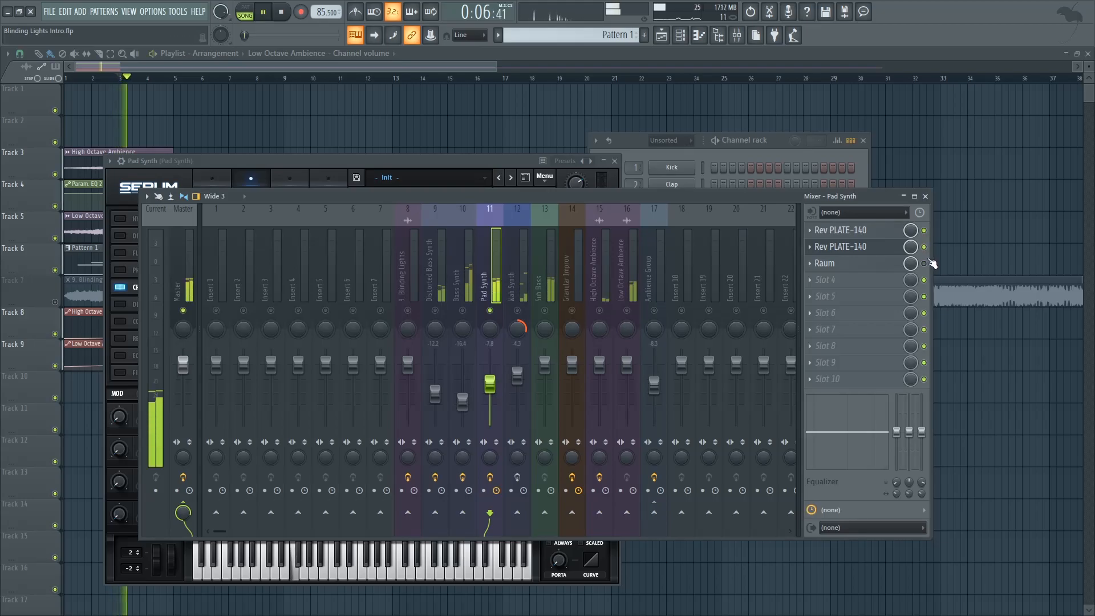
key(space)
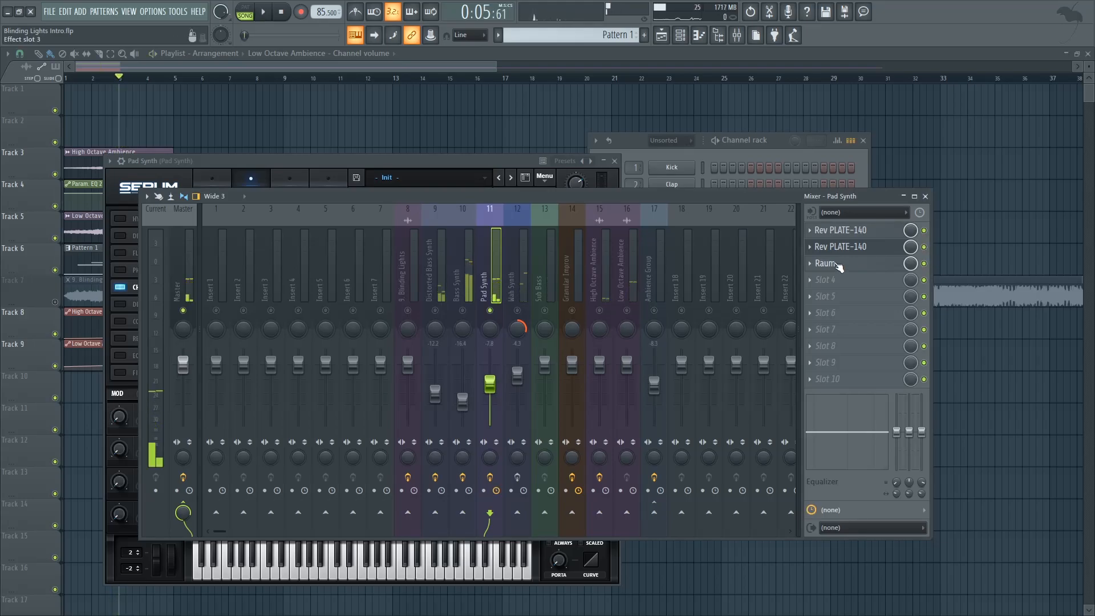
Step: Open the Raum reverb on the Pad Synth insert, examine its mix and decay during playback, and close it
click(827, 263)
click(359, 406)
mouse_move(408, 335)
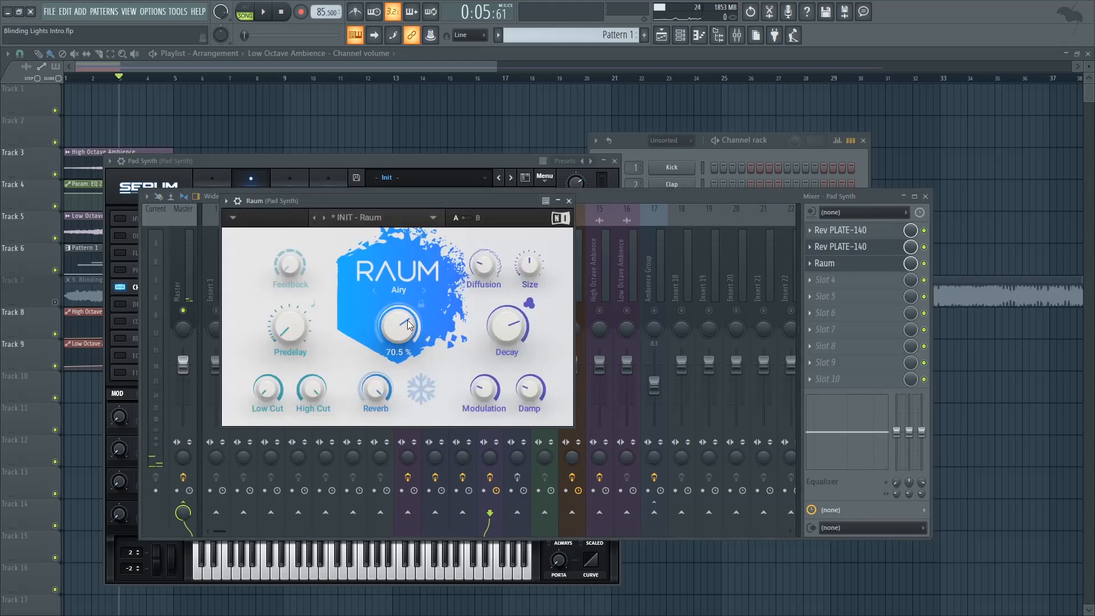
key(space)
mouse_move(519, 326)
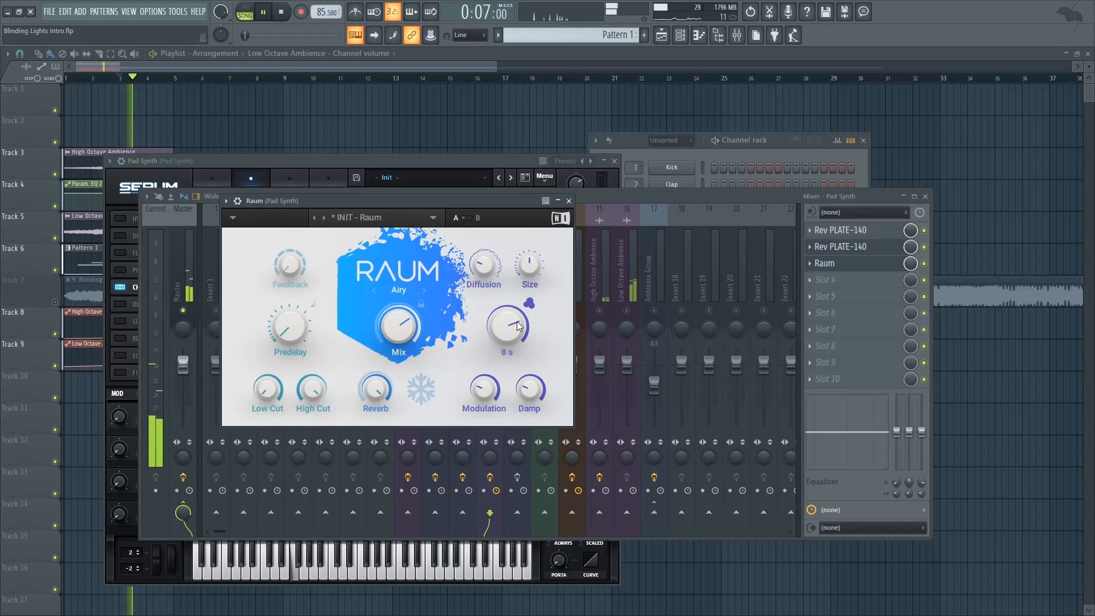
click(568, 200)
Step: View the Pad Synth's notes in the piano roll during playback, close it and stop the song back at the start
click(638, 153)
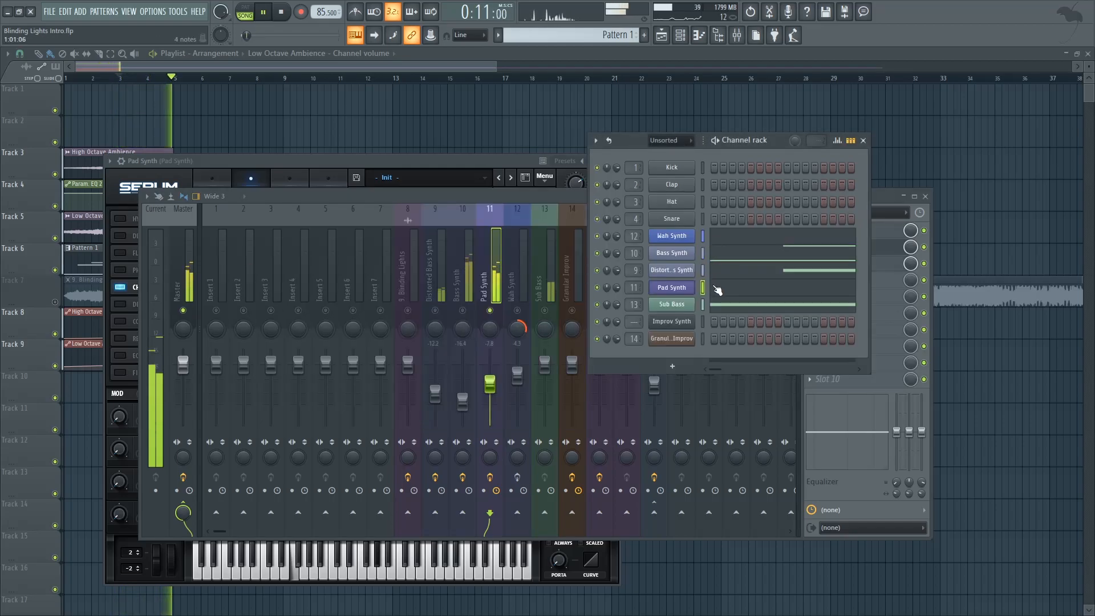
click(717, 287)
scroll(607, 277, up, 3)
key(space)
click(1088, 54)
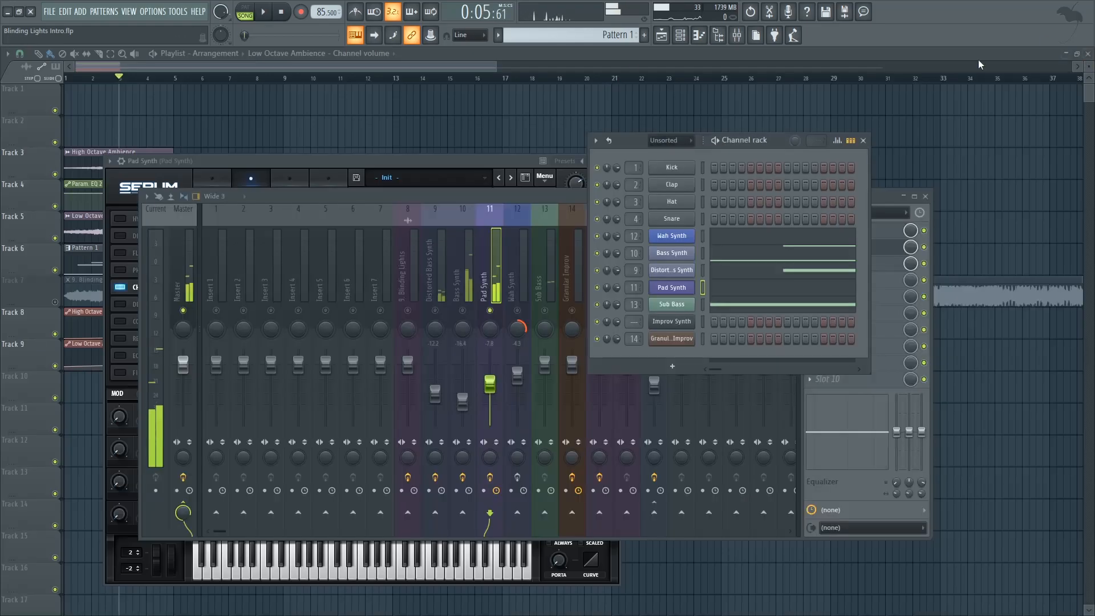
click(281, 13)
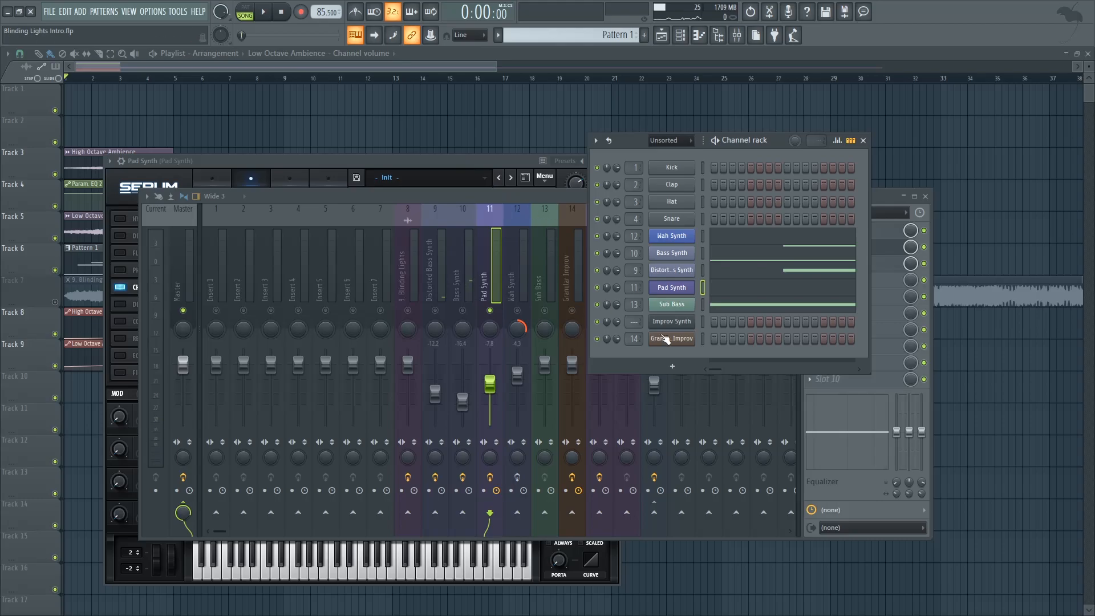
Step: Show the Improv Synth's Serum patch, and play the recorded melody in Edison on the Master insert
click(703, 322)
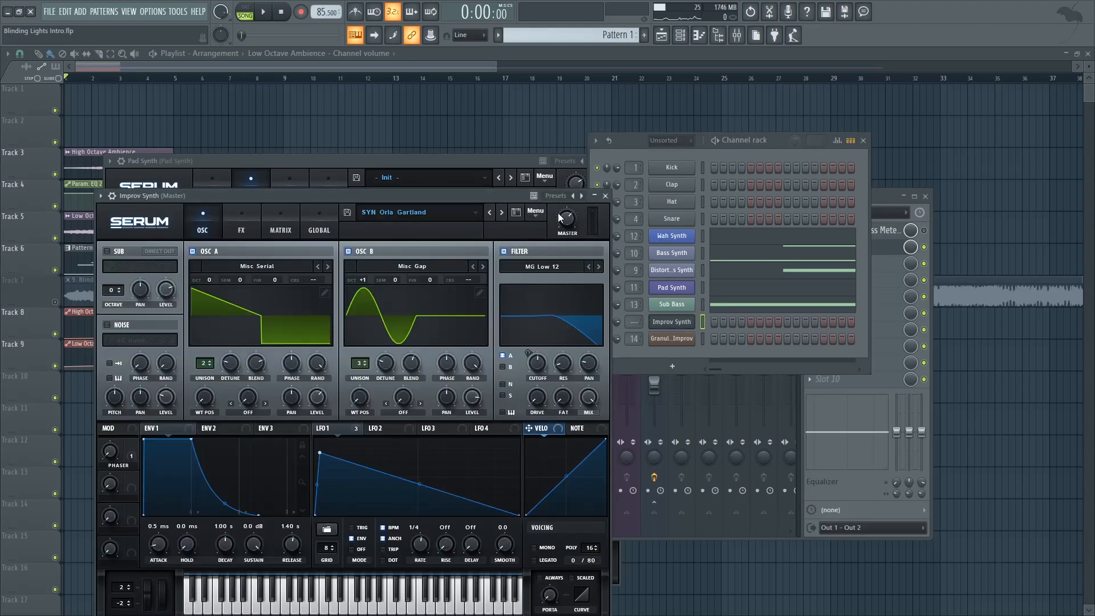
drag(436, 196, 465, 195)
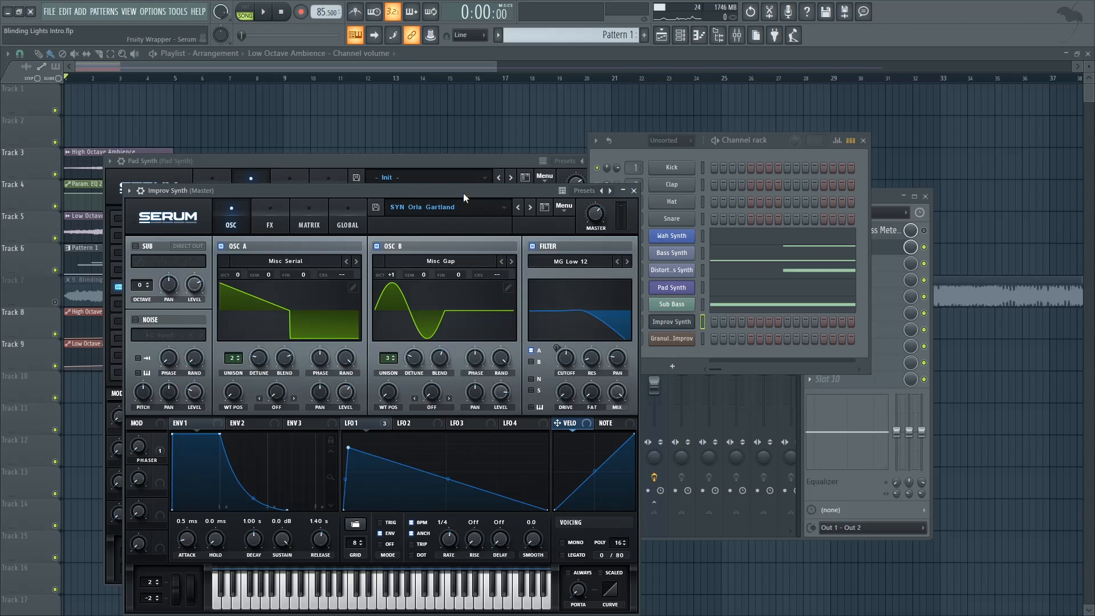
key(F9)
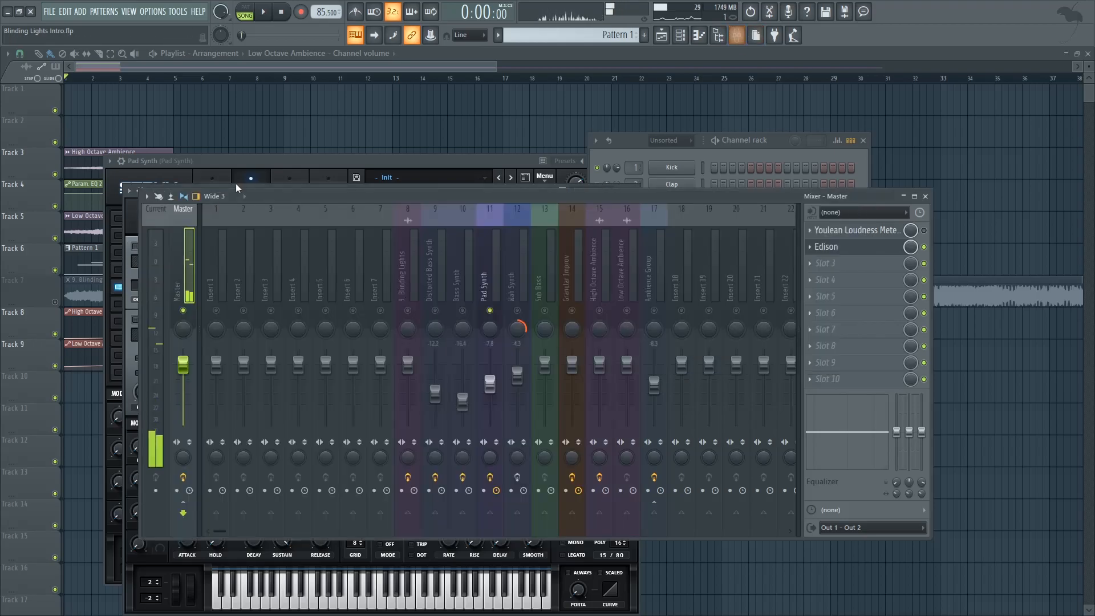
click(821, 246)
drag(337, 322, 422, 191)
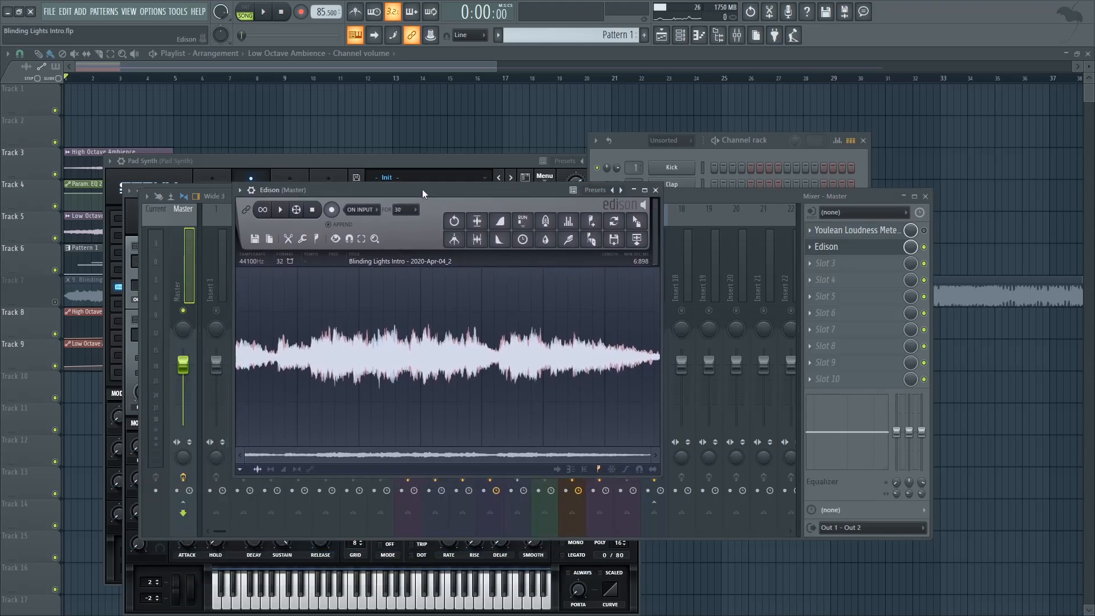
key(space)
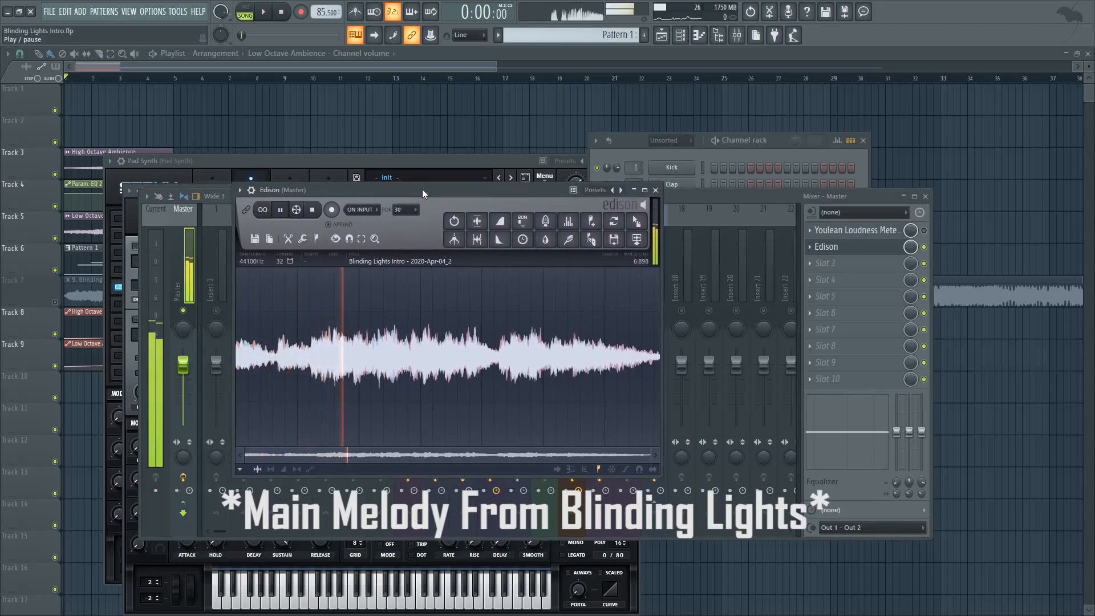
key(space)
Step: Move Edison aside, bypass the effects on the Granular Improv insert and solo it in the mixer
click(629, 146)
drag(545, 191, 438, 418)
click(576, 268)
click(572, 476)
right_click(573, 311)
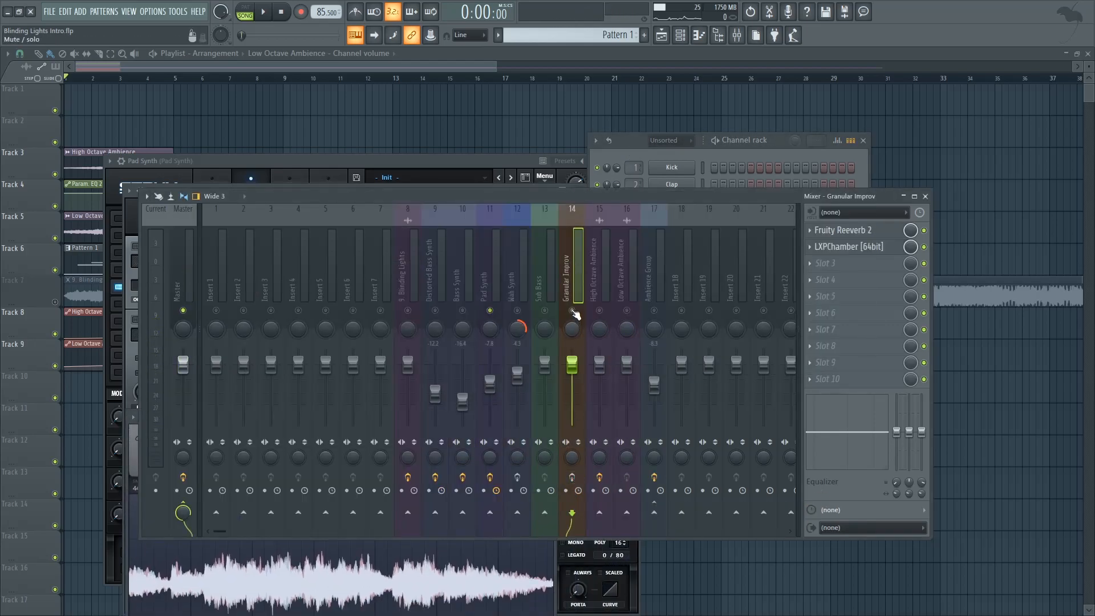
Step: View the Granular Improv channel's sample and Granulizer grain settings, and play a C5 note to hear it dry
click(673, 143)
click(672, 339)
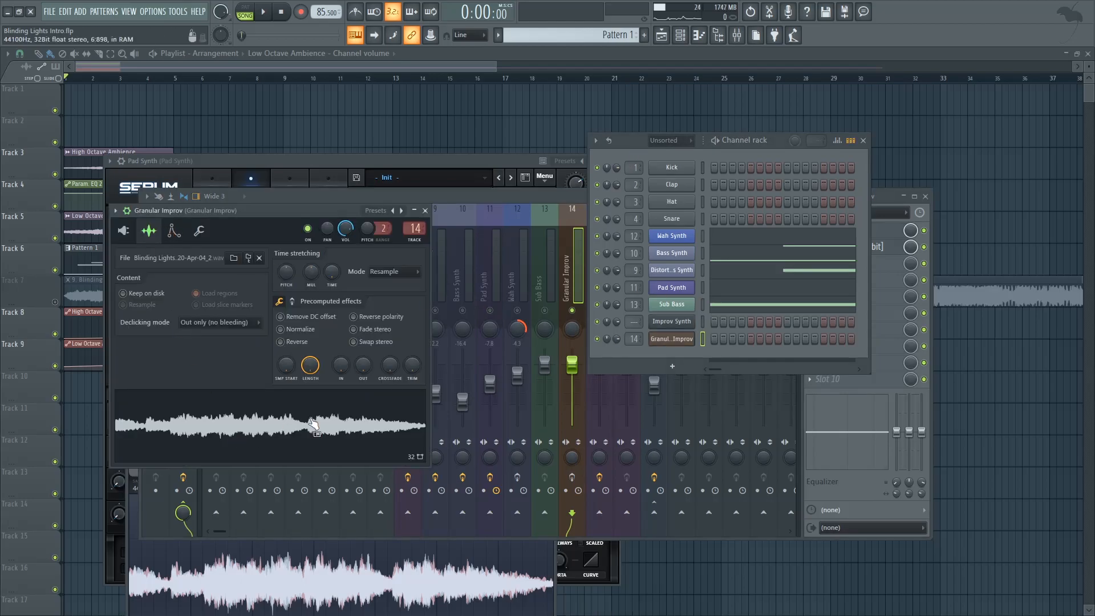
click(134, 240)
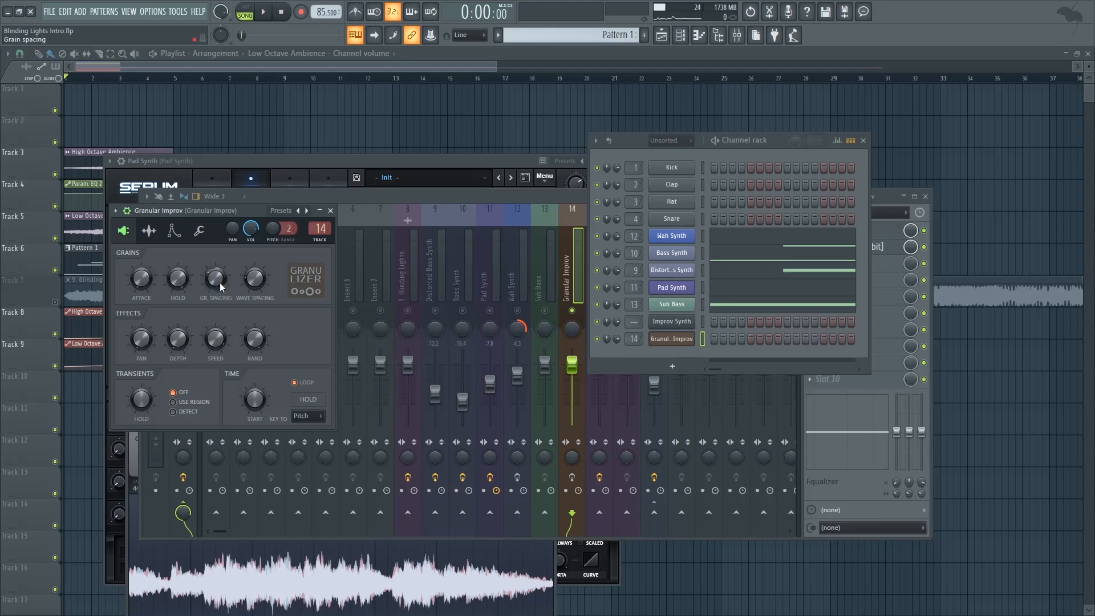
key(z)
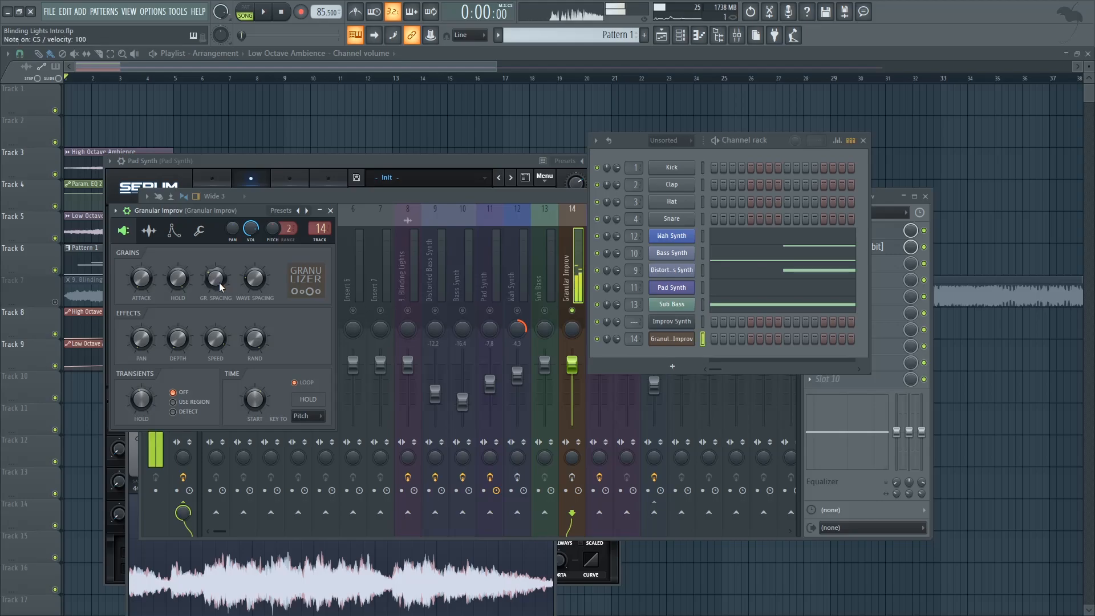
Step: Open Fruity Reeverb 2 and LXPChamber on the Granular Improv insert to examine their reverb settings
click(540, 197)
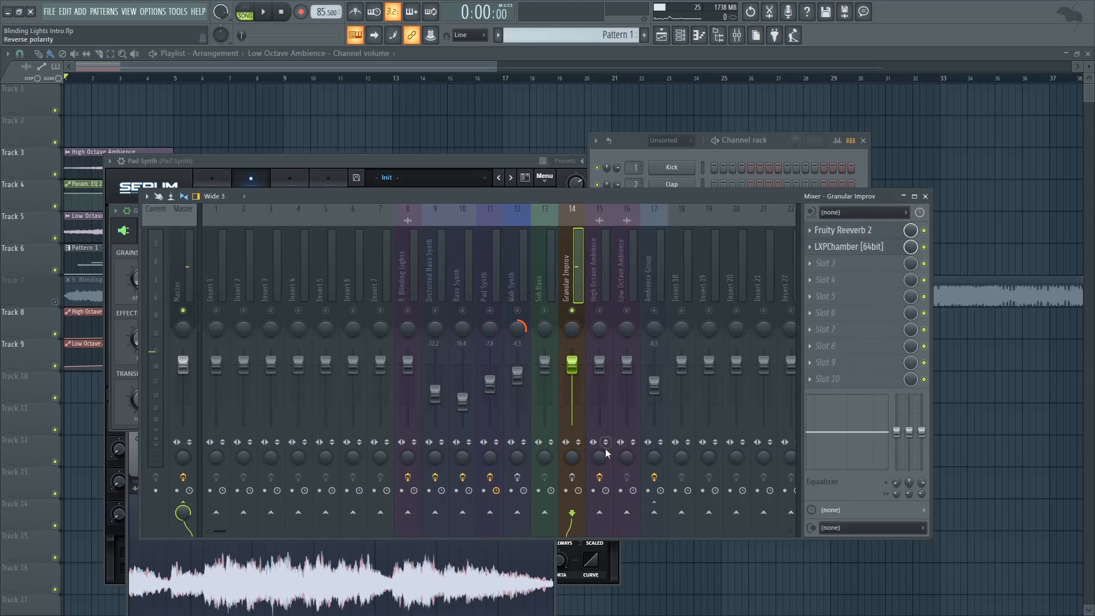
click(855, 230)
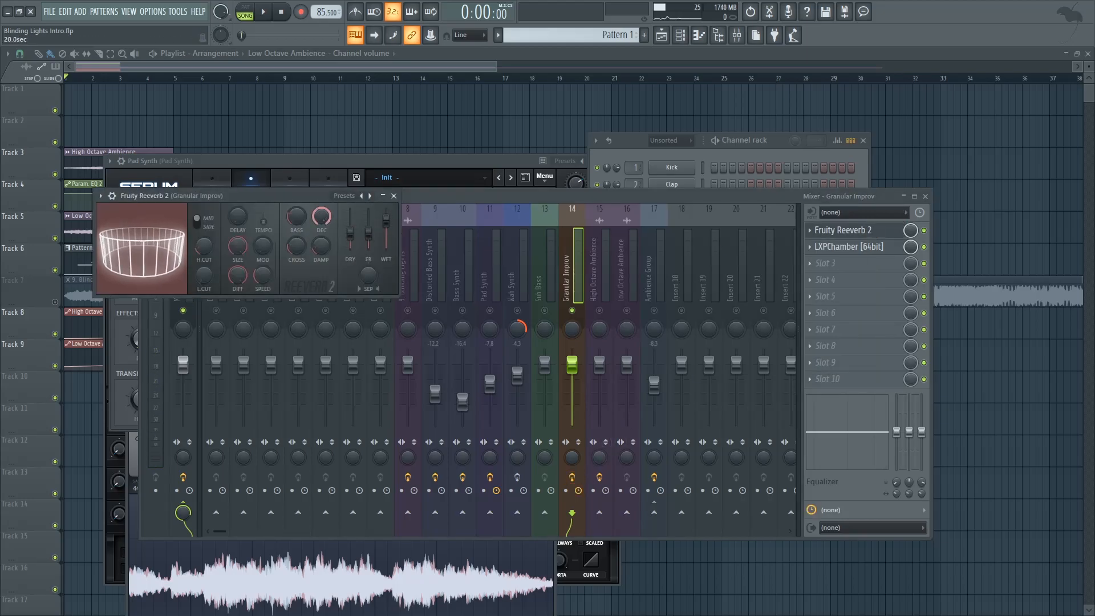
click(849, 247)
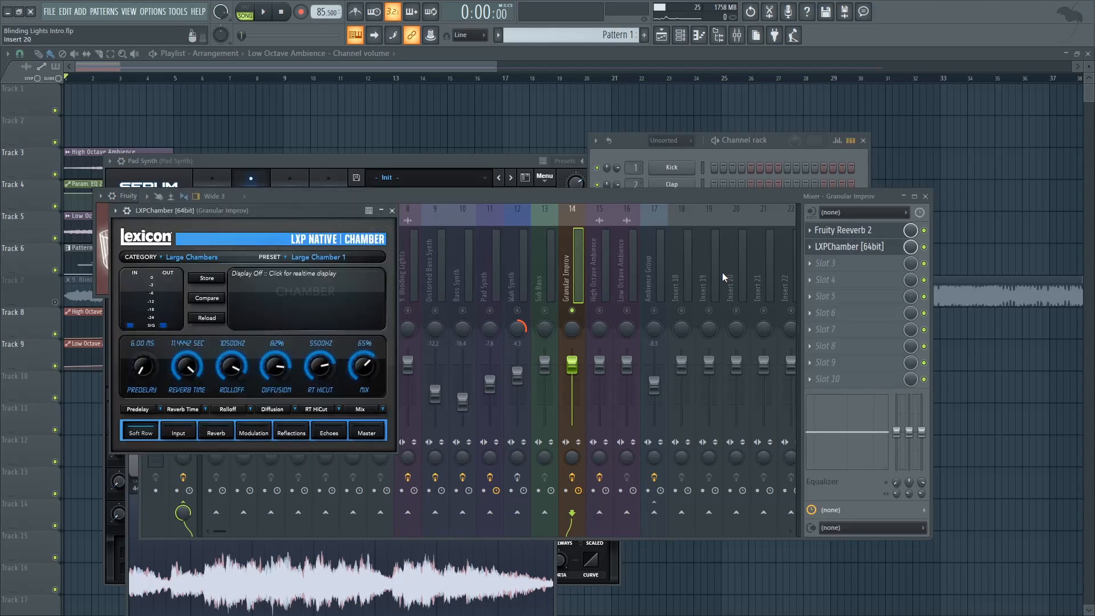
Step: Stop playback and filter the channel rack to show only the Audio channels
click(622, 155)
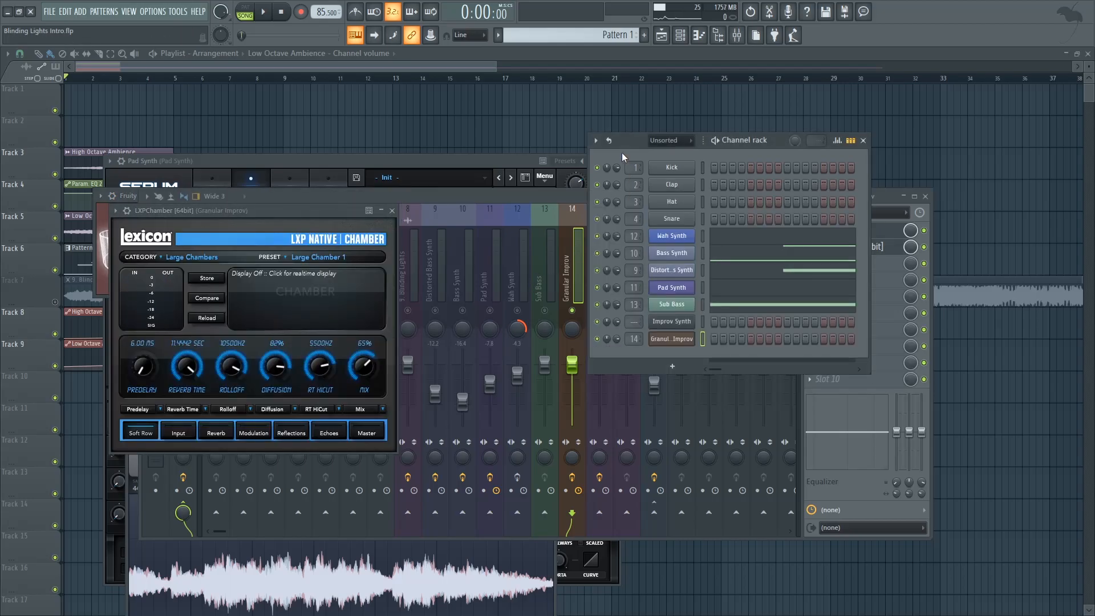
key(space)
click(282, 12)
click(667, 140)
click(664, 169)
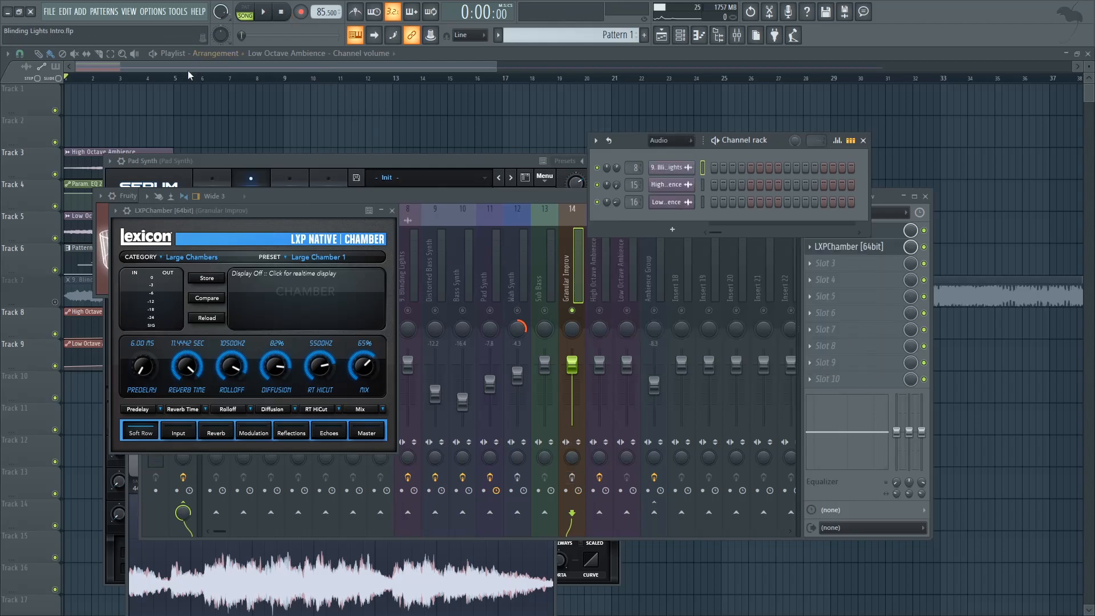
Step: Clear the open windows, solo the High Octave Ambience track with both volume automation tracks enabled, and play its ending while watching the mixer
key(F12)
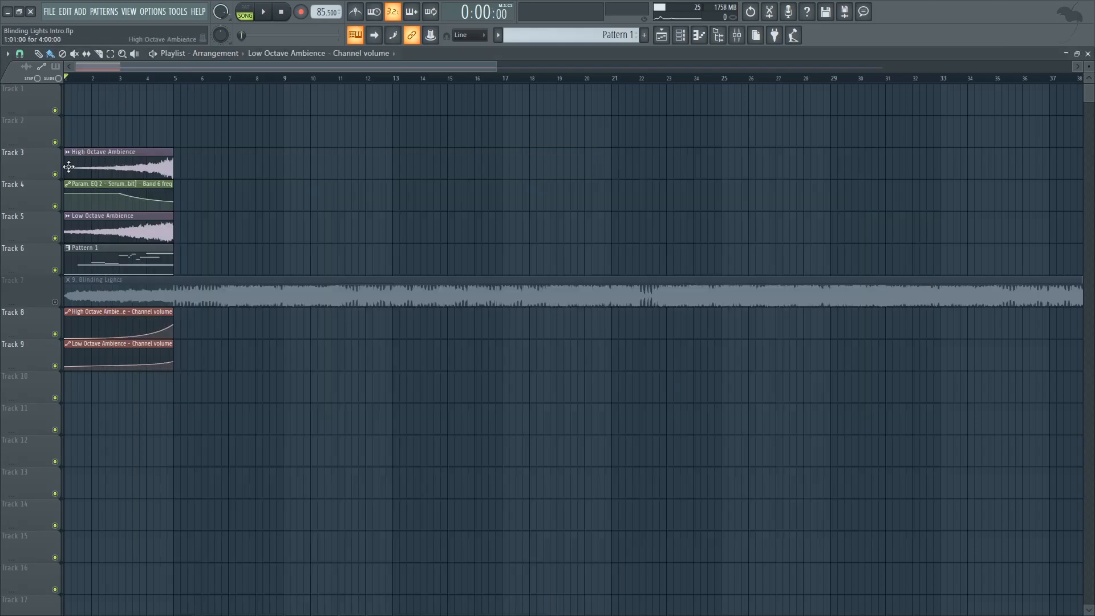
right_click(55, 174)
click(55, 334)
click(55, 366)
click(132, 79)
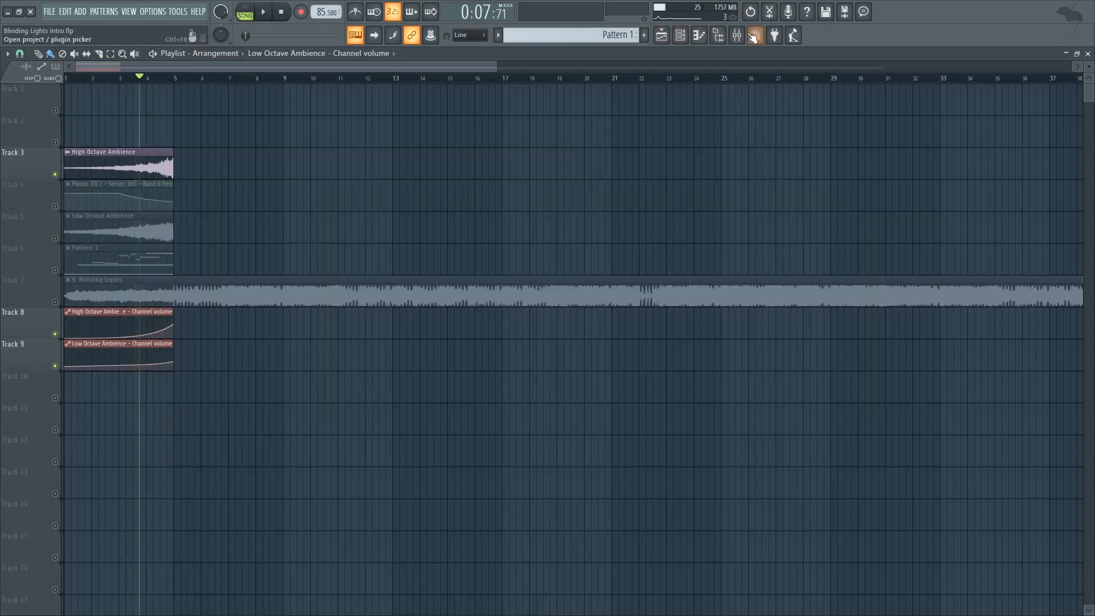
key(F9)
key(space)
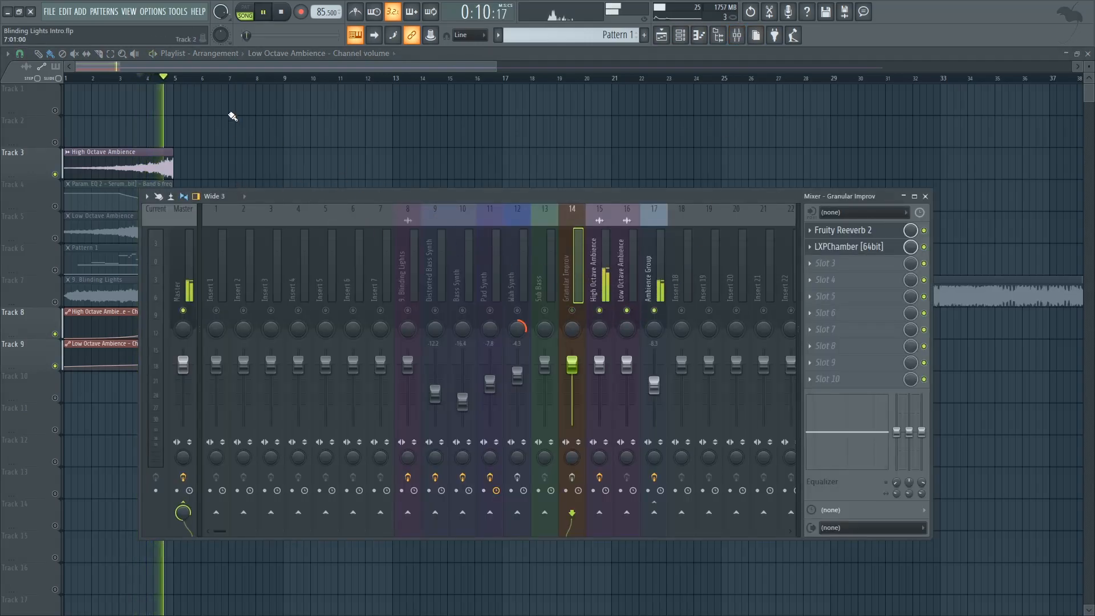
key(F9)
key(space)
Step: Solo the Low Octave Ambience track with both volume automation tracks enabled, and play its ending from bar 4
right_click(55, 238)
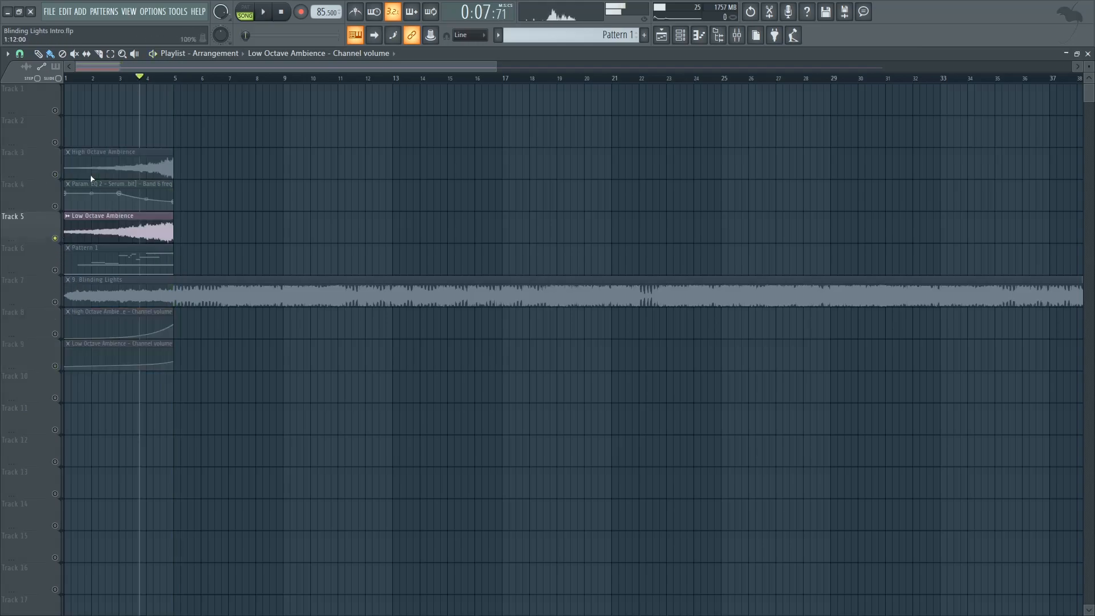
click(55, 334)
click(54, 366)
click(153, 79)
key(space)
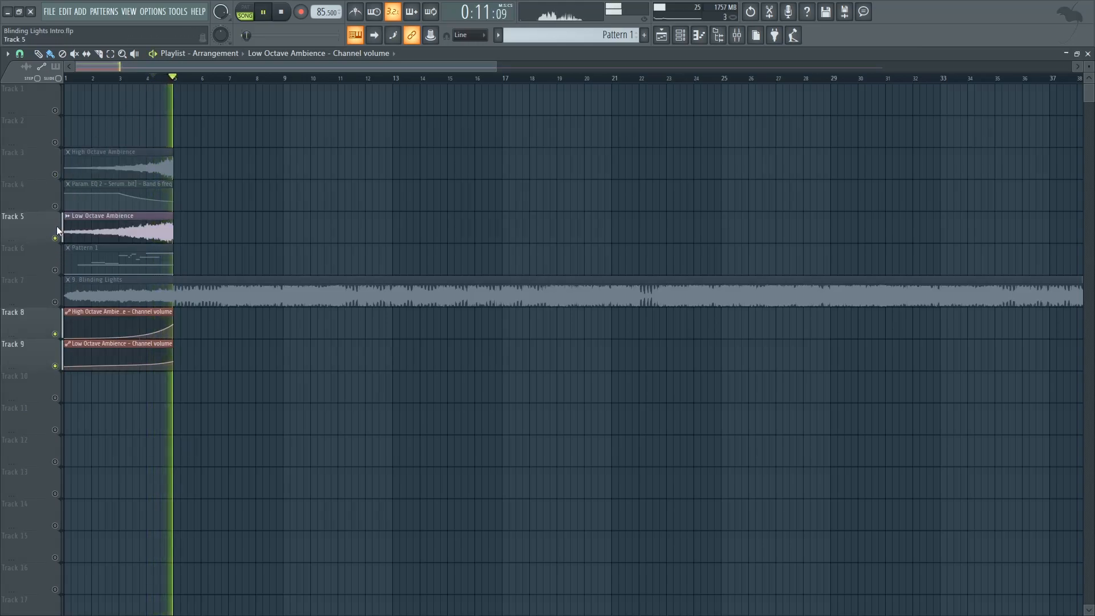
key(space)
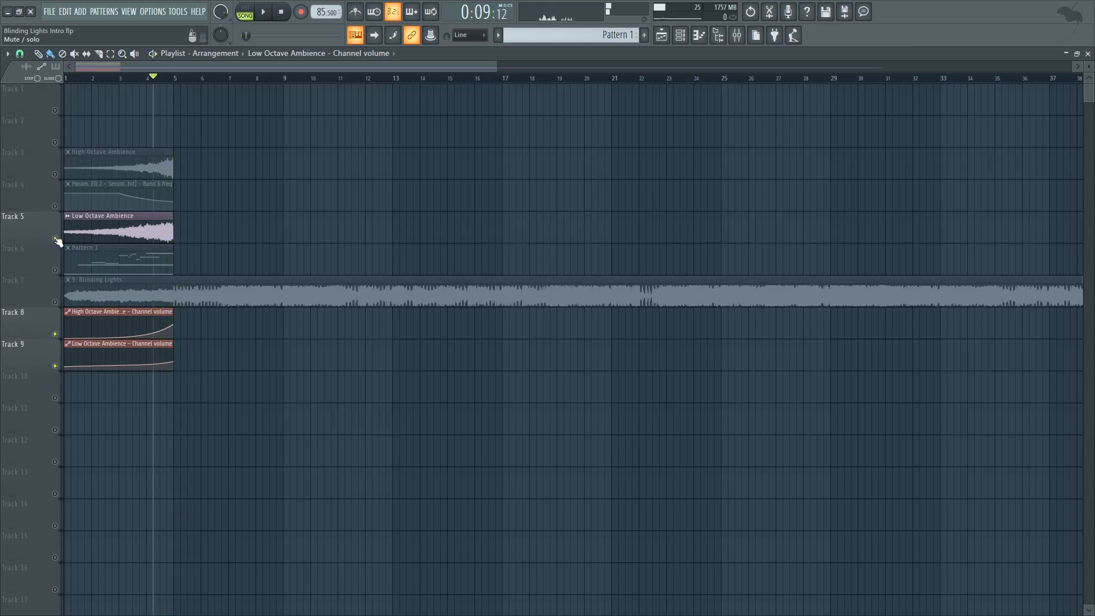
Step: Cancel the Low Octave Ambience solo and enable all the playlist tracks
right_click(55, 238)
click(55, 239)
click(55, 238)
right_click(56, 238)
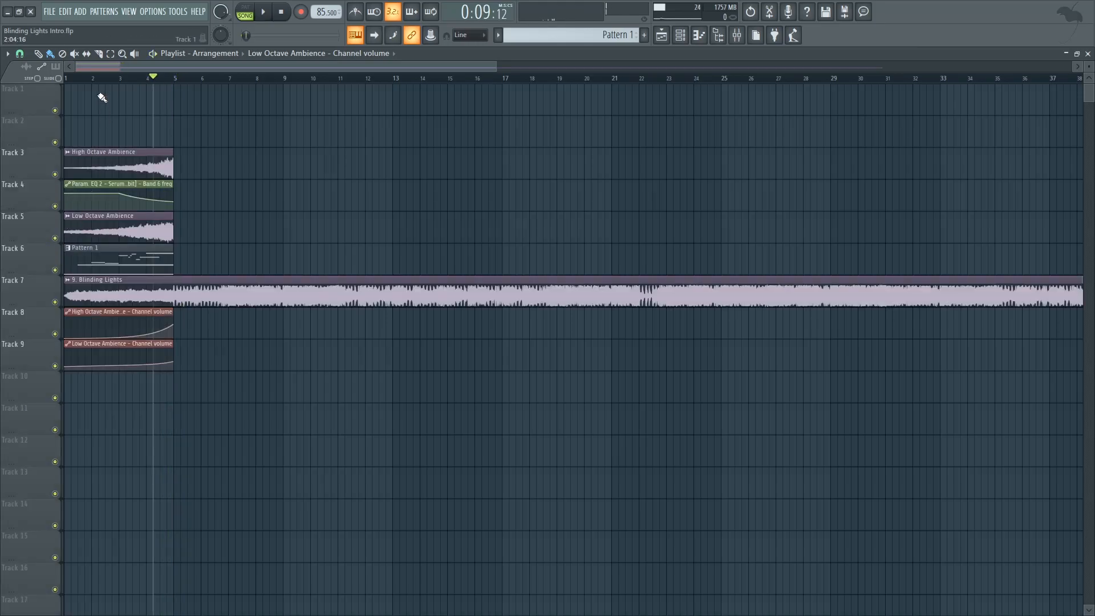
Step: Check the two ambience inserts and the Ambience Group in the mixer, and examine the group's Filterjam and Replika settings
click(740, 37)
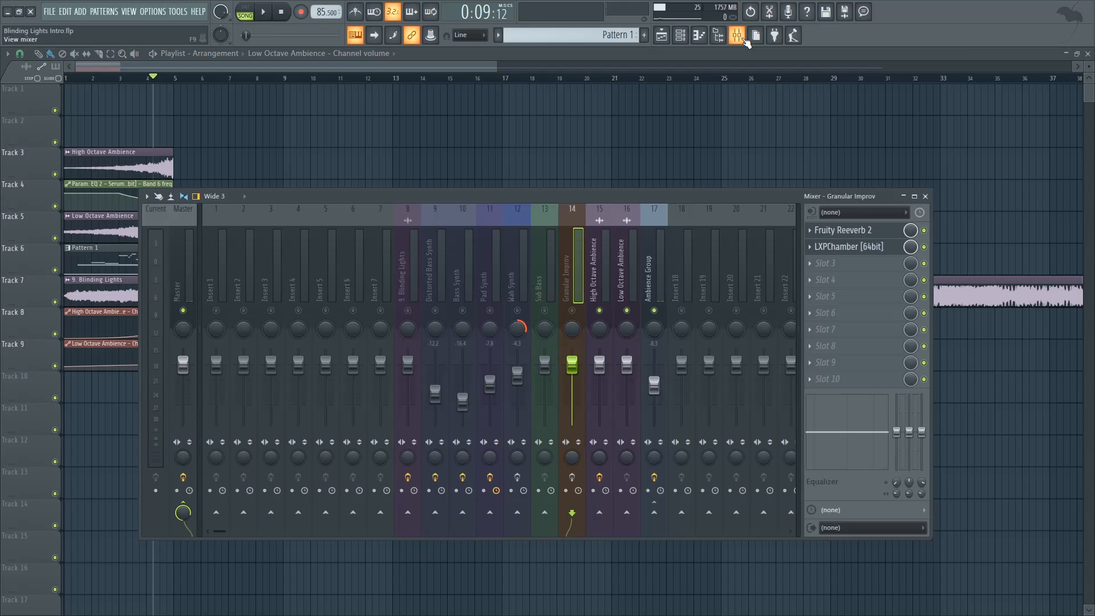
click(599, 270)
click(618, 271)
click(648, 281)
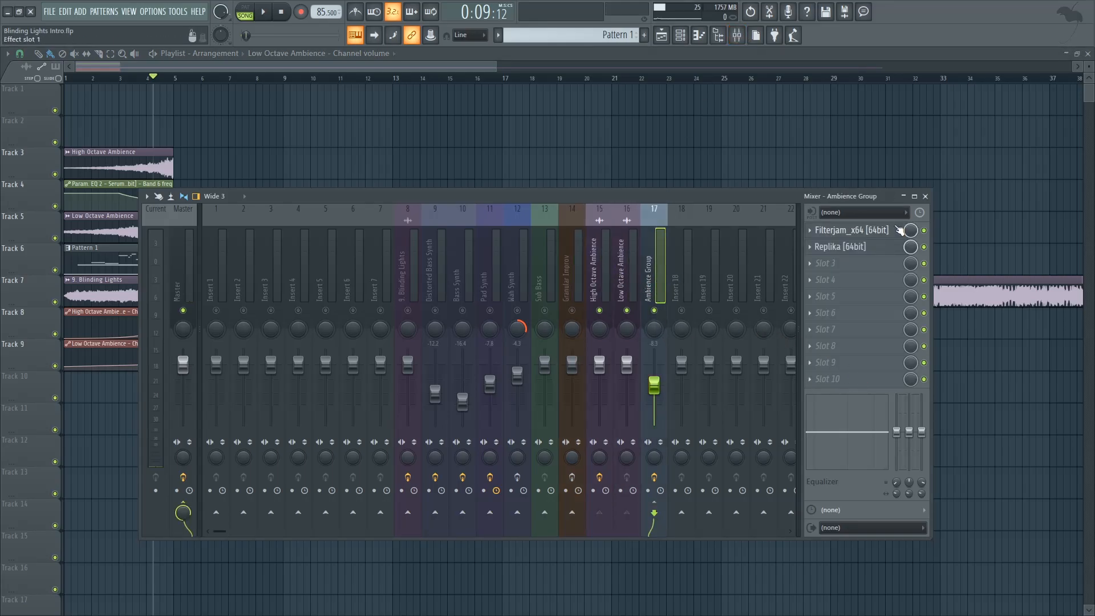
click(849, 230)
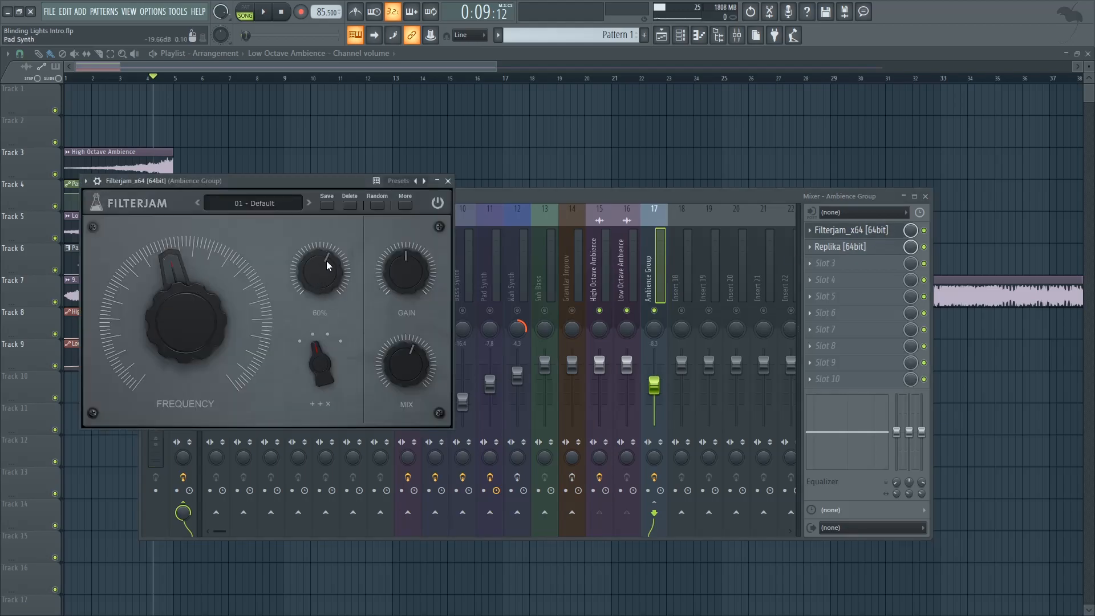
click(447, 181)
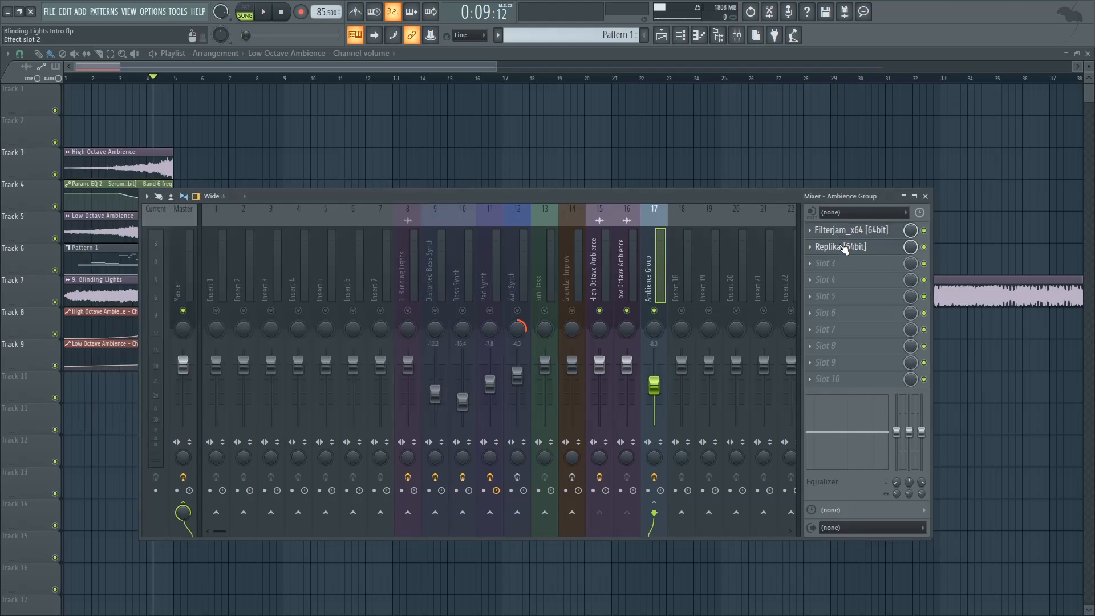
click(844, 247)
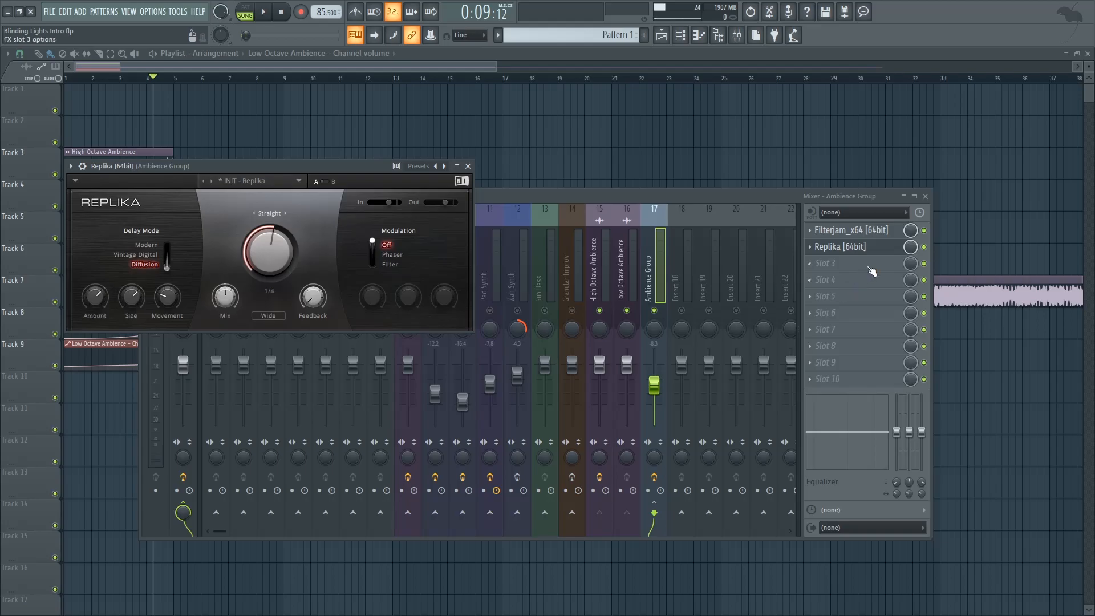
Step: Play the intro's ending from the middle of bar 4 while toggling Filterjam and Replika on the Ambience Group insert
click(161, 78)
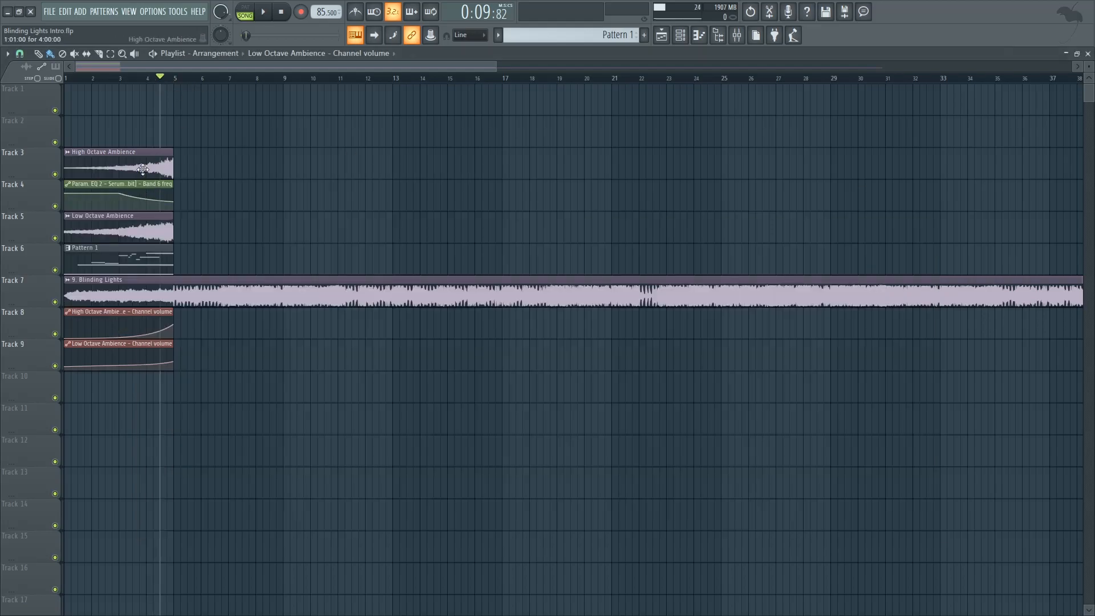
click(739, 38)
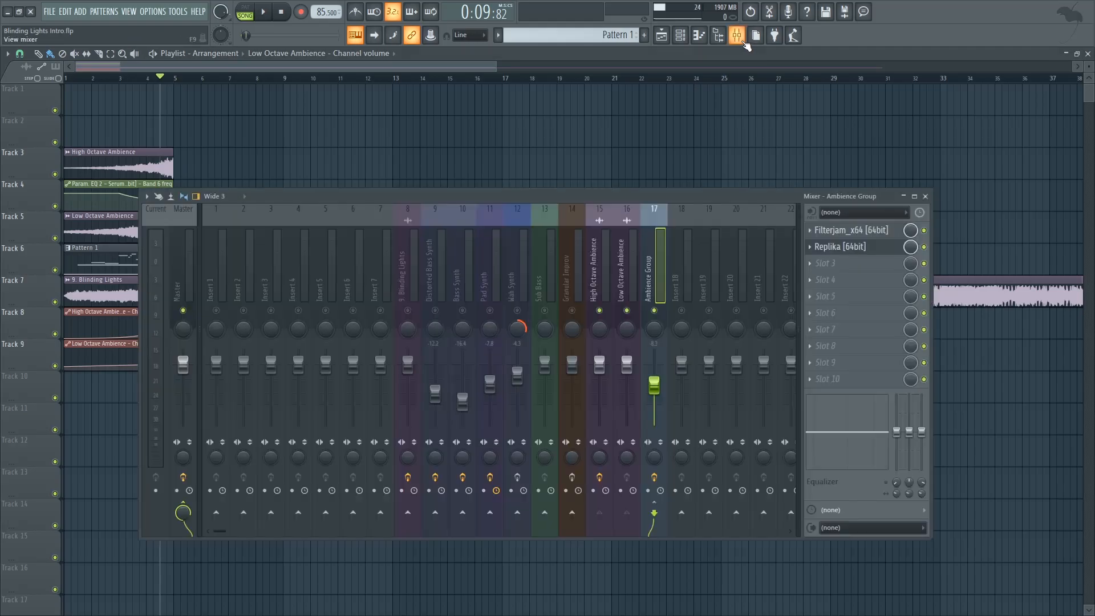
click(924, 247)
click(924, 231)
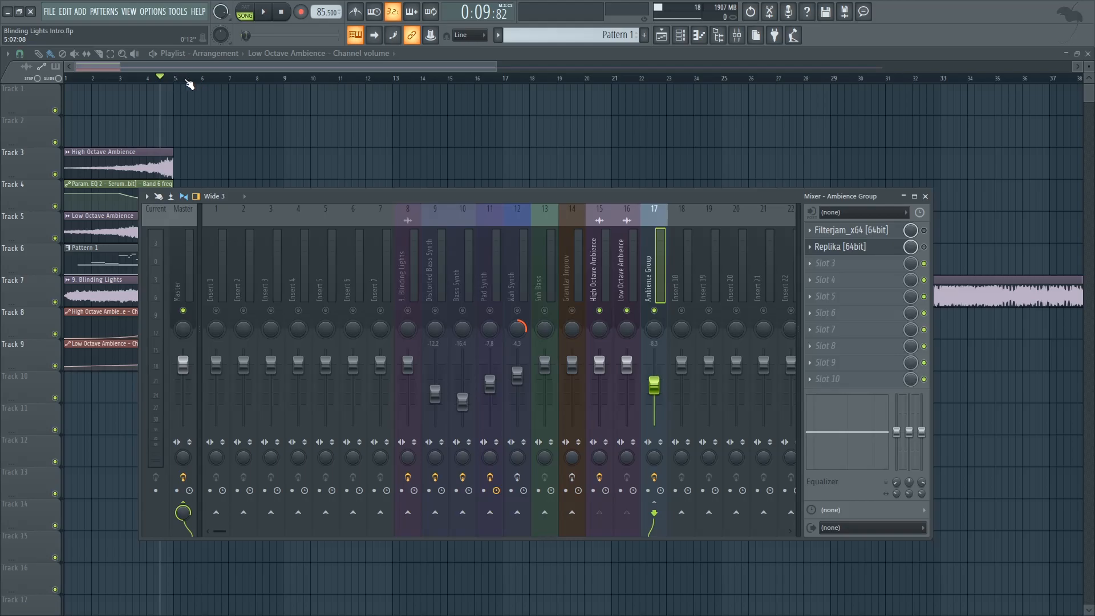
key(space)
drag(556, 196, 505, 206)
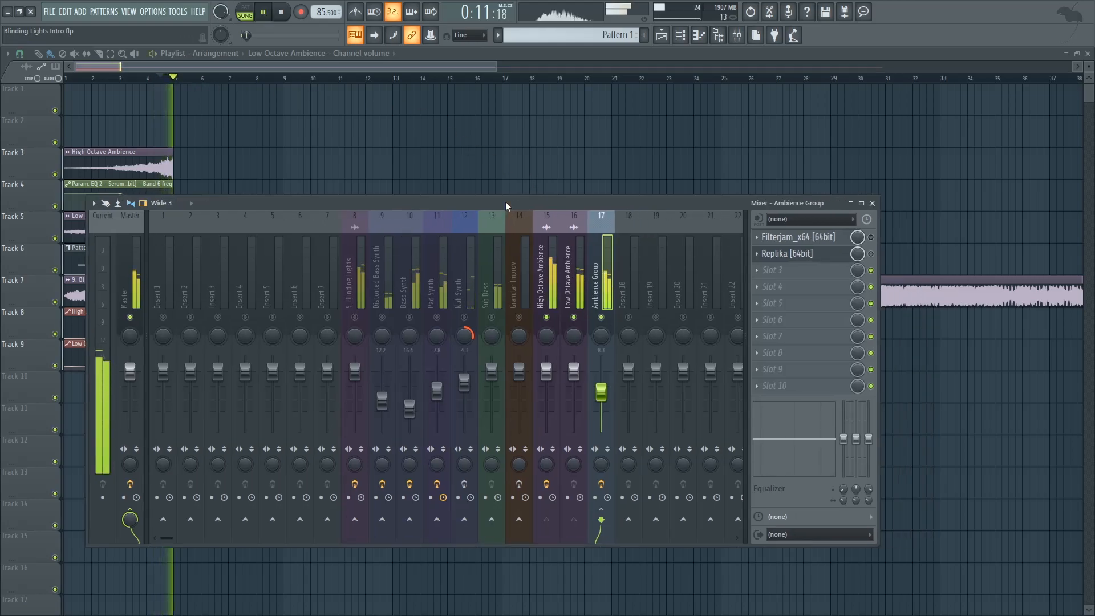
key(space)
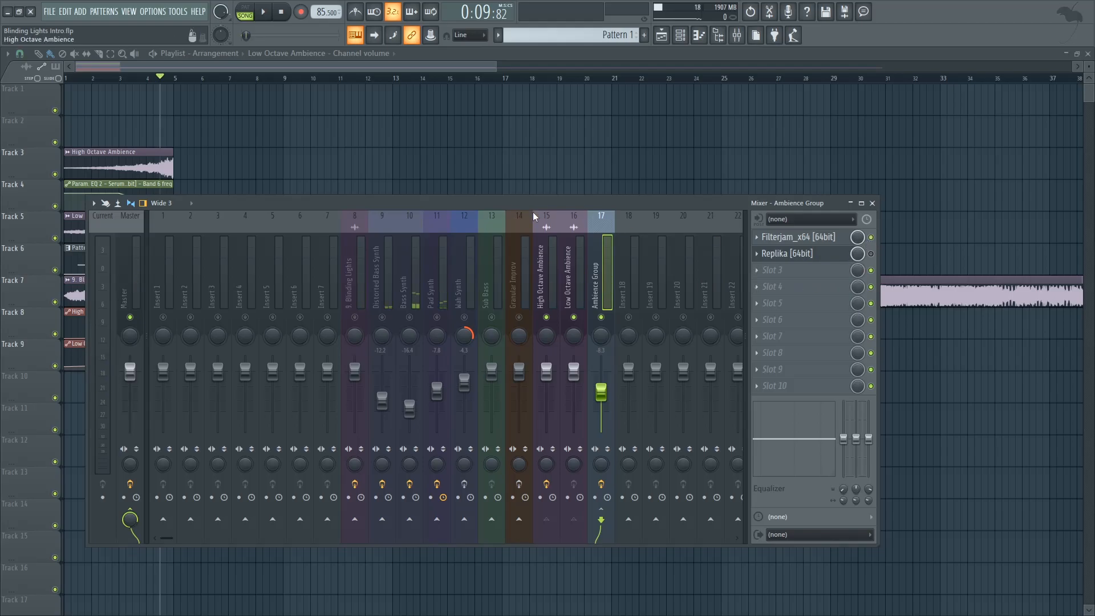
Step: Move the mixer lower and compare the intro's ending with both Ambience Group effects bypassed and with both enabled
drag(259, 204, 260, 235)
key(space)
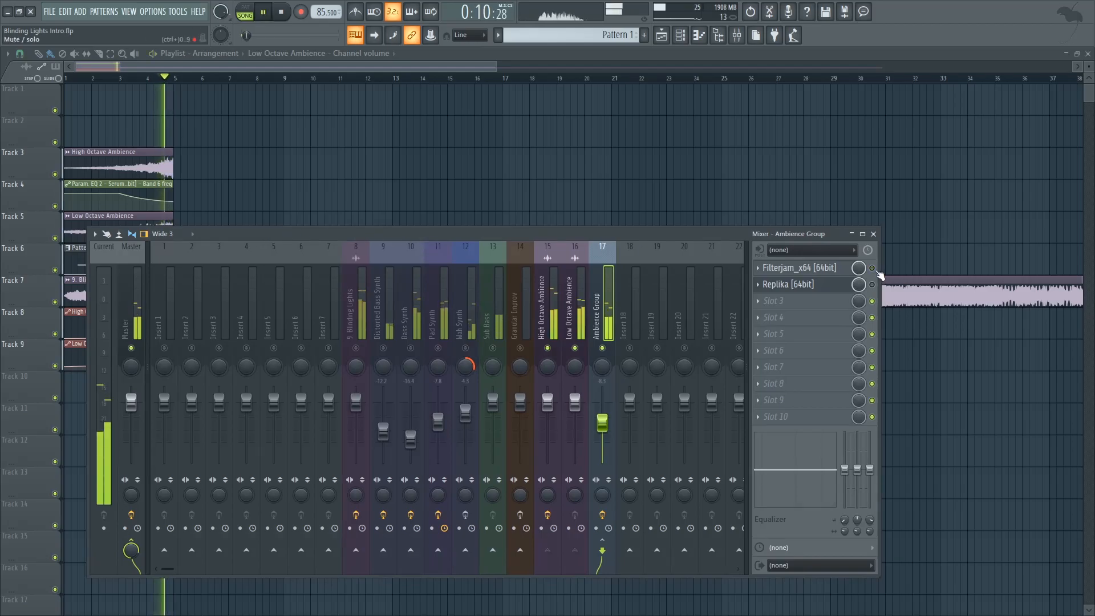
key(space)
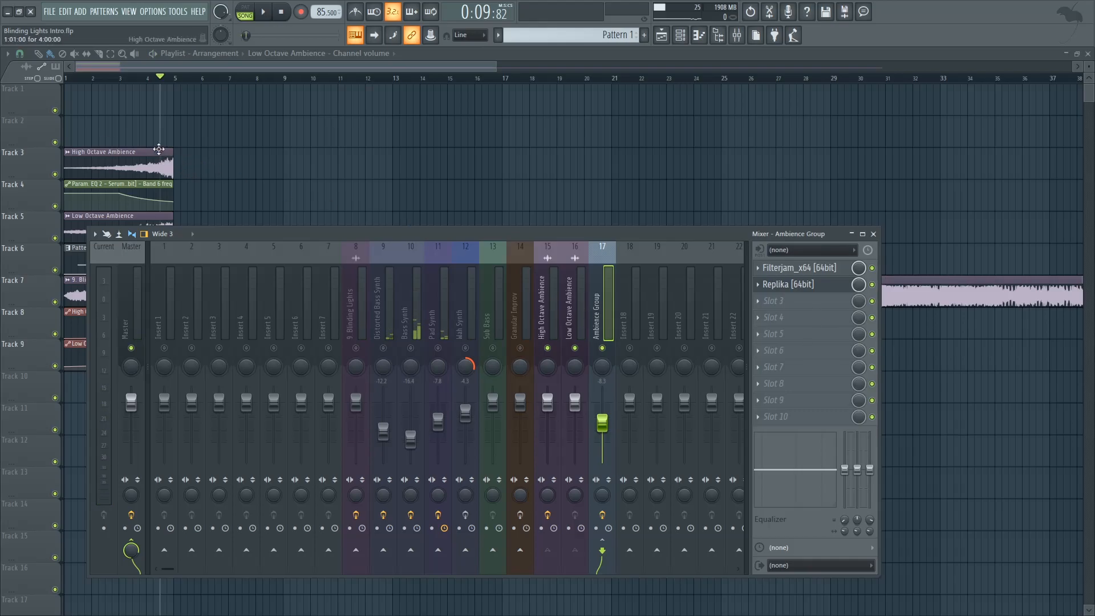
key(space)
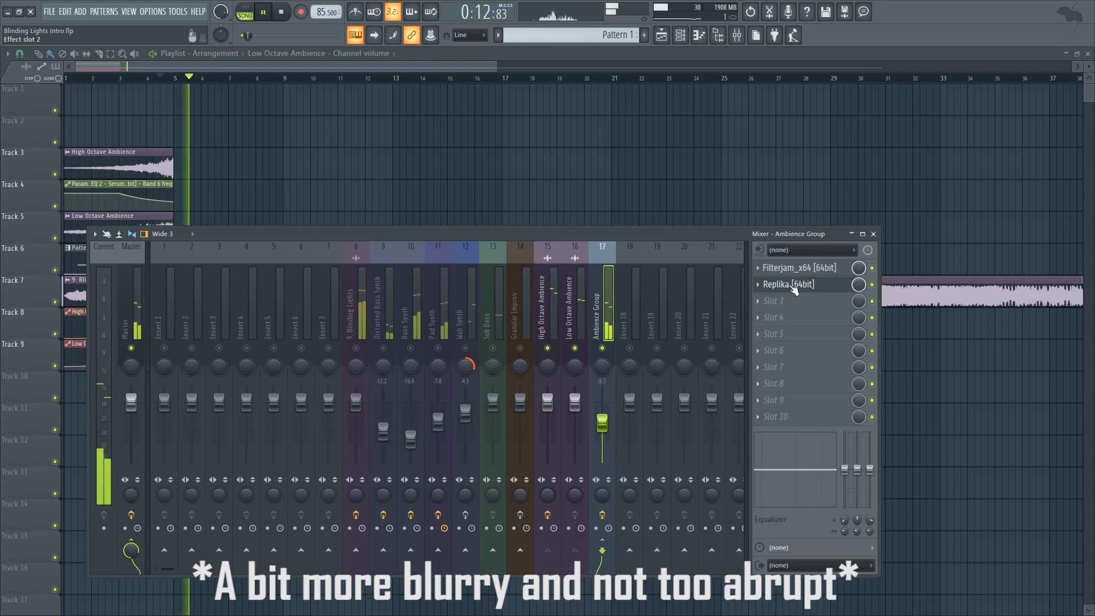
key(space)
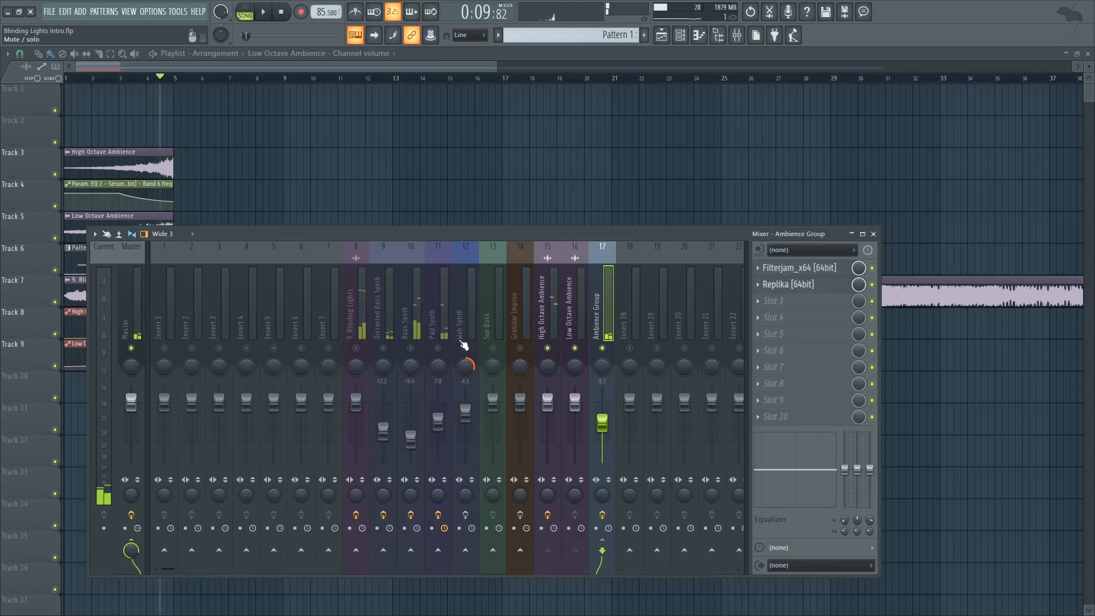
Step: Set the playback position to bar 3 and show the Unsorted channels in the channel rack
click(120, 78)
click(685, 38)
click(672, 141)
click(677, 189)
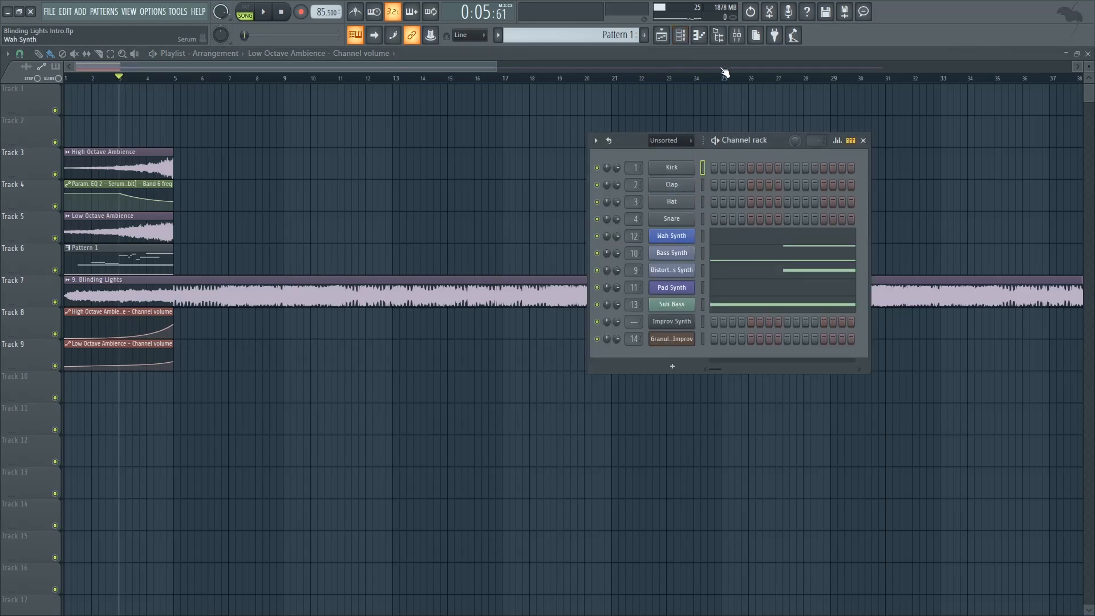
Step: Open the Wah Synth's Serum beside its soloed mixer insert and examine its oscillators, LFO 1 and LFO 2
click(737, 36)
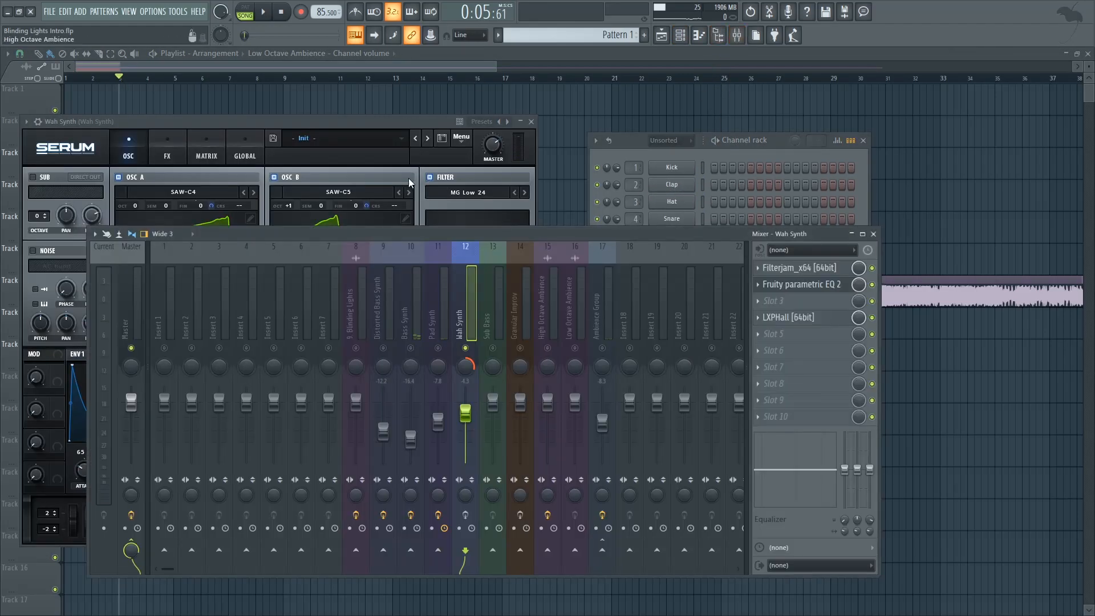
click(364, 122)
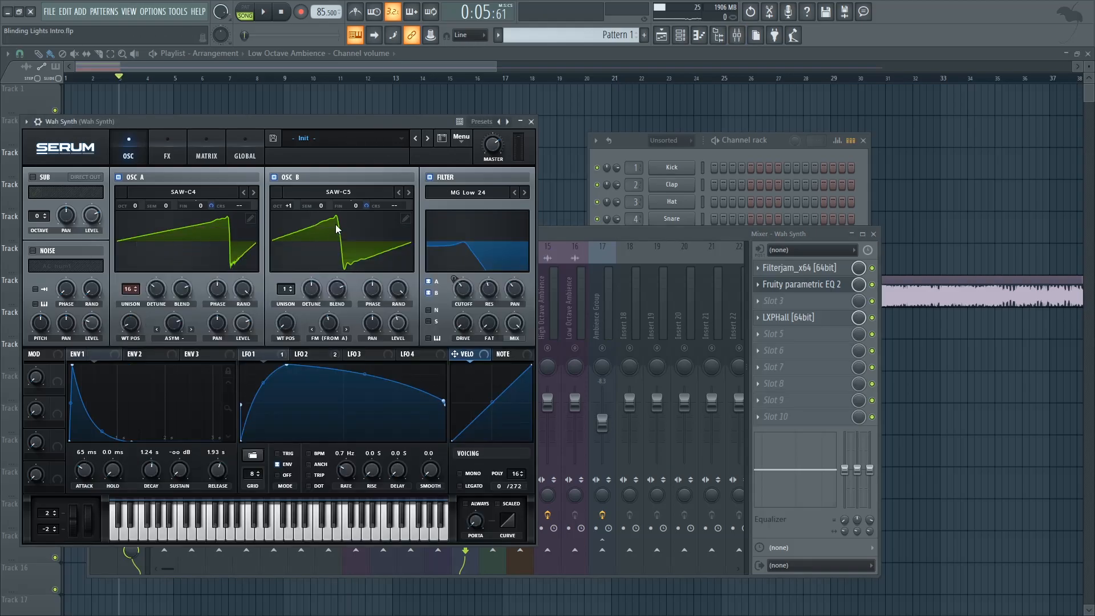
click(308, 354)
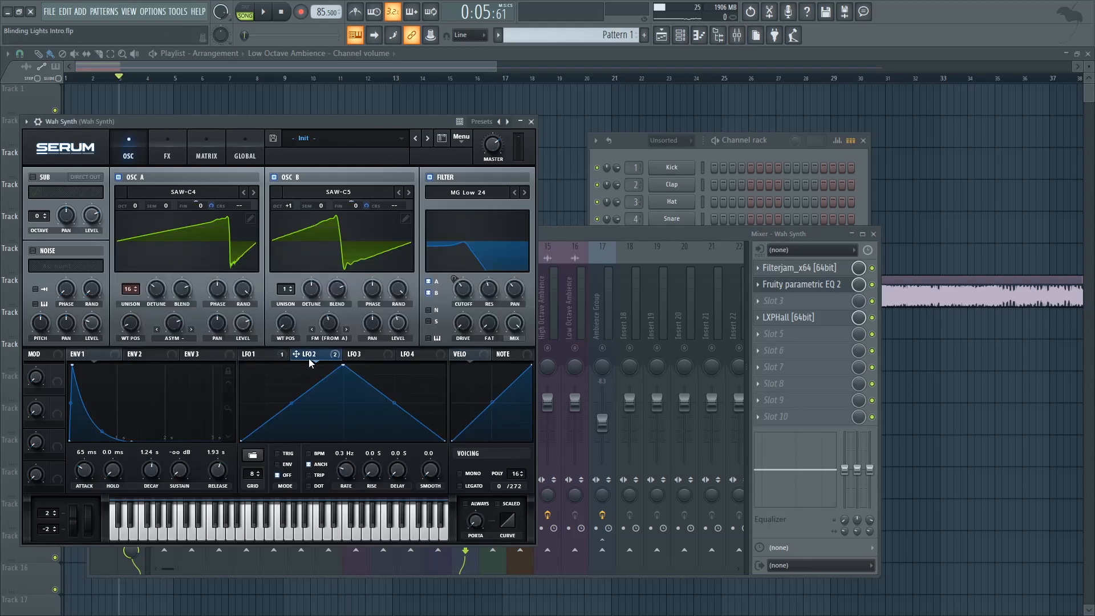
click(368, 205)
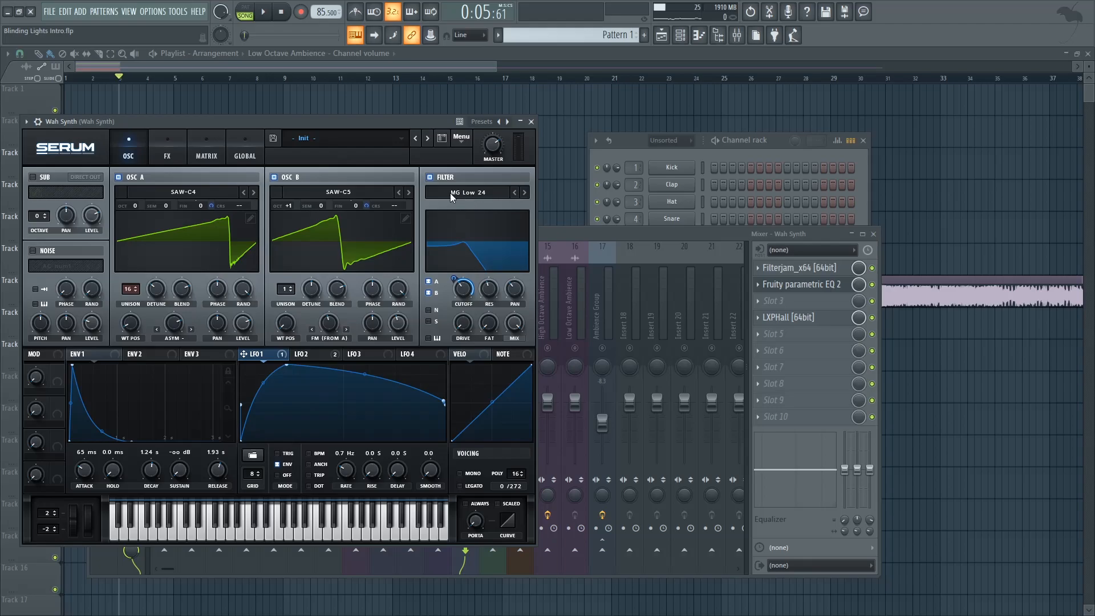
Step: Play test notes on the Wah Synth to compare its sound with Serum's filter switched off and on
click(434, 180)
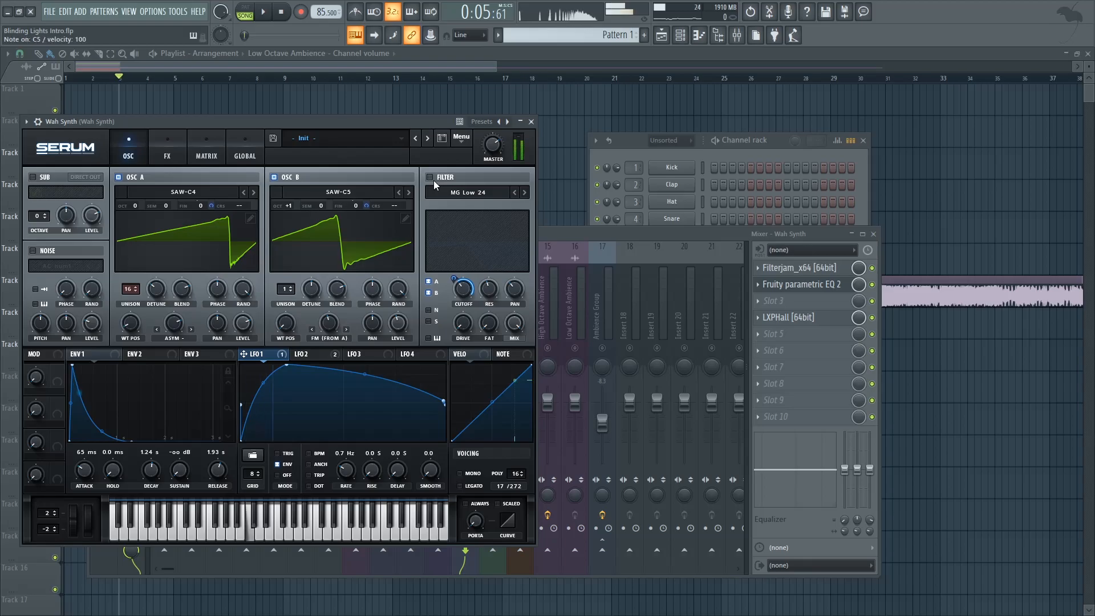
click(433, 180)
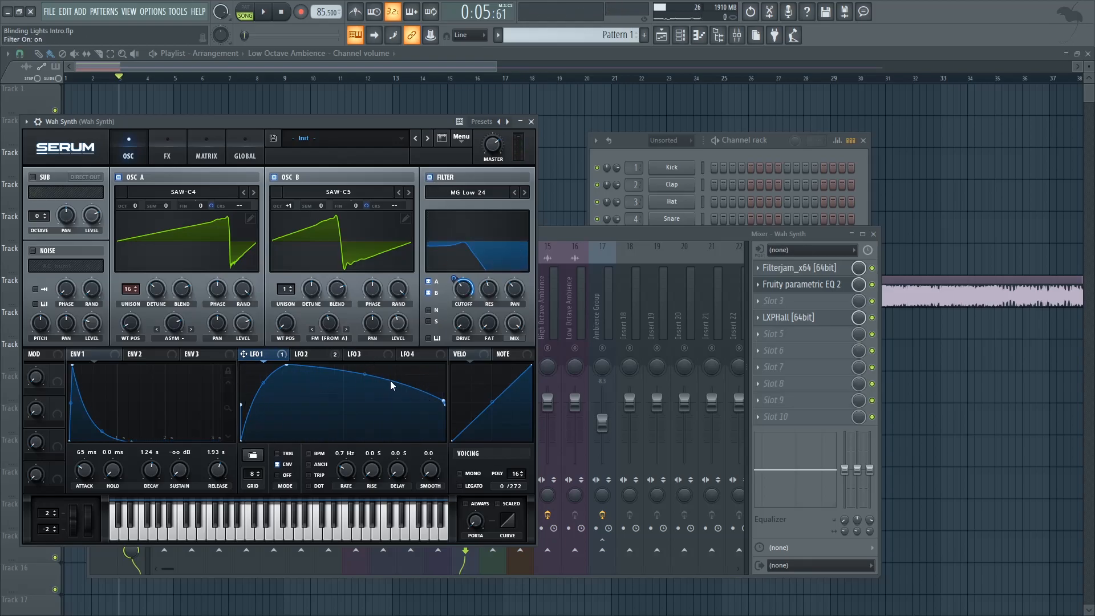
key(z)
key(z)
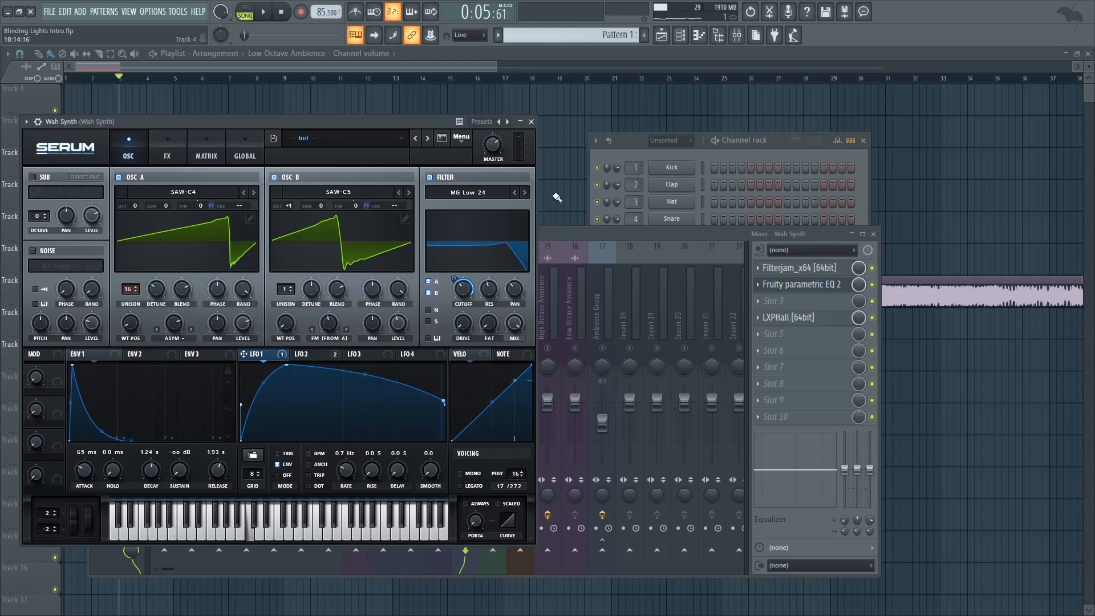
Step: Examine the Wah Synth's Serum effects, play the soloed synth from bar 3, and close the Serum window
drag(365, 121, 392, 124)
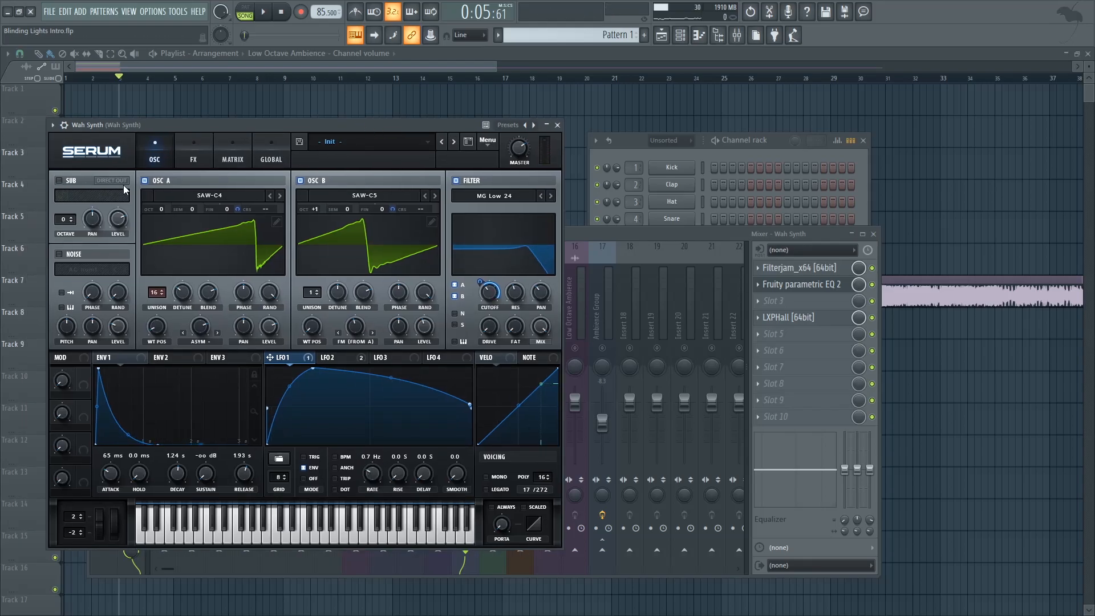
click(199, 160)
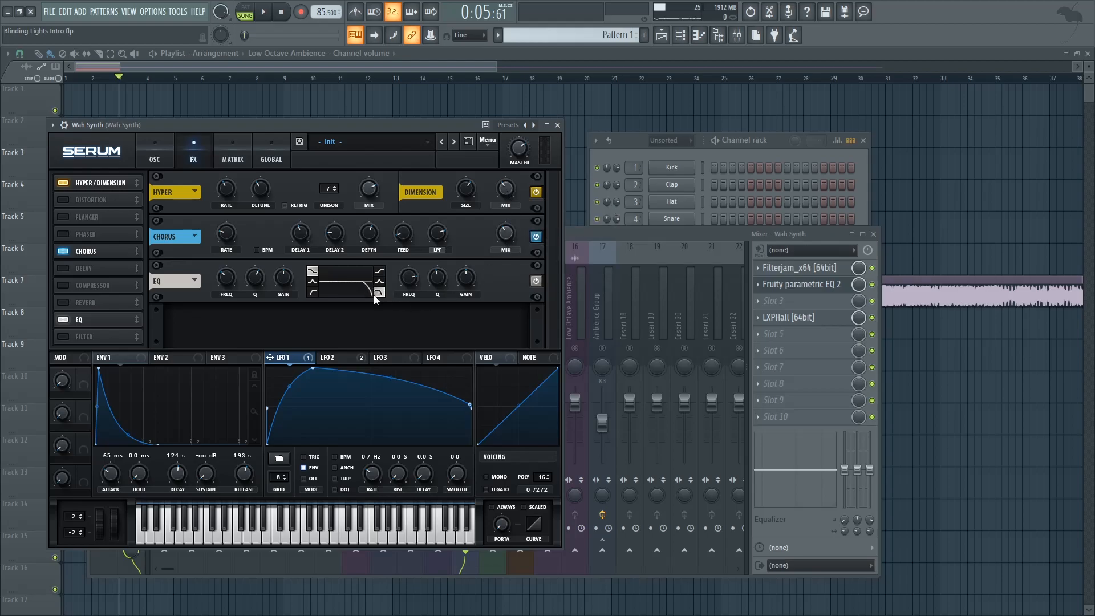
drag(449, 124, 460, 264)
key(space)
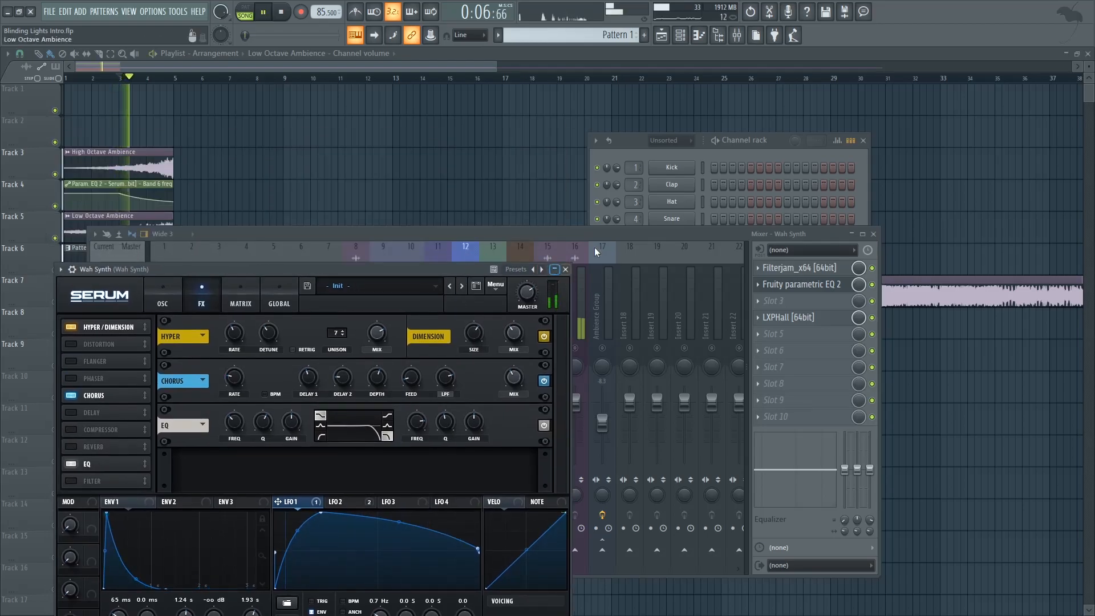
click(639, 151)
click(565, 269)
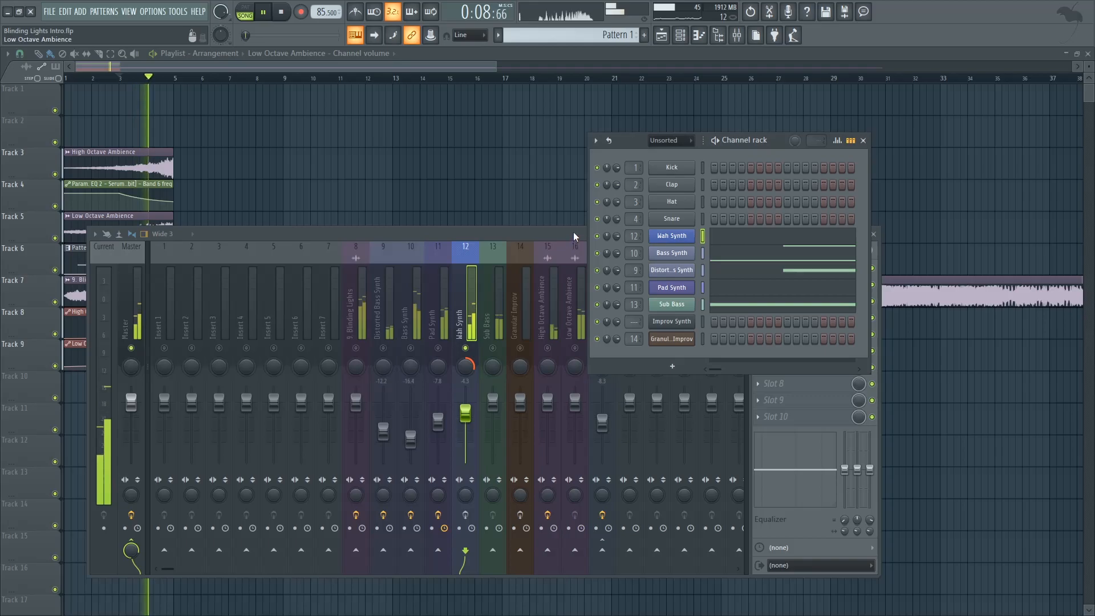
key(space)
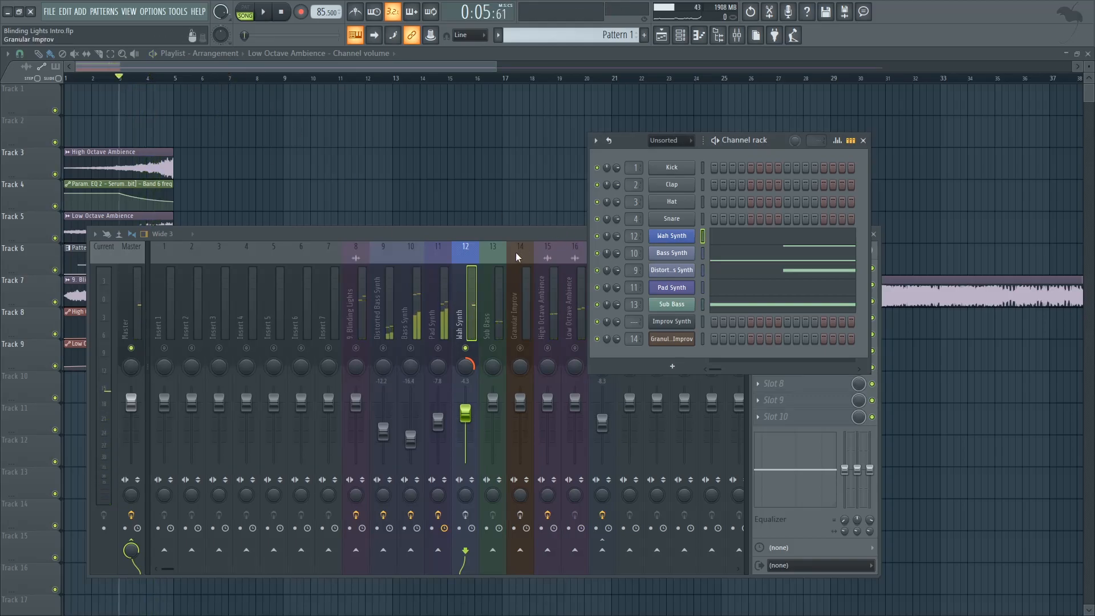
Step: Examine Filterjam on the Wah Synth insert and play from bar 3 with the parametric EQ and LXPHall bypassed
click(473, 299)
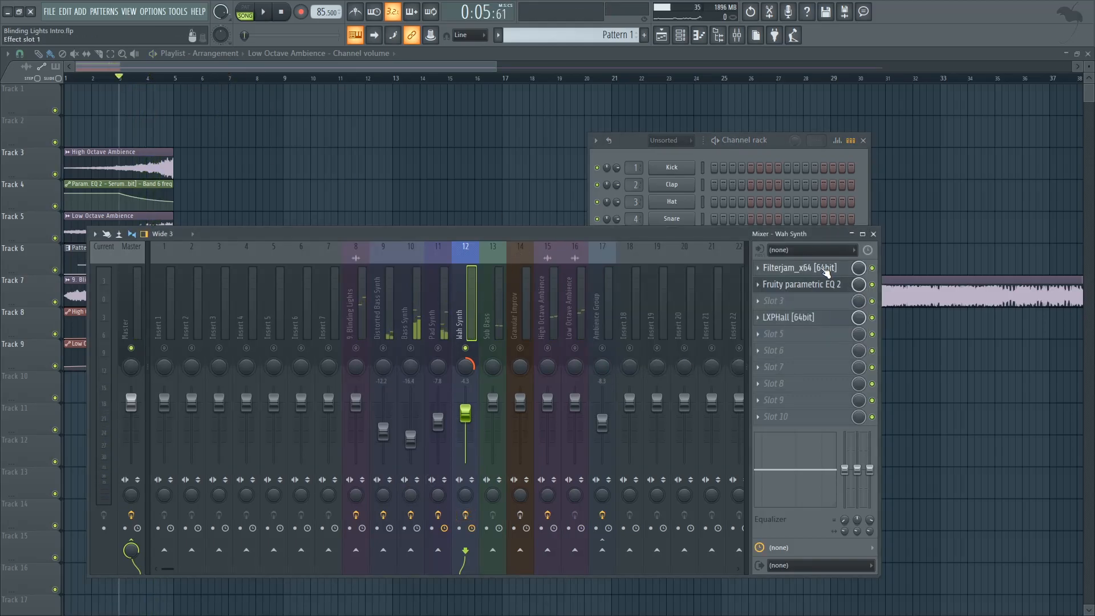
click(843, 272)
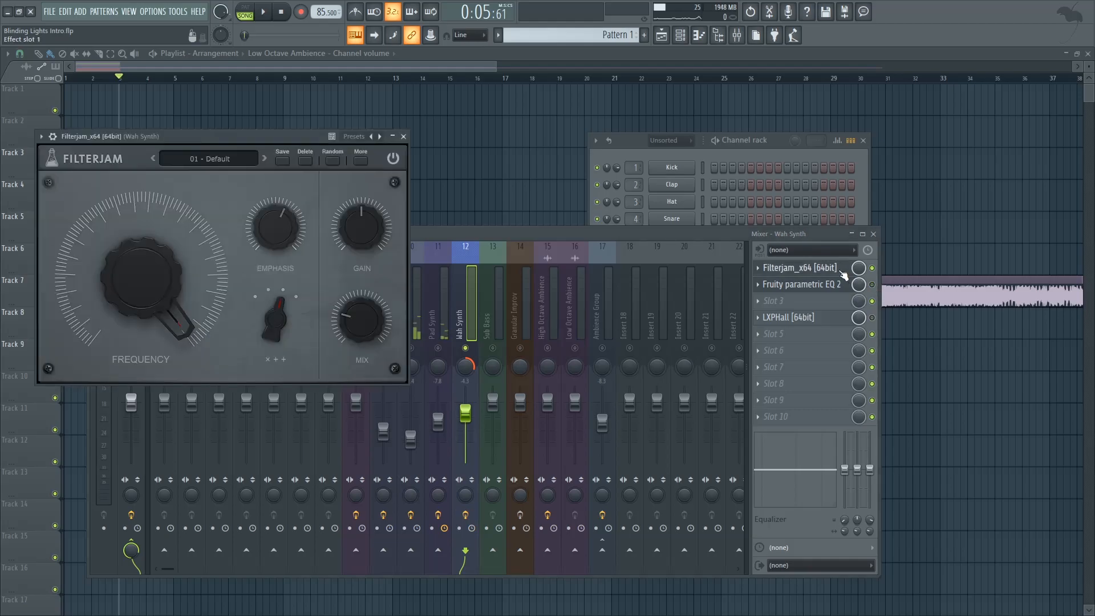
drag(288, 135, 343, 164)
key(space)
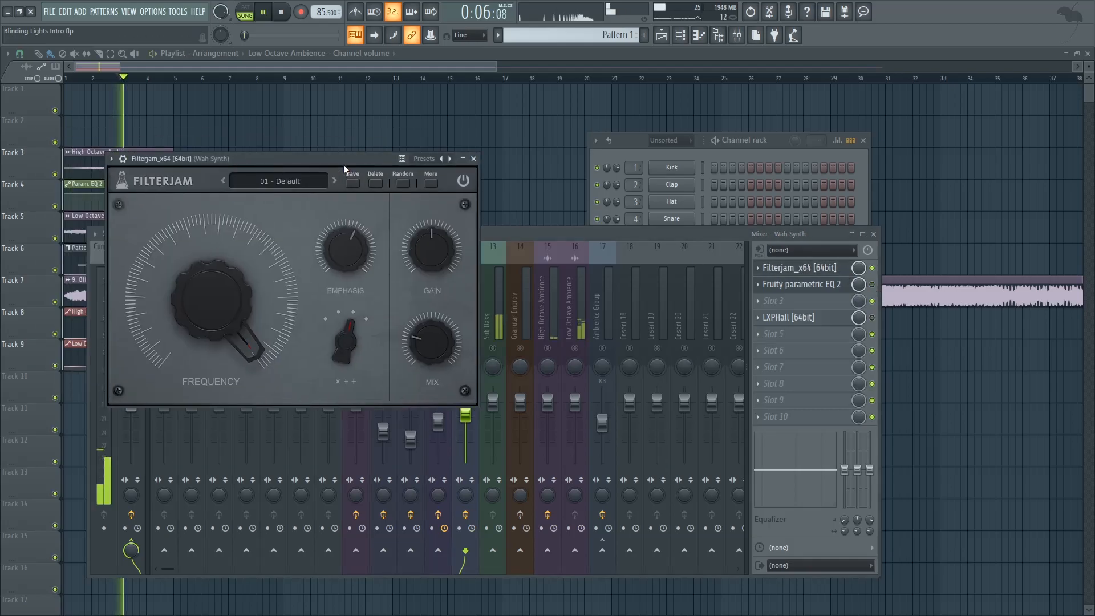
click(475, 161)
key(space)
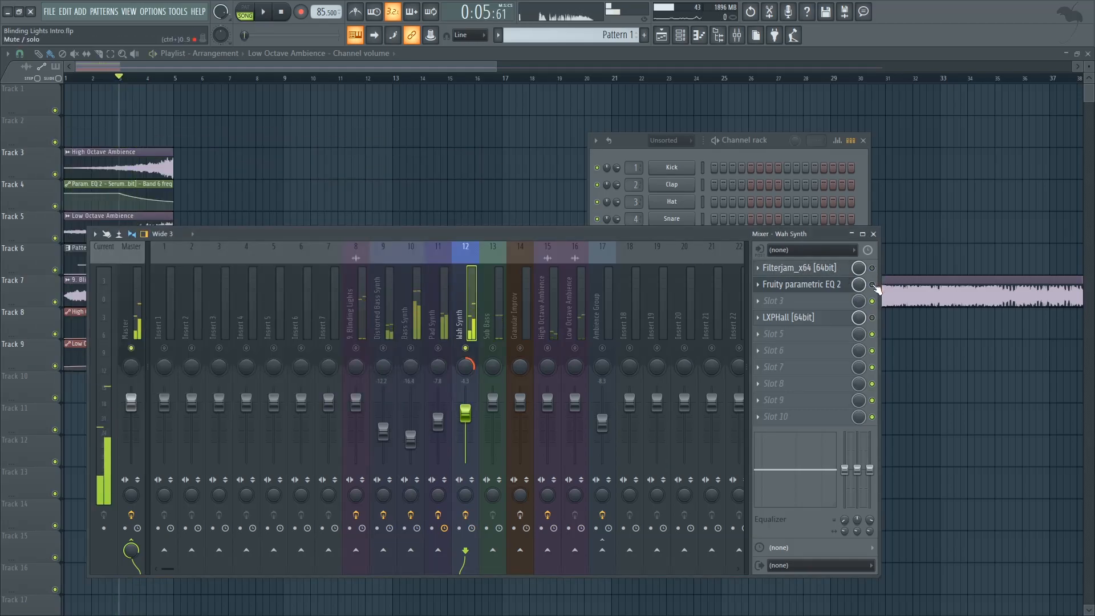
Step: Examine the Wah Synth's Fruity parametric EQ 2 low-pass and play from bar 3 with Filterjam and the EQ enabled
click(836, 287)
click(871, 268)
click(814, 290)
click(814, 290)
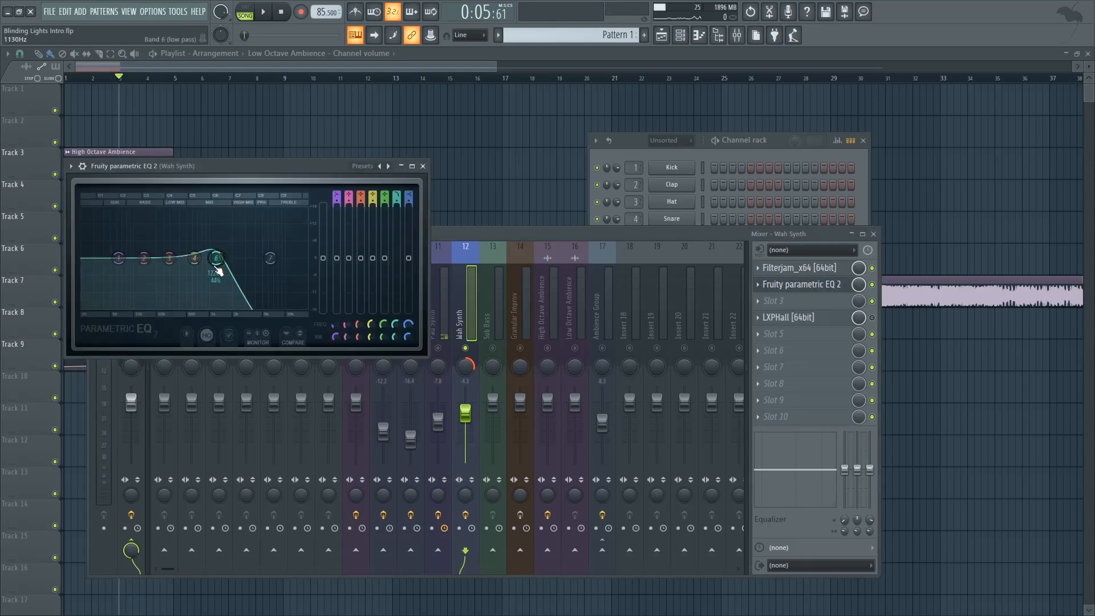
key(space)
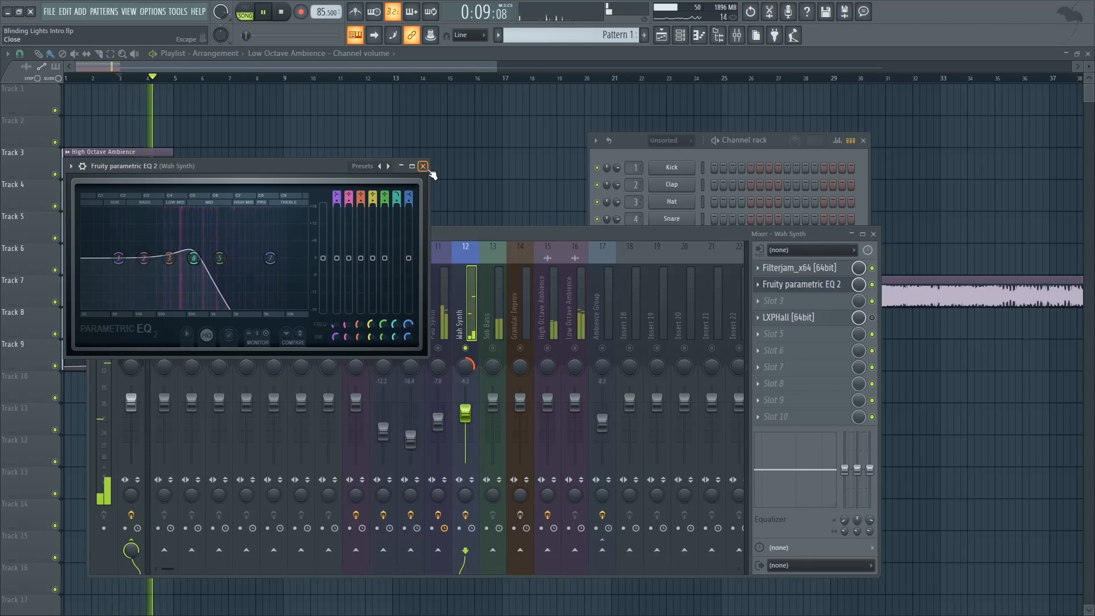
key(space)
click(422, 166)
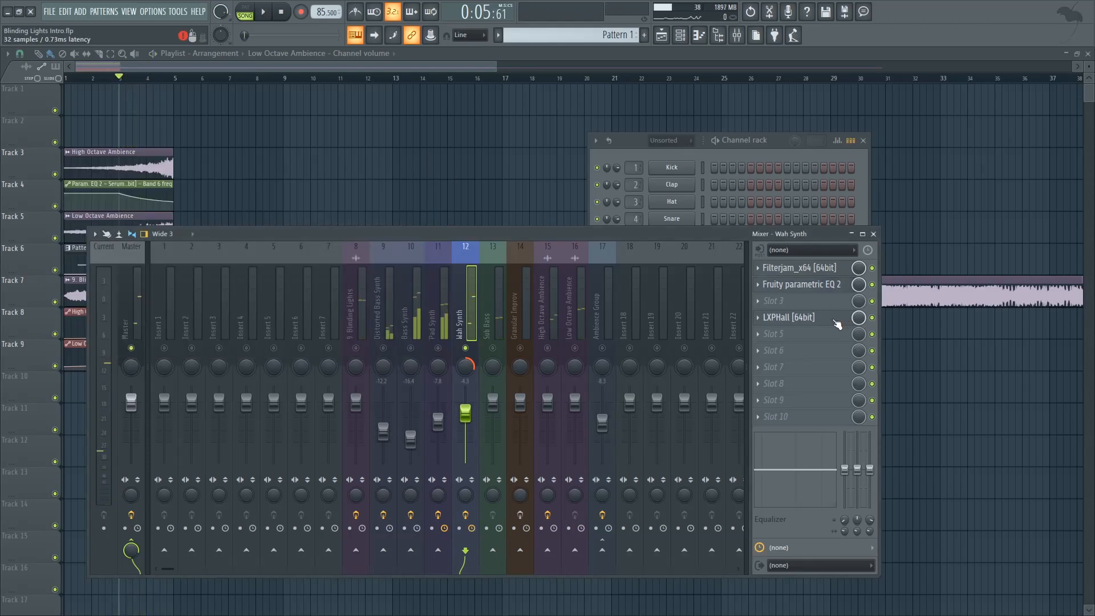
Step: Set the mix of the Wah Synth's LXPHall reverb to 100% and close the plugin window
click(835, 321)
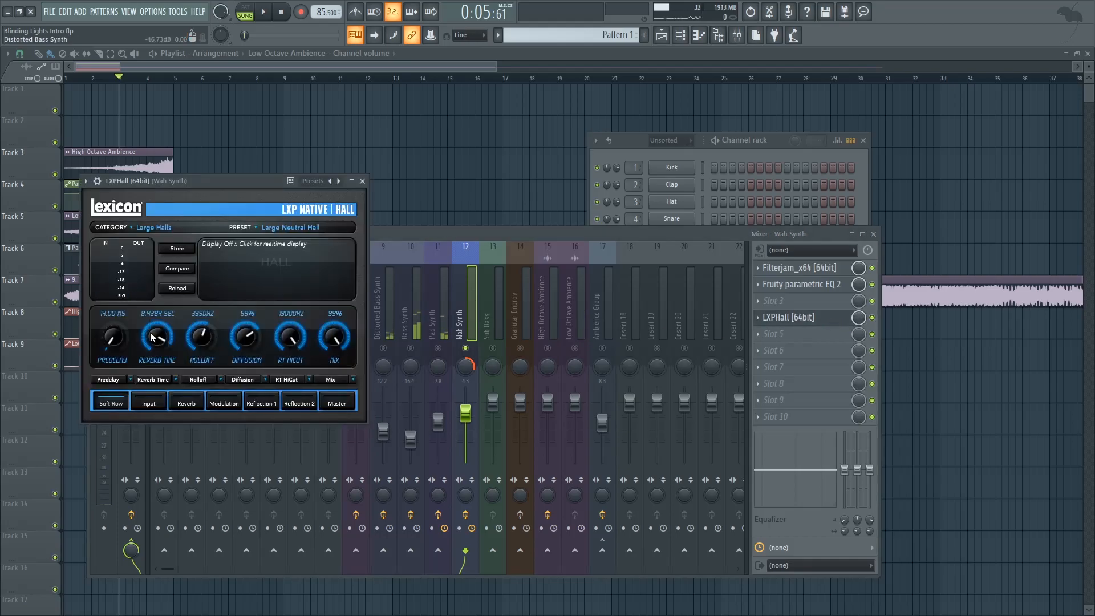
drag(338, 338, 340, 324)
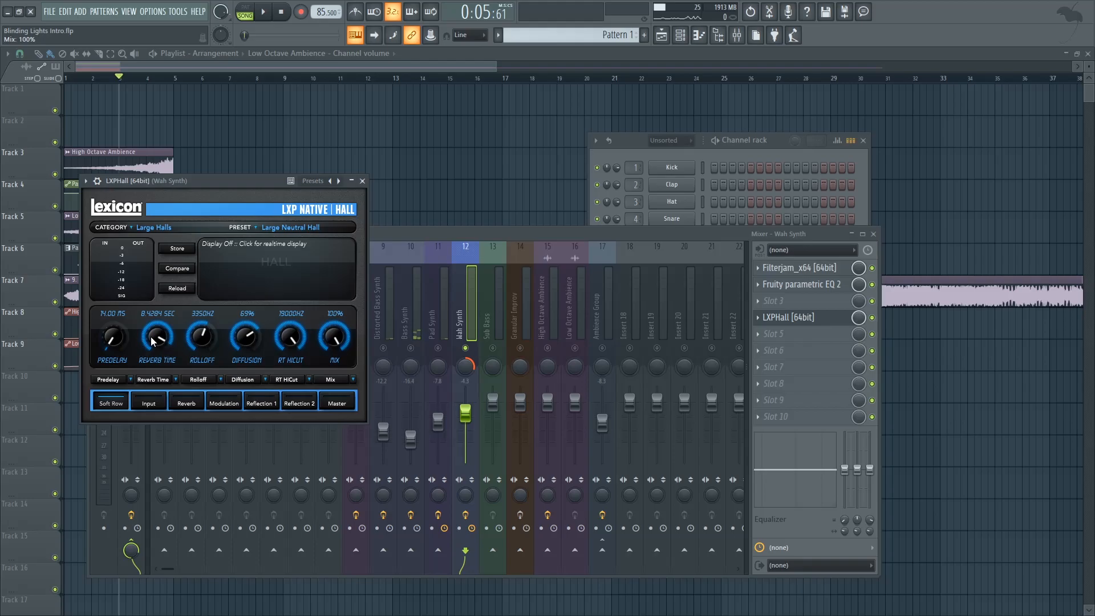
click(362, 181)
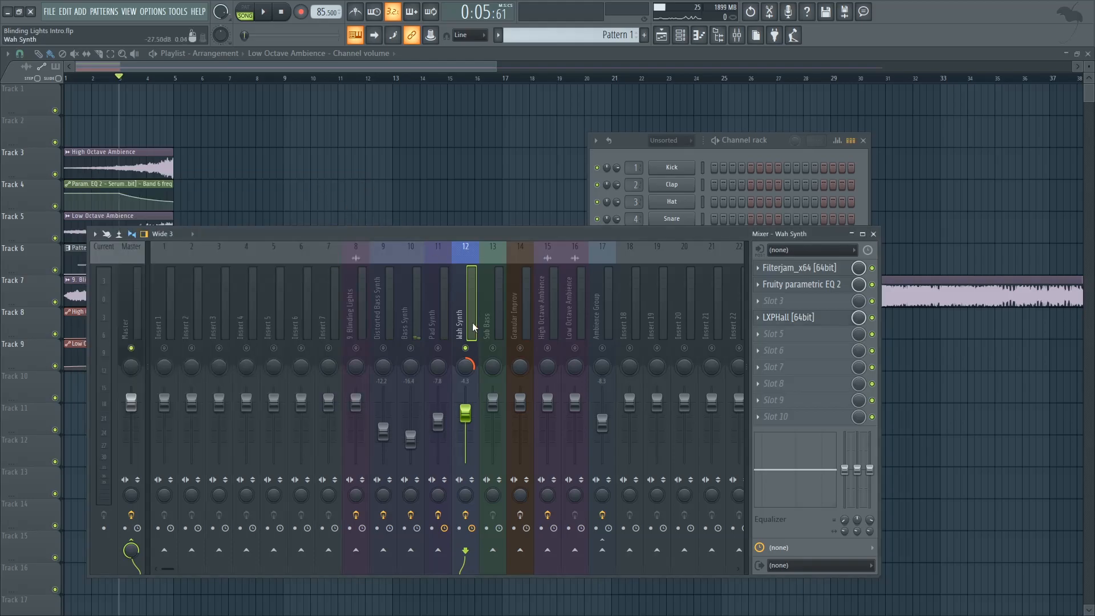
Step: Shift the low-pass band in the Wah Synth's Fruity parametric EQ 2 and play from bar 3 to hear its automated sweep
click(825, 289)
drag(187, 258, 253, 258)
drag(304, 172, 336, 211)
mouse_move(284, 297)
mouse_down()
mouse_move(248, 297)
mouse_move(272, 296)
mouse_up()
key(space)
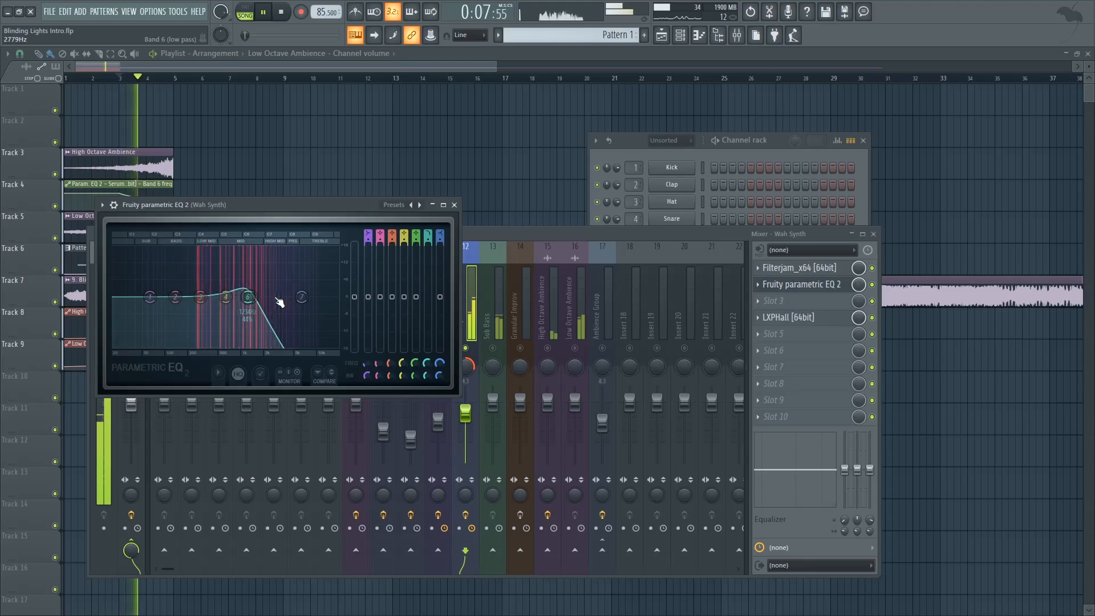
key(space)
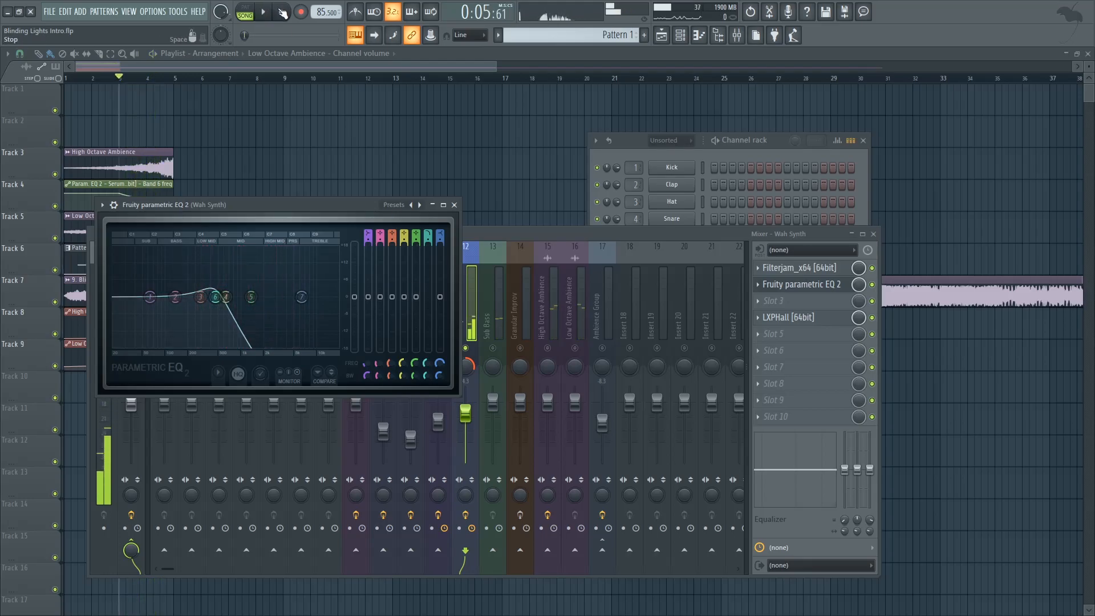
Step: Solo the original Blinding Lights insert and playlist track, play it from bar 3, and unsolo the playlist track
click(502, 235)
right_click(356, 347)
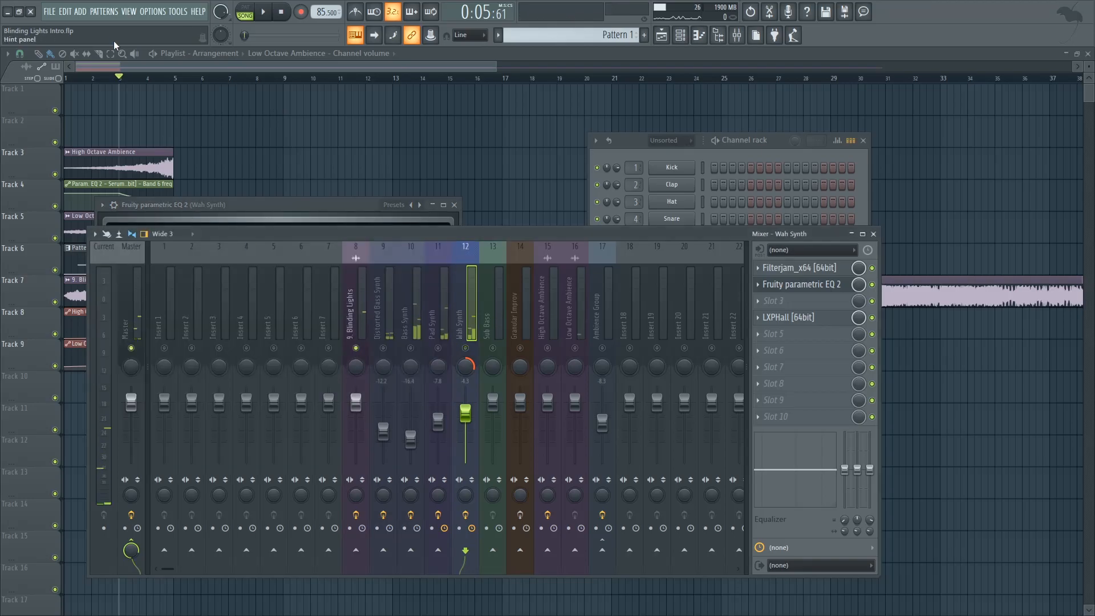
key(F12)
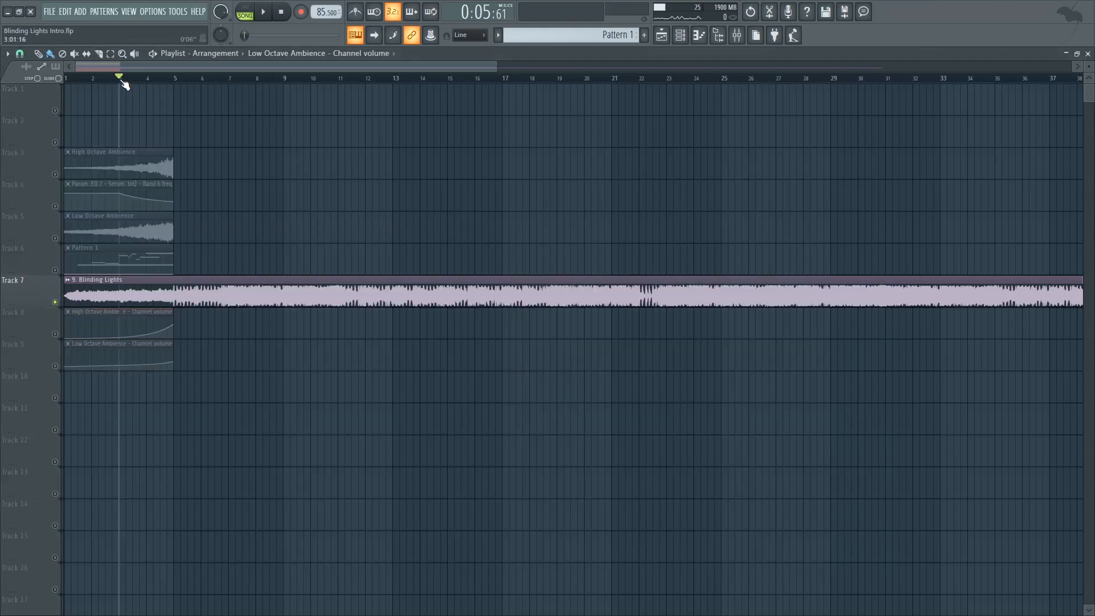
key(space)
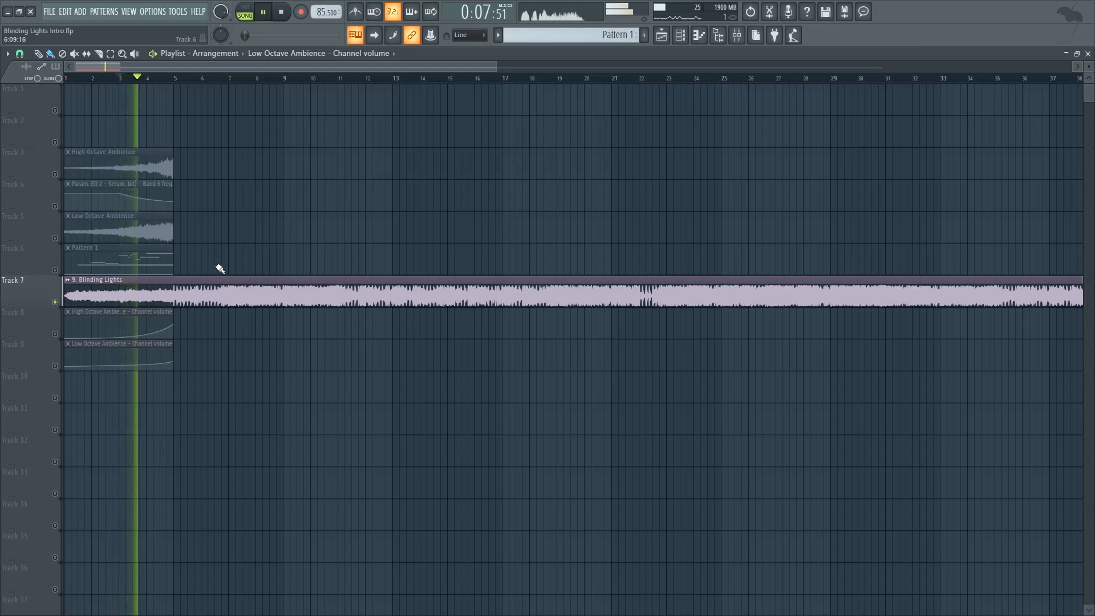
key(space)
right_click(59, 303)
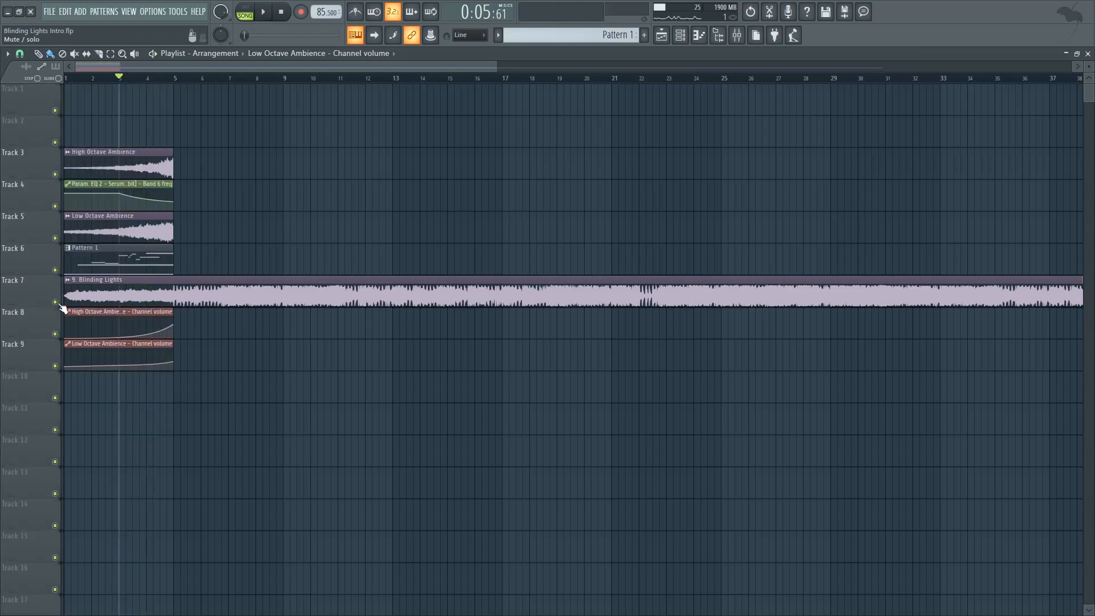
Step: Mute the original Blinding Lights track in the playlist and unmute all the mixer inserts
click(55, 302)
click(737, 35)
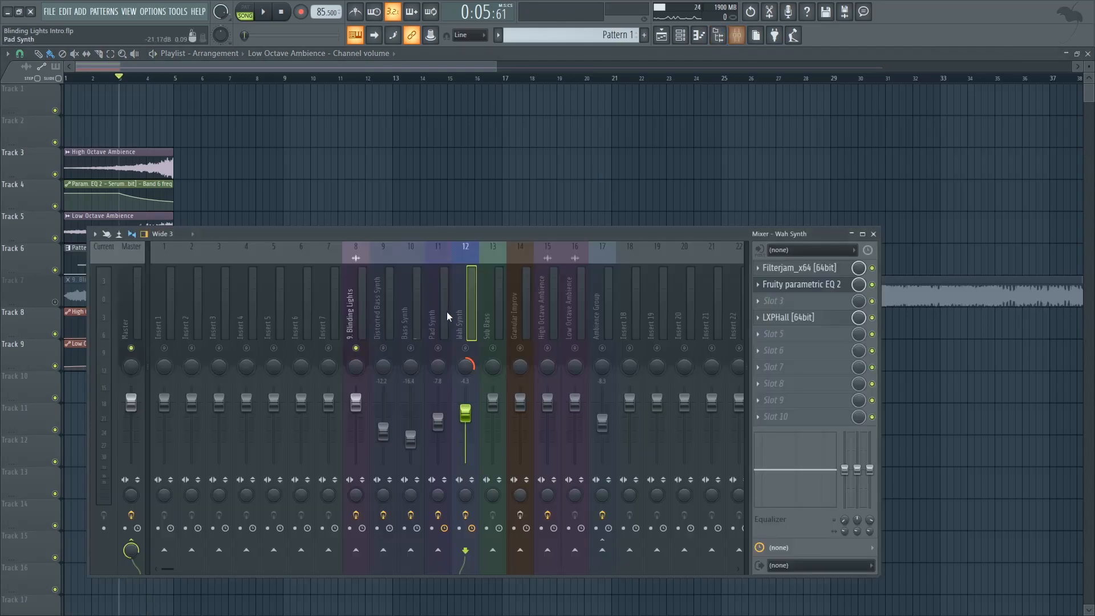
right_click(467, 348)
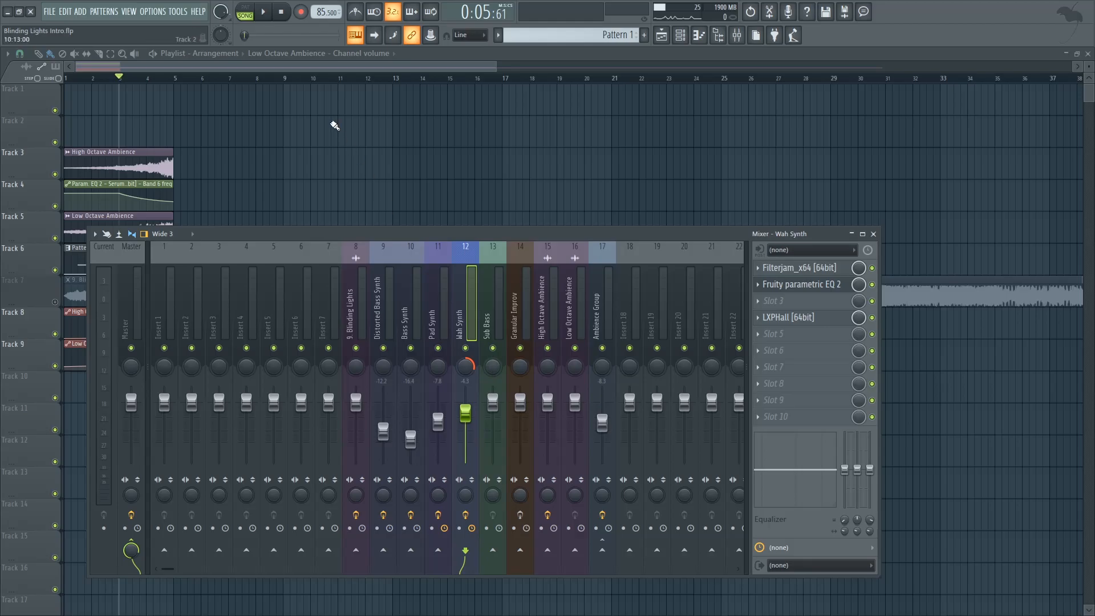
Step: Return the playback position to bar 1 and play the complete recreated intro through
drag(164, 79, 1, 79)
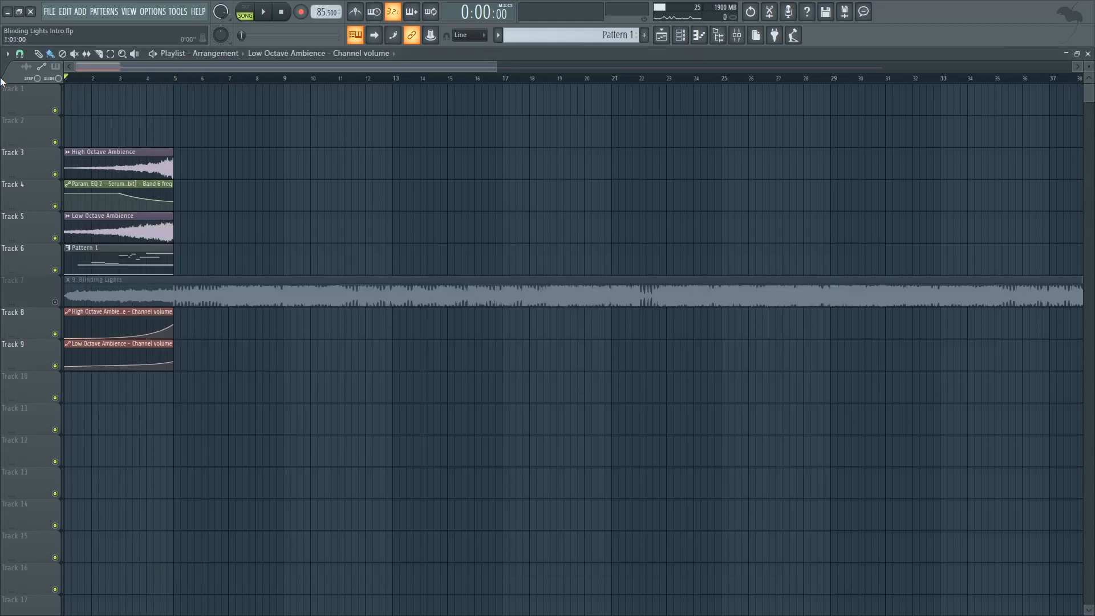
key(space)
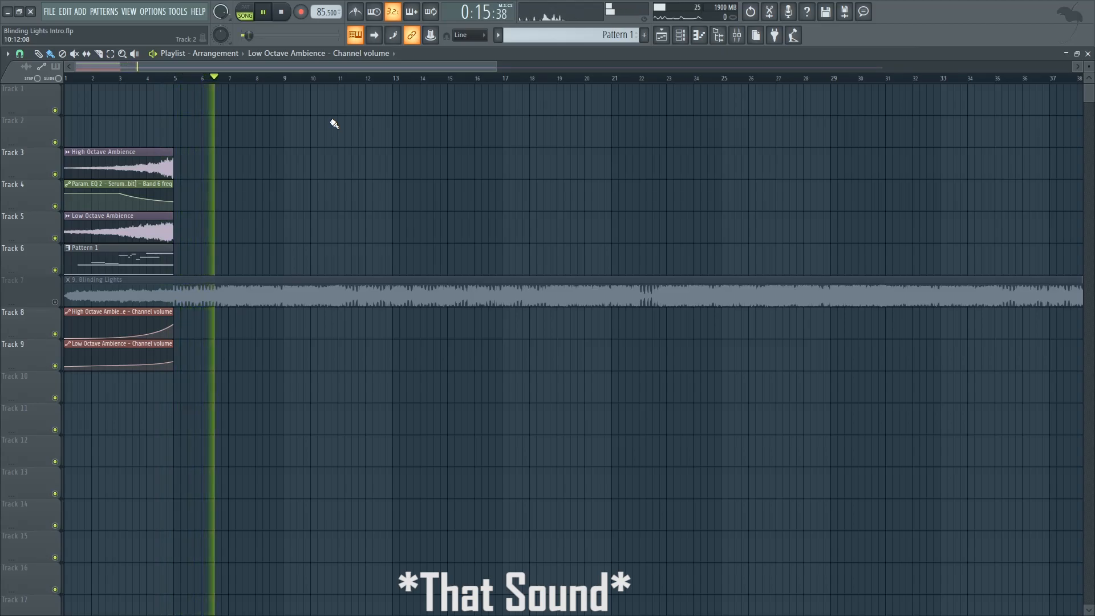
key(space)
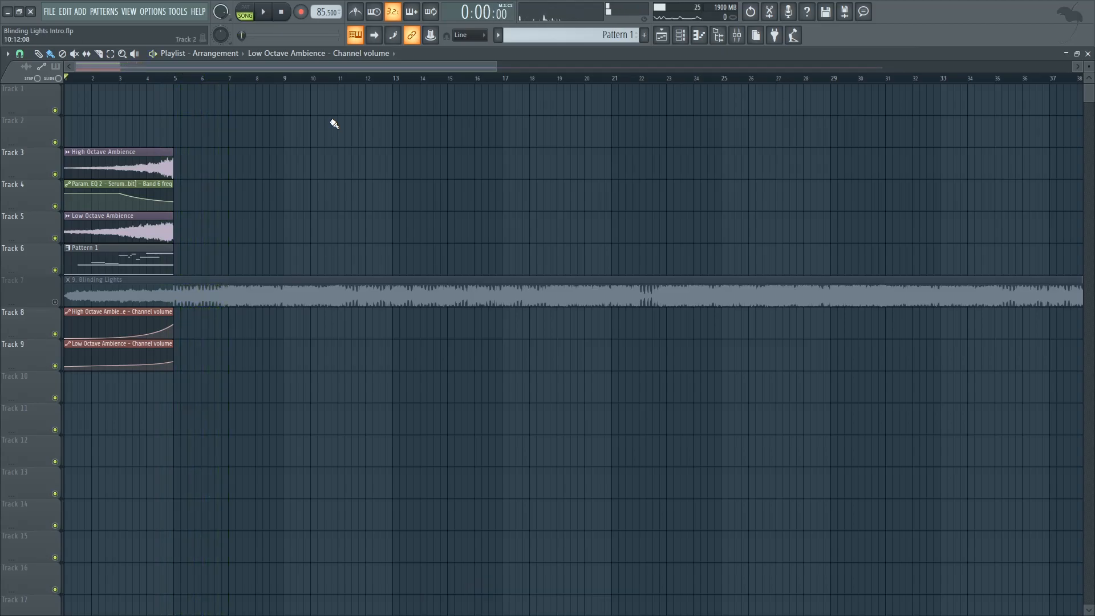